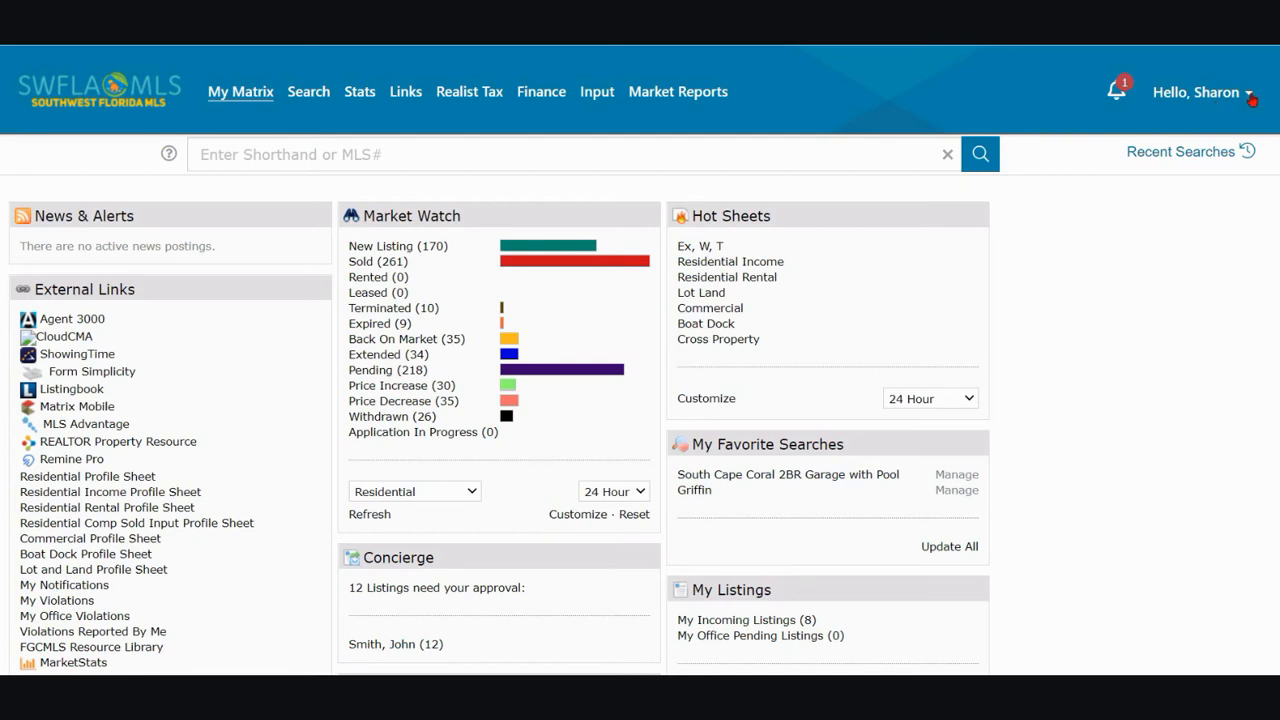
# Open the My Information settings and review the personal information fields and their override options
pyautogui.click(1252, 96)
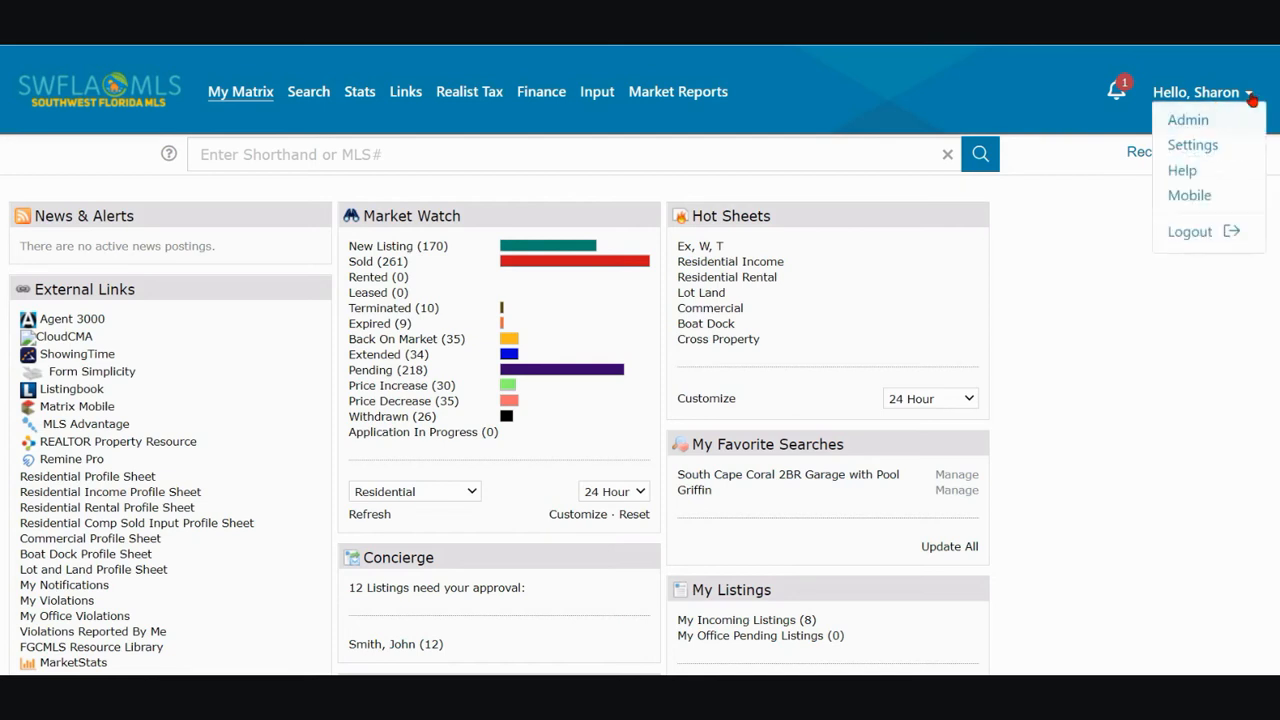
pyautogui.click(1212, 147)
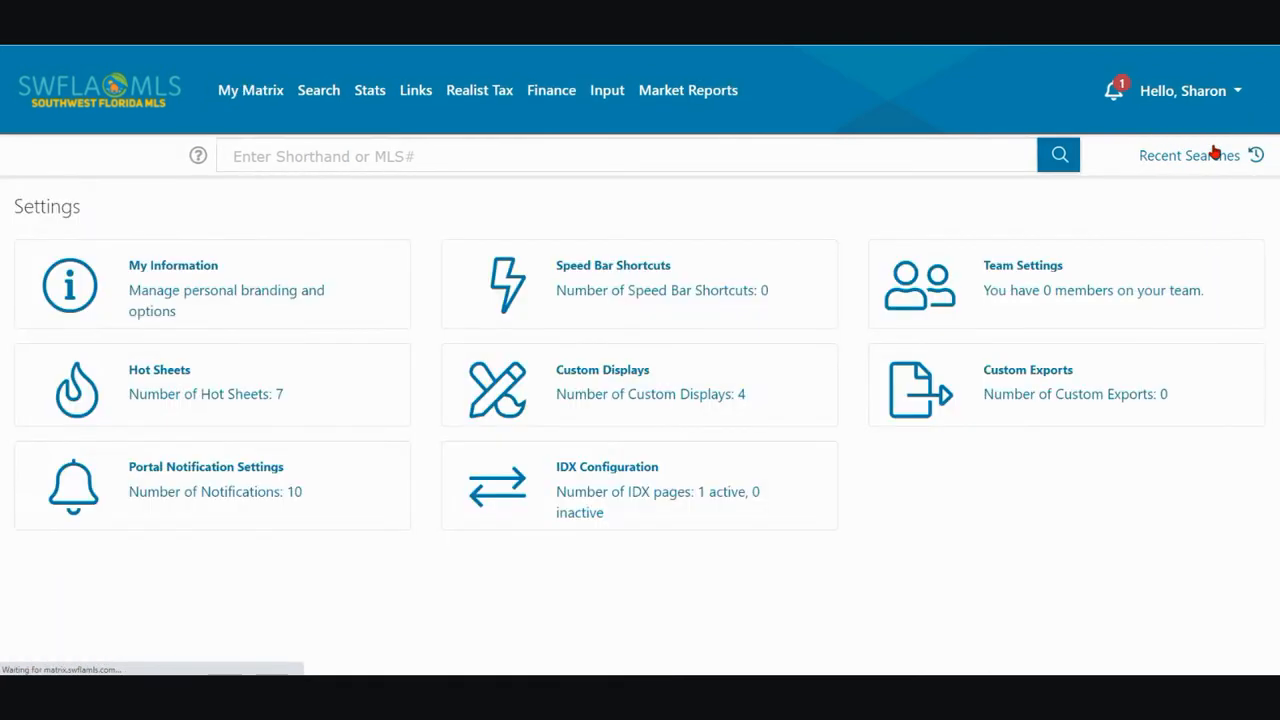
pyautogui.click(377, 288)
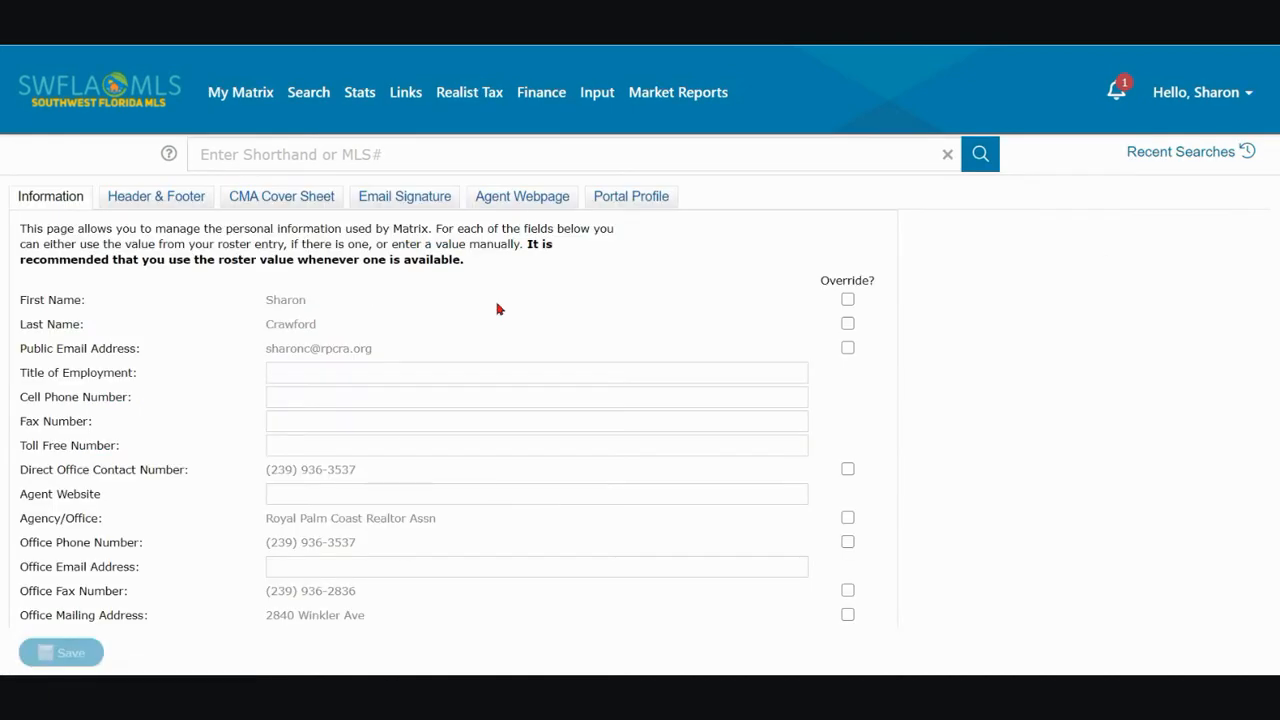
pyautogui.scroll(-2, 664, 340)
pyautogui.scroll(-2, 663, 343)
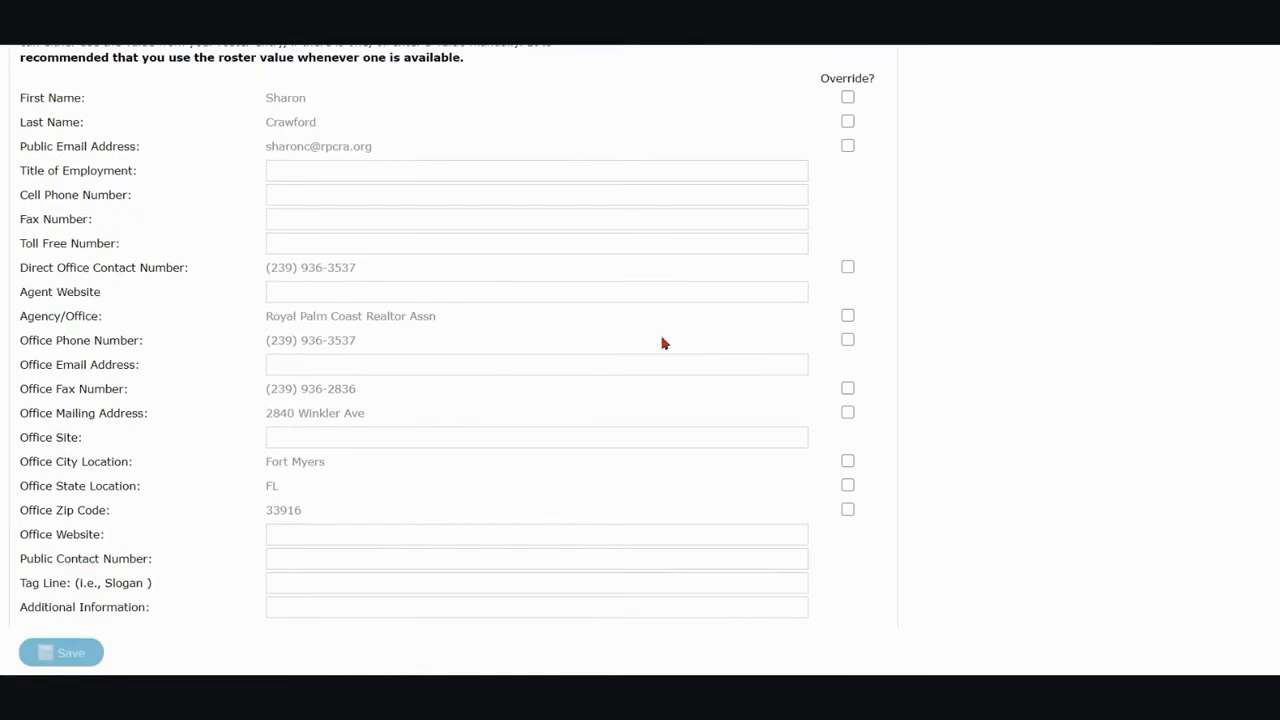
pyautogui.scroll(2, 660, 340)
pyautogui.scroll(1, 656, 337)
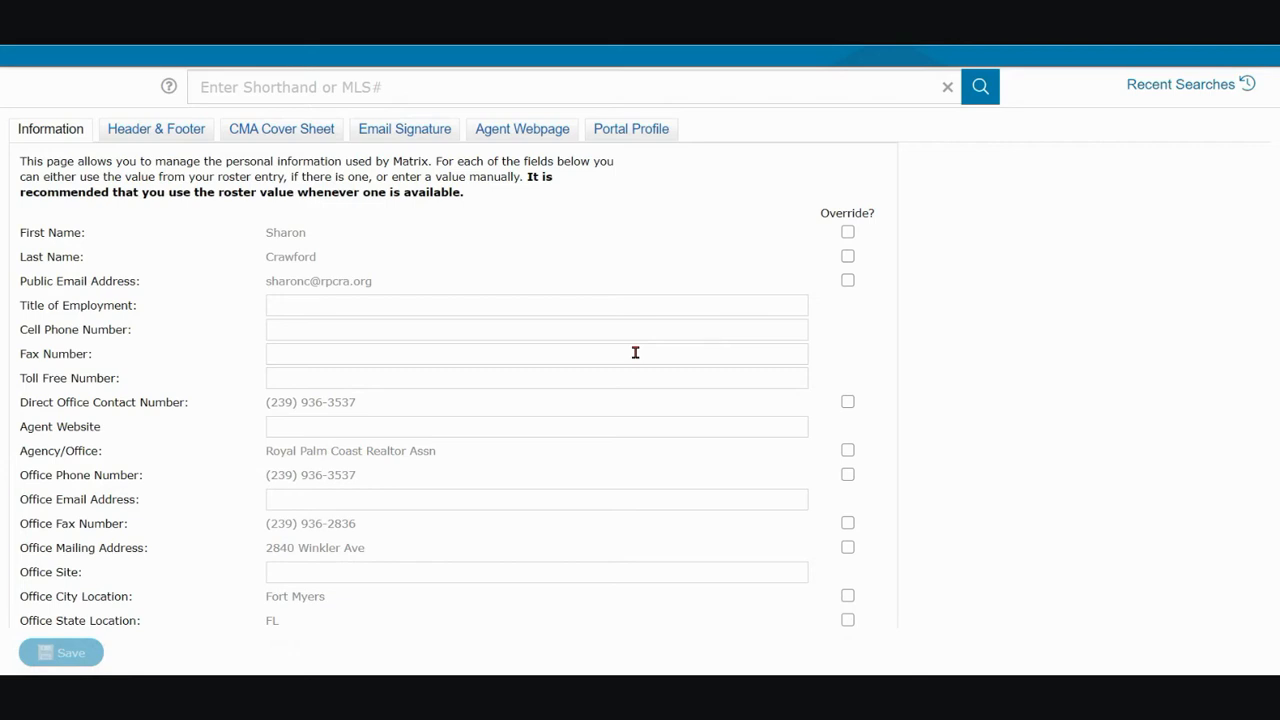
# Open the Header & Footer branding page with the portal header's banner, photo and branding options
pyautogui.click(157, 131)
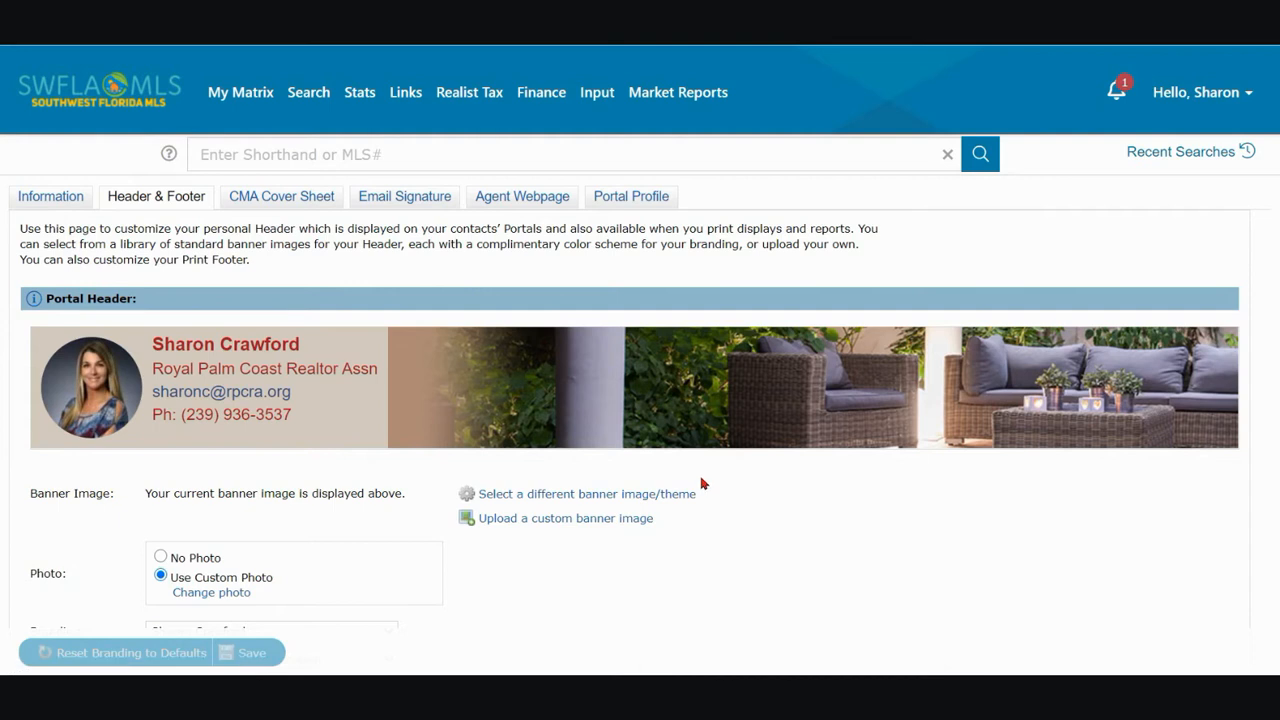
pyautogui.scroll(-1, 703, 486)
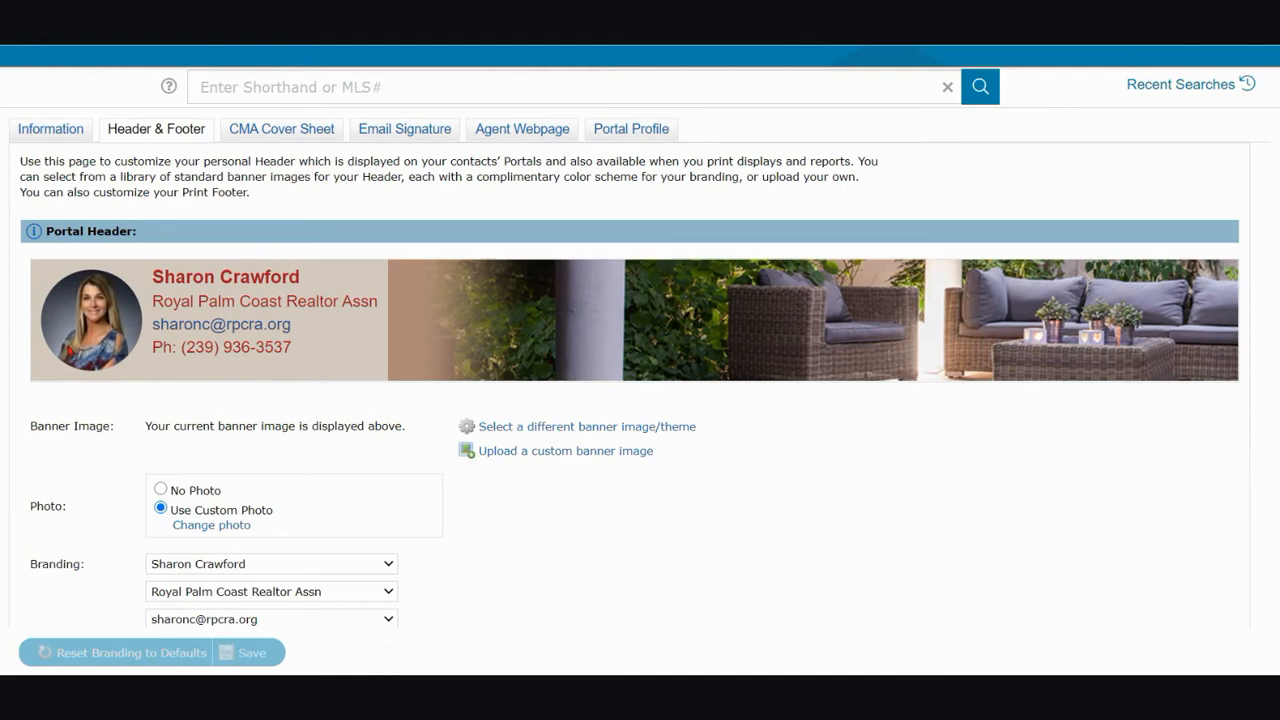
pyautogui.scroll(-1, 326, 449)
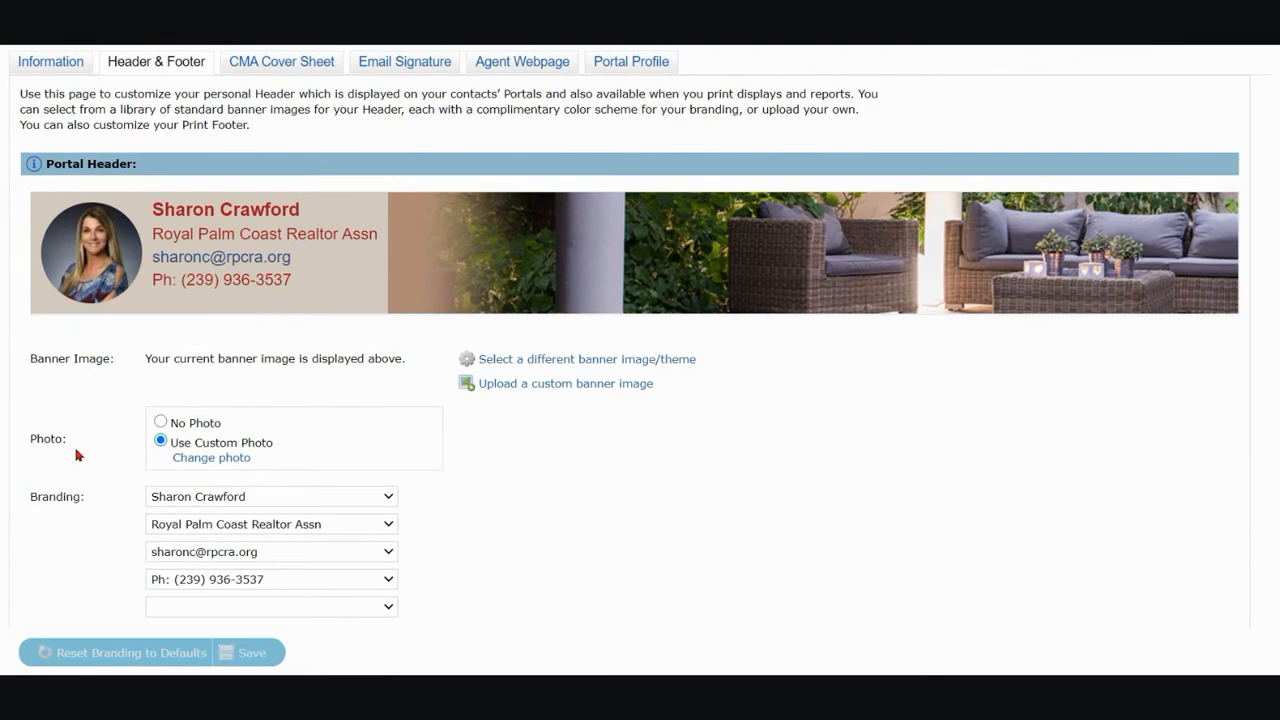
# Set the portal header to No Photo and back to Use Custom Photo, and open the photo for changing
pyautogui.click(161, 423)
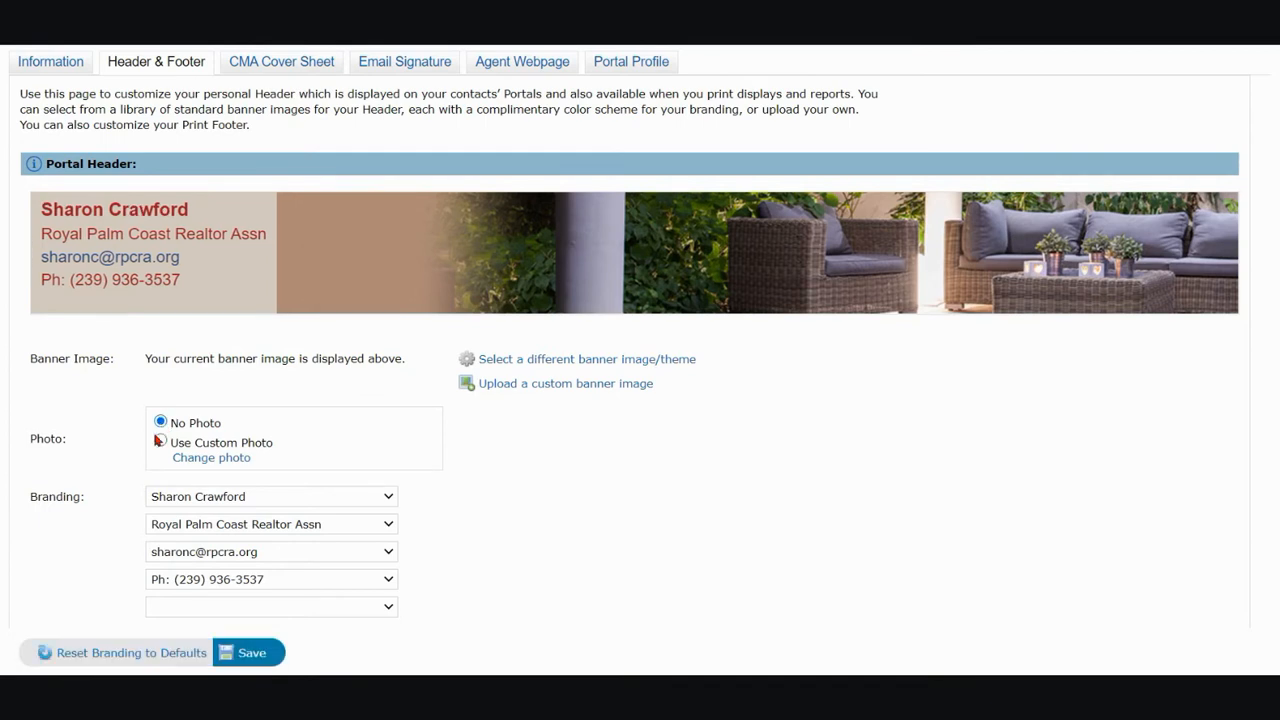
pyautogui.click(161, 442)
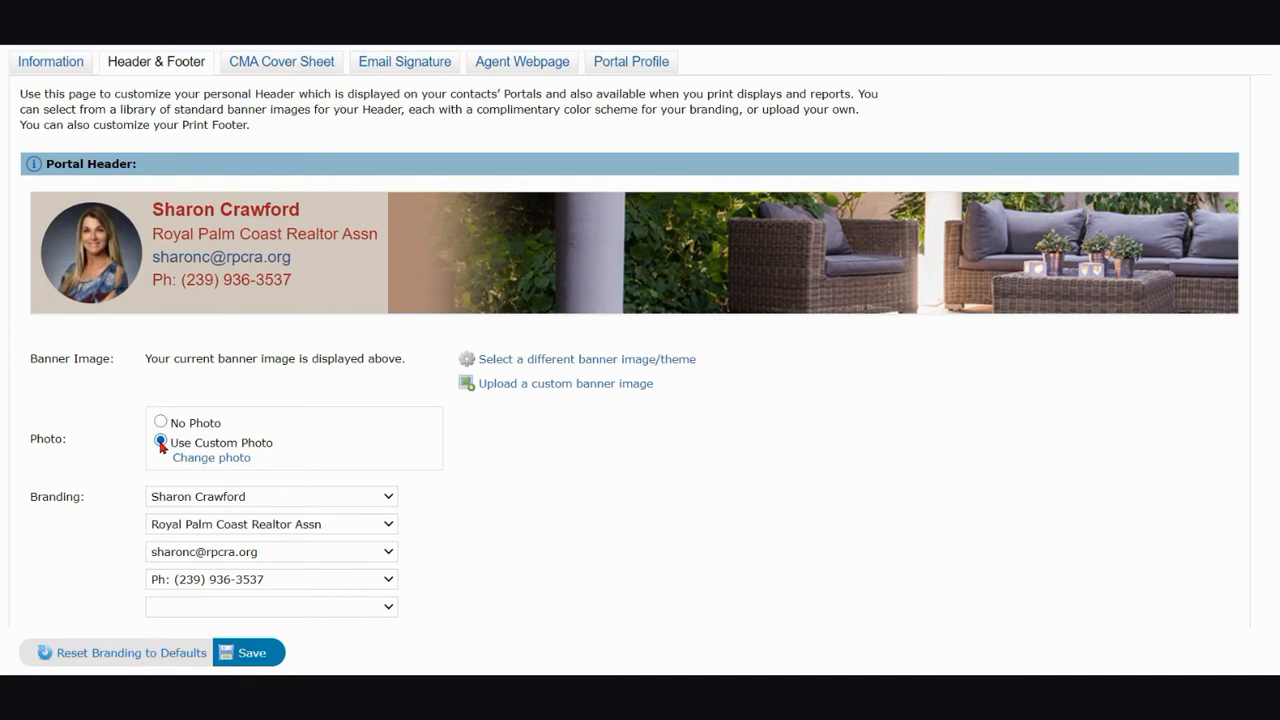
pyautogui.click(212, 458)
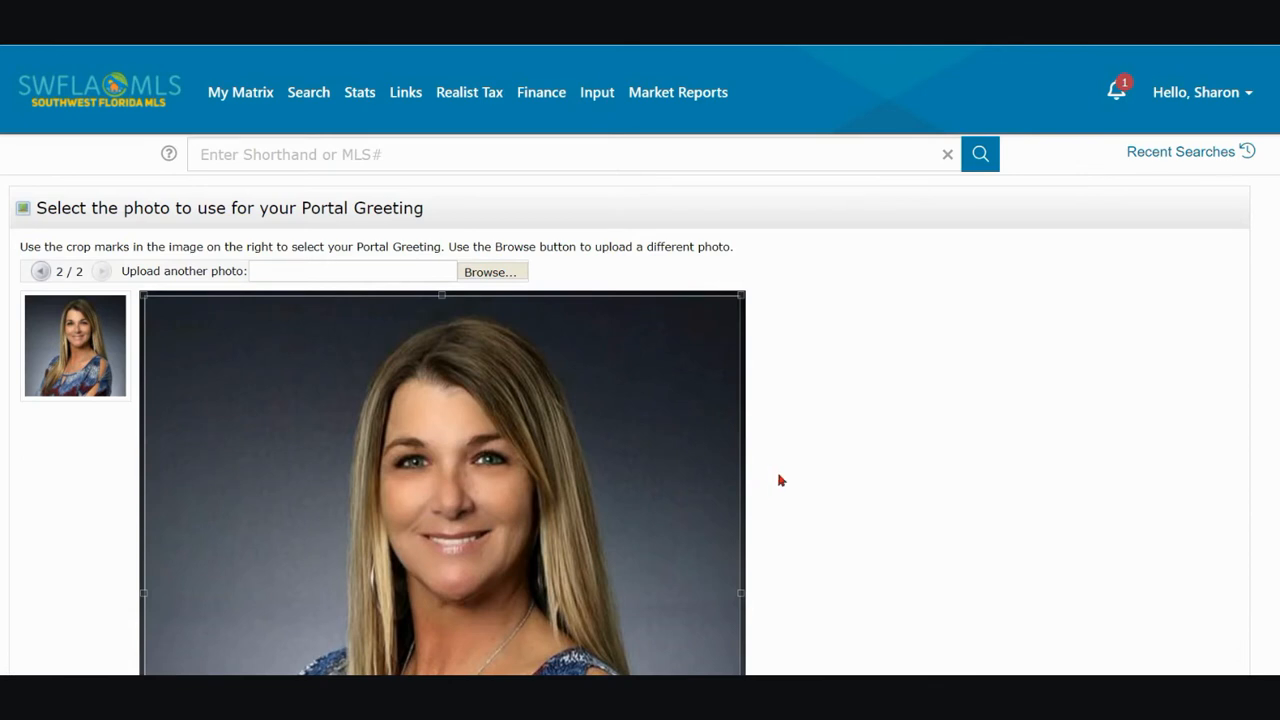
pyautogui.click(516, 275)
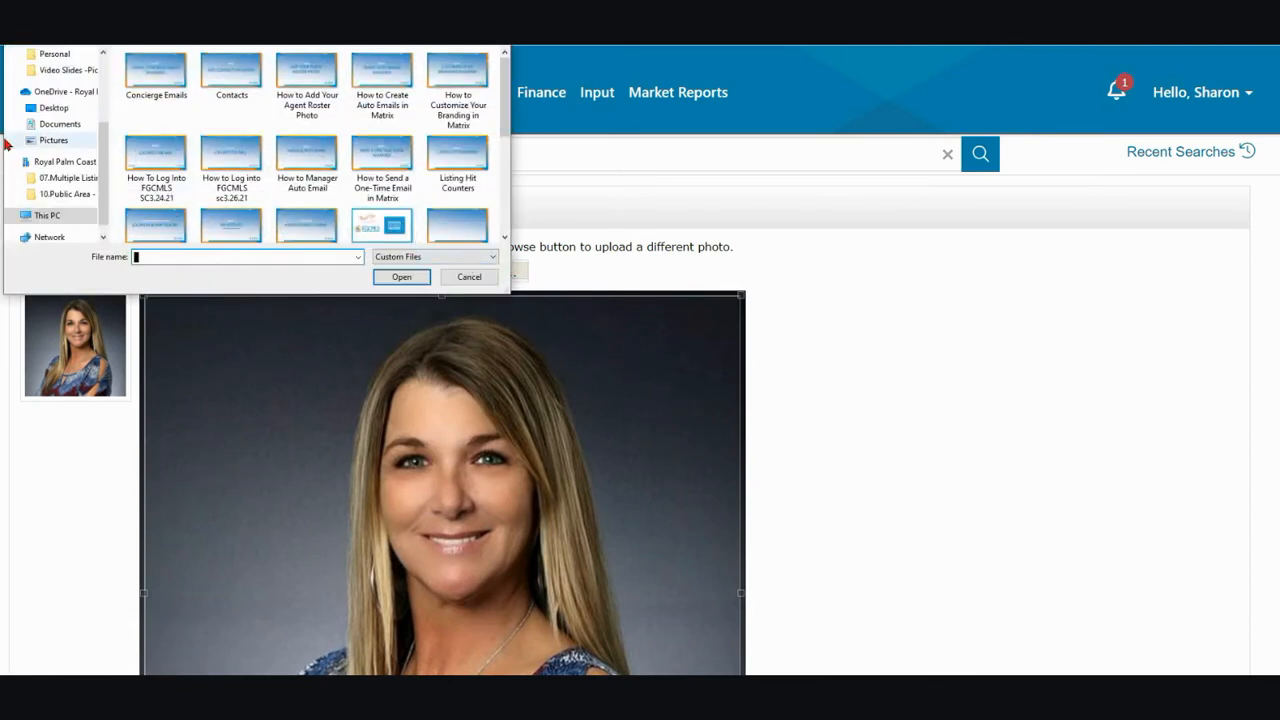
pyautogui.click(52, 140)
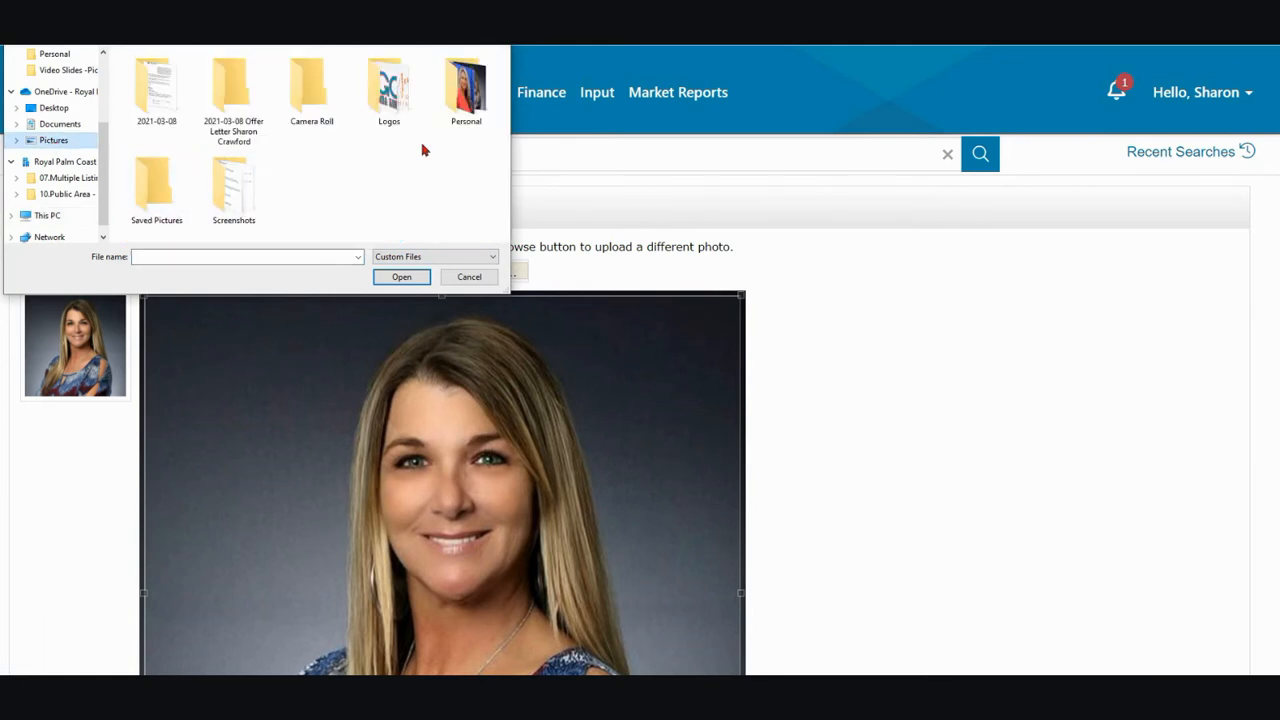
pyautogui.doubleClick(466, 90)
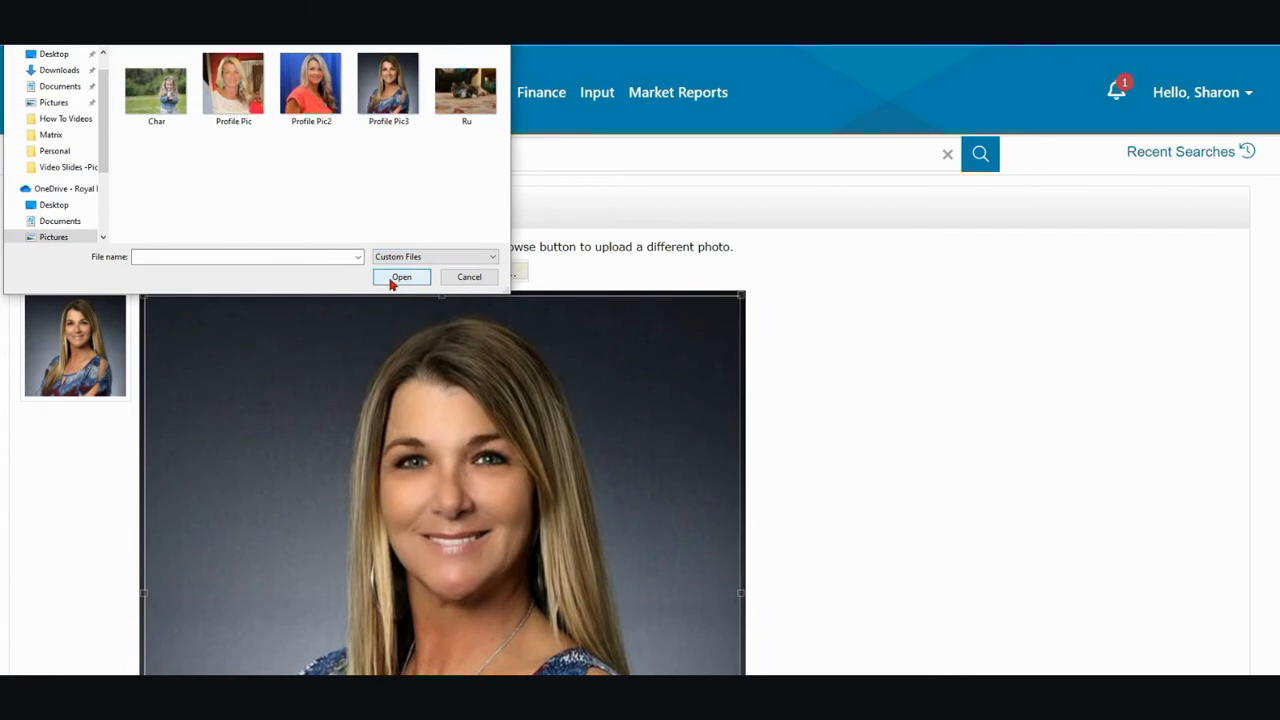
pyautogui.click(470, 281)
# Crop the portal photo to a slightly smaller square, trimming a narrow strip off its right side, and save it
pyautogui.scroll(-2, 790, 425)
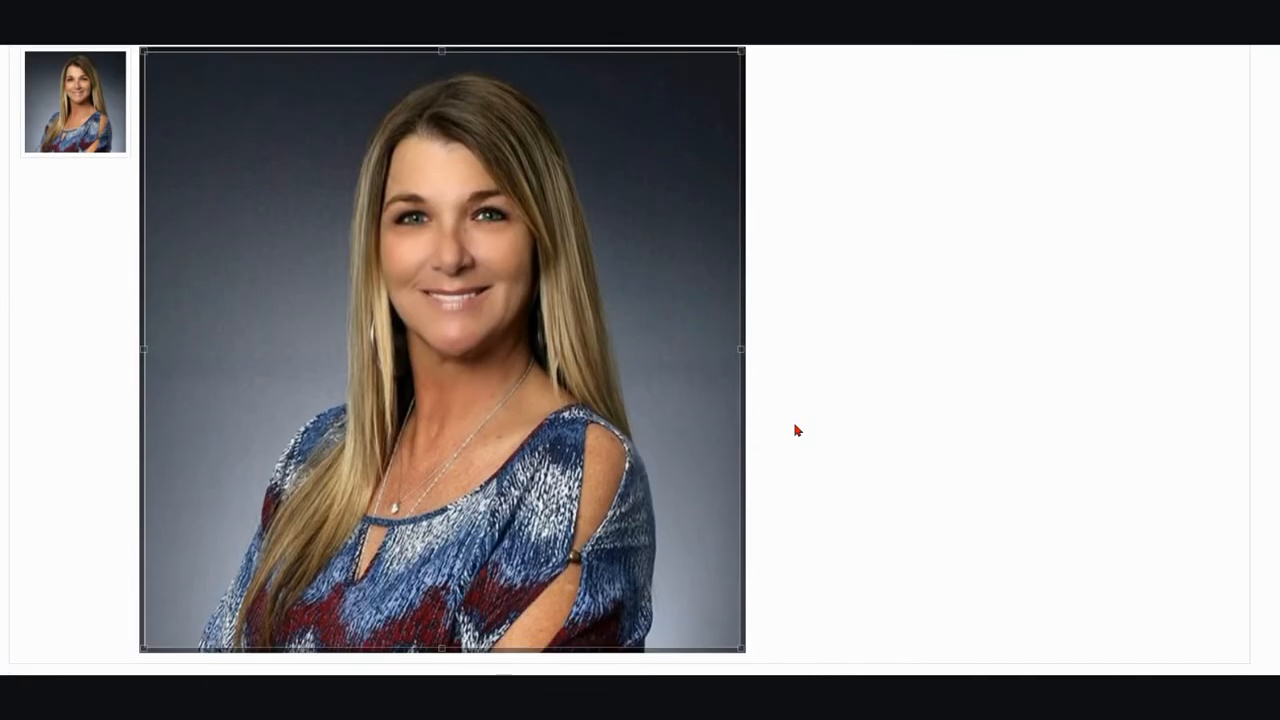
pyautogui.scroll(-1, 797, 430)
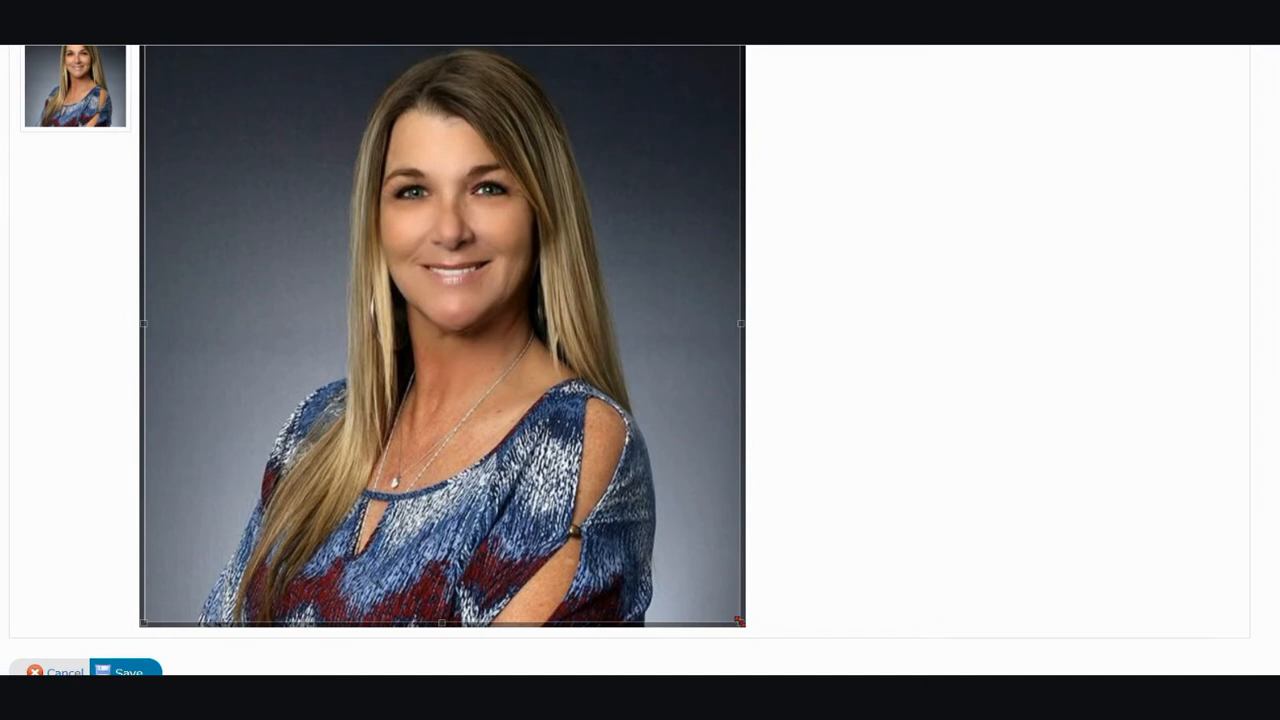
pyautogui.moveTo(740, 622); pyautogui.dragTo(592, 474)
pyautogui.moveTo(342, 313); pyautogui.dragTo(434, 334)
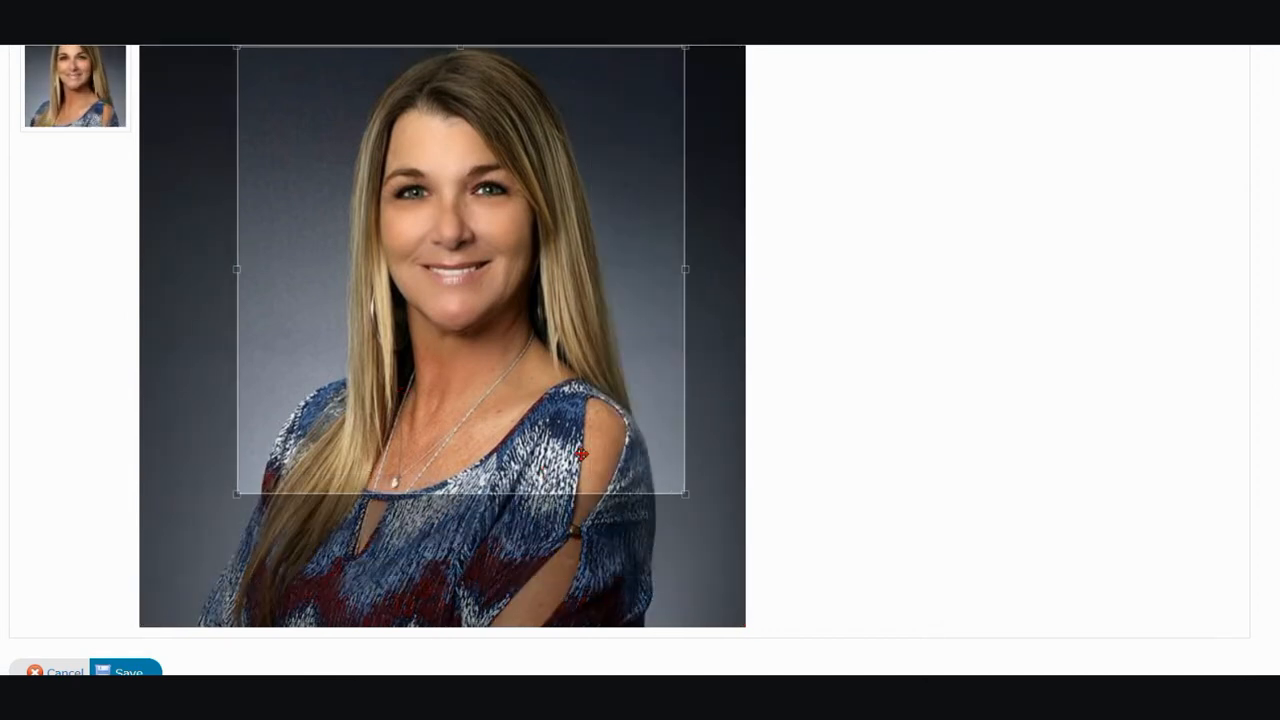
pyautogui.moveTo(685, 493); pyautogui.dragTo(736, 618)
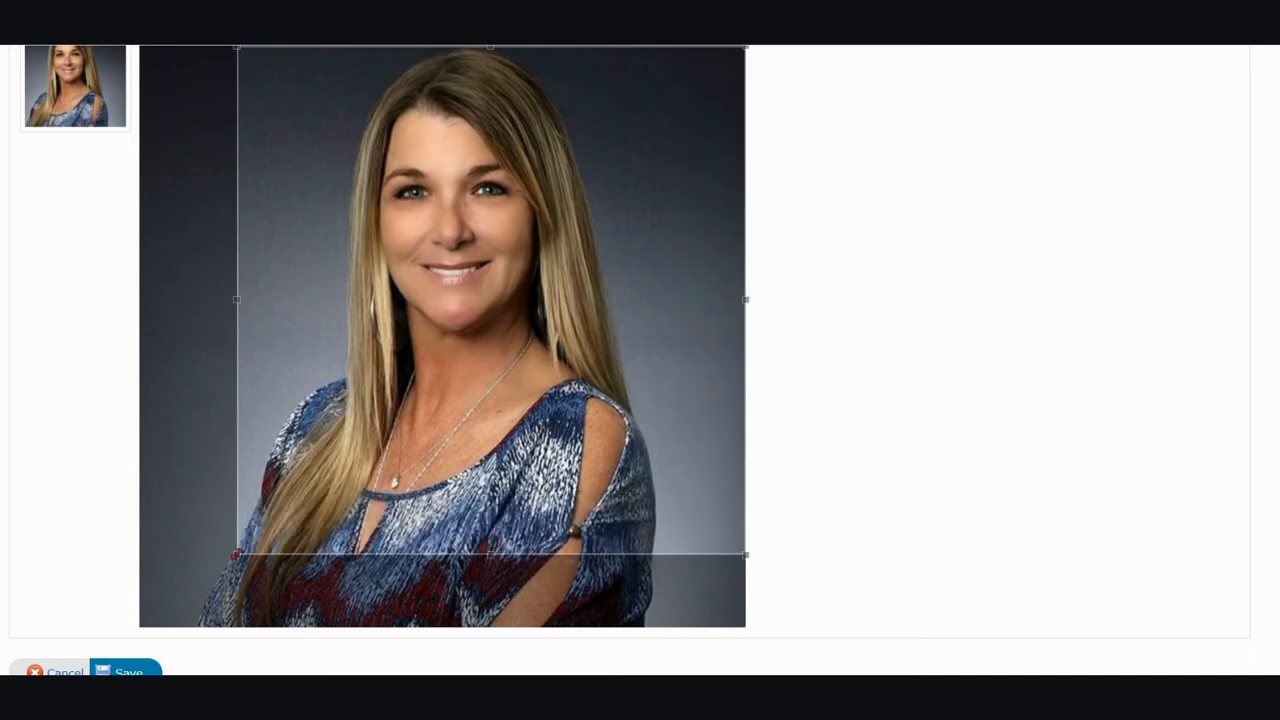
pyautogui.moveTo(231, 553); pyautogui.dragTo(164, 600)
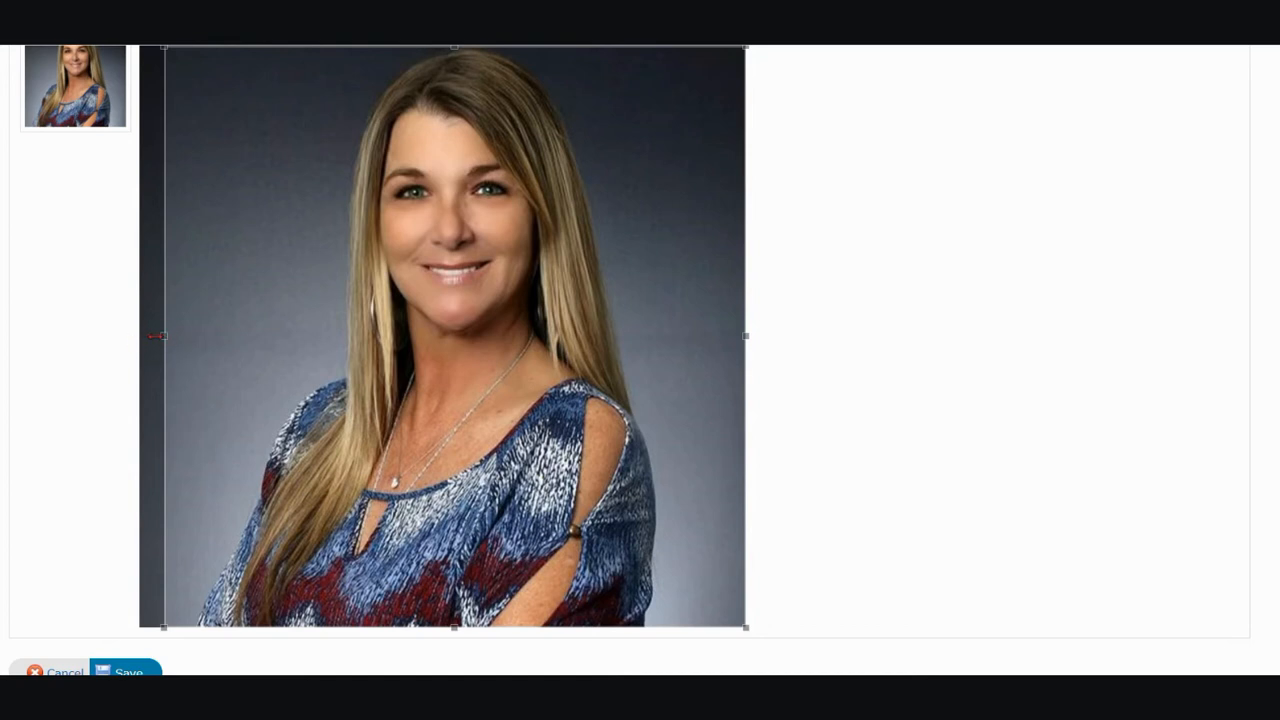
pyautogui.moveTo(472, 384); pyautogui.dragTo(454, 384)
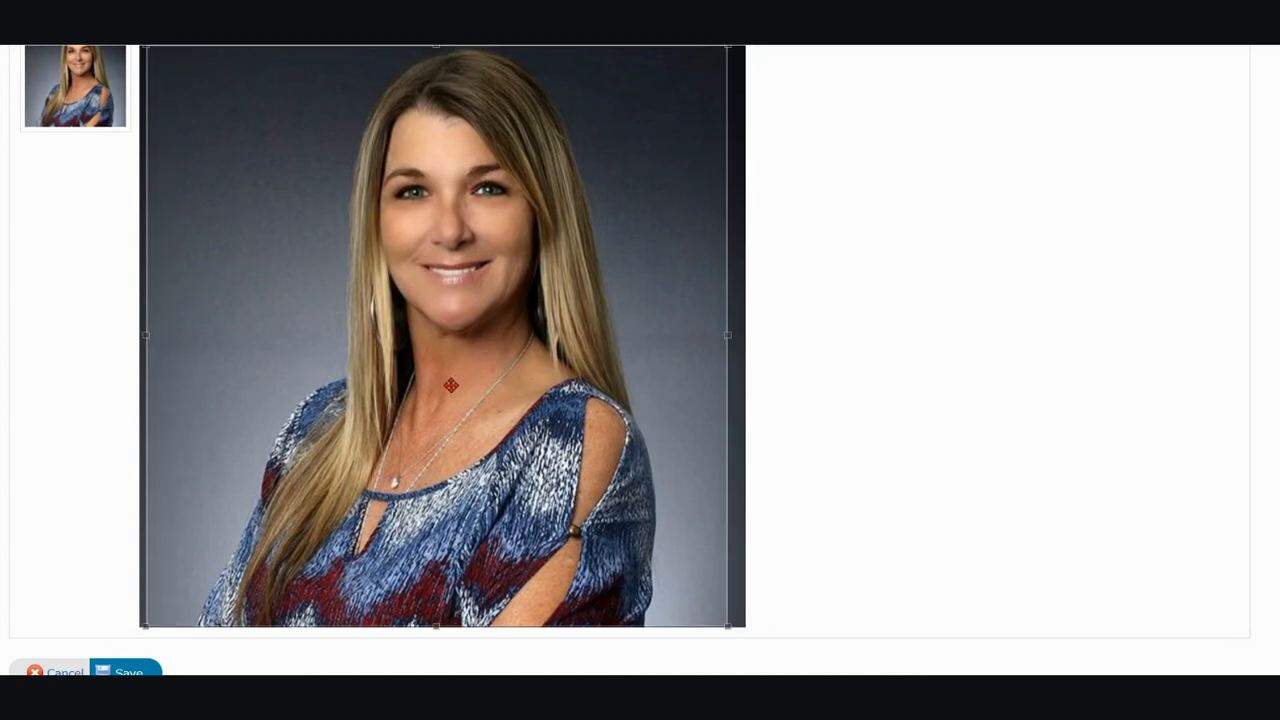
pyautogui.scroll(-1, 329, 503)
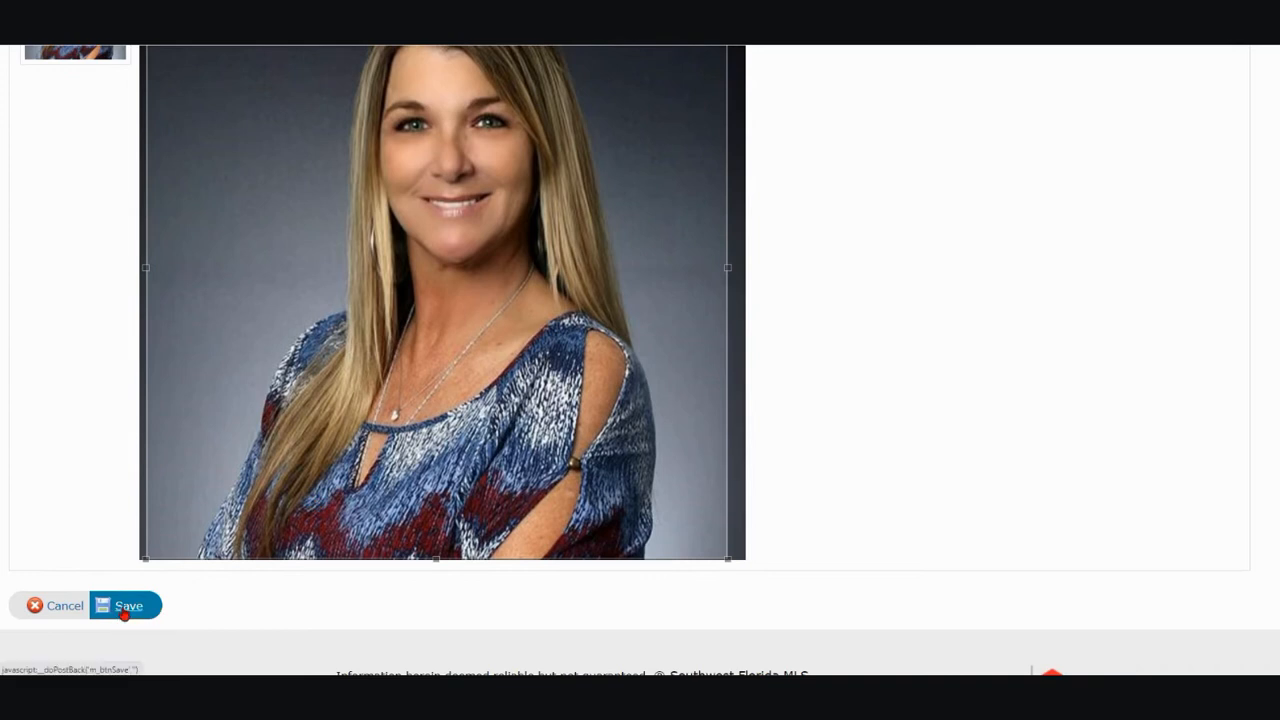
pyautogui.click(124, 606)
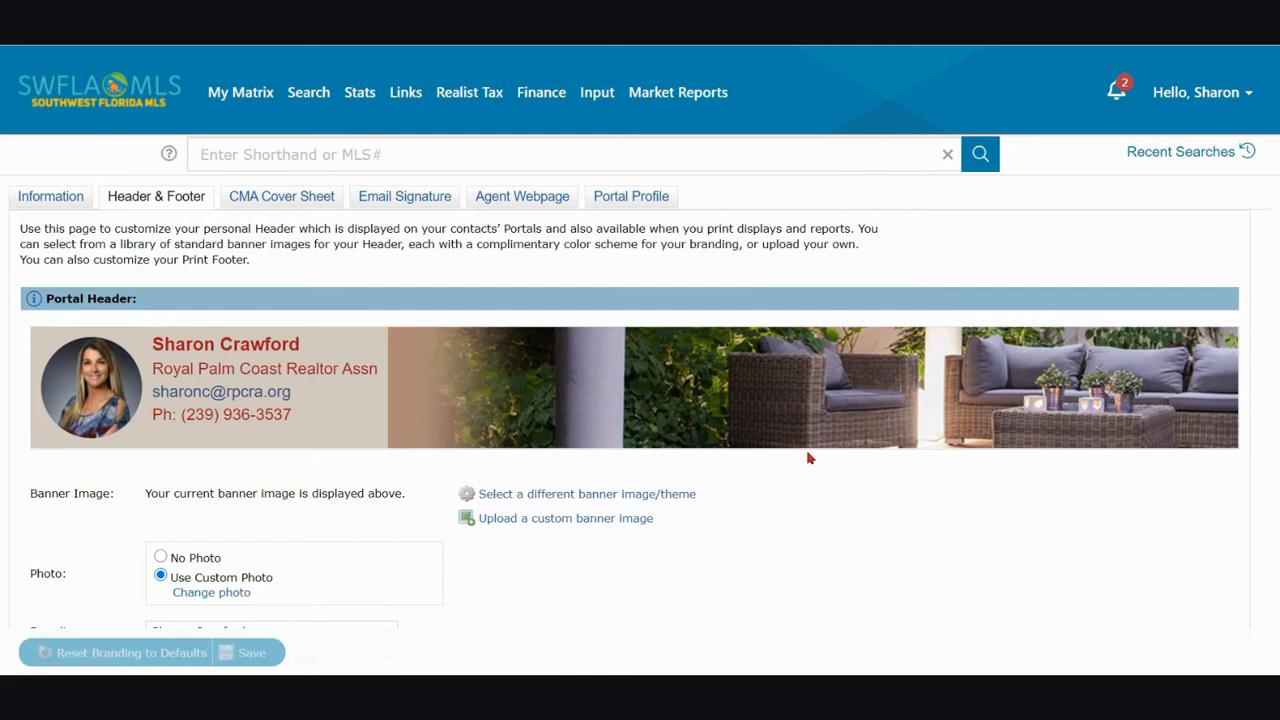
# Select the Sunset Pier template as the portal header's banner theme and preview it
pyautogui.click(596, 500)
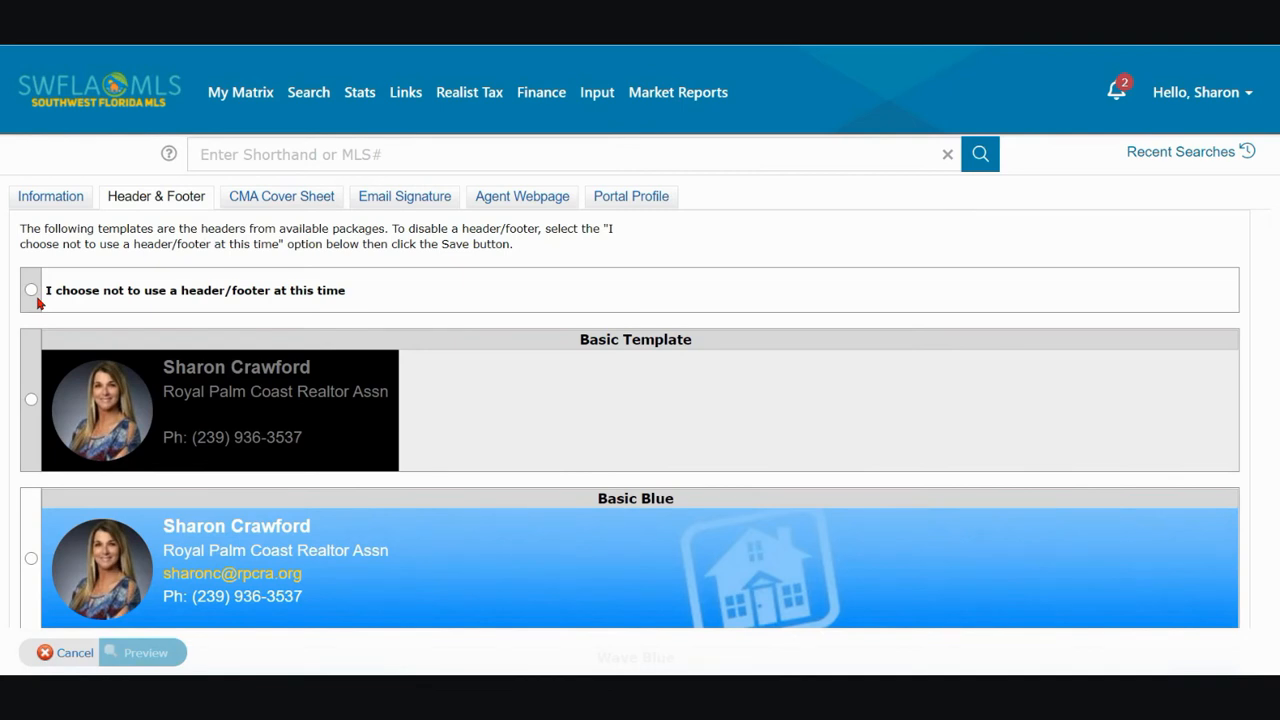
pyautogui.scroll(-3, 559, 393)
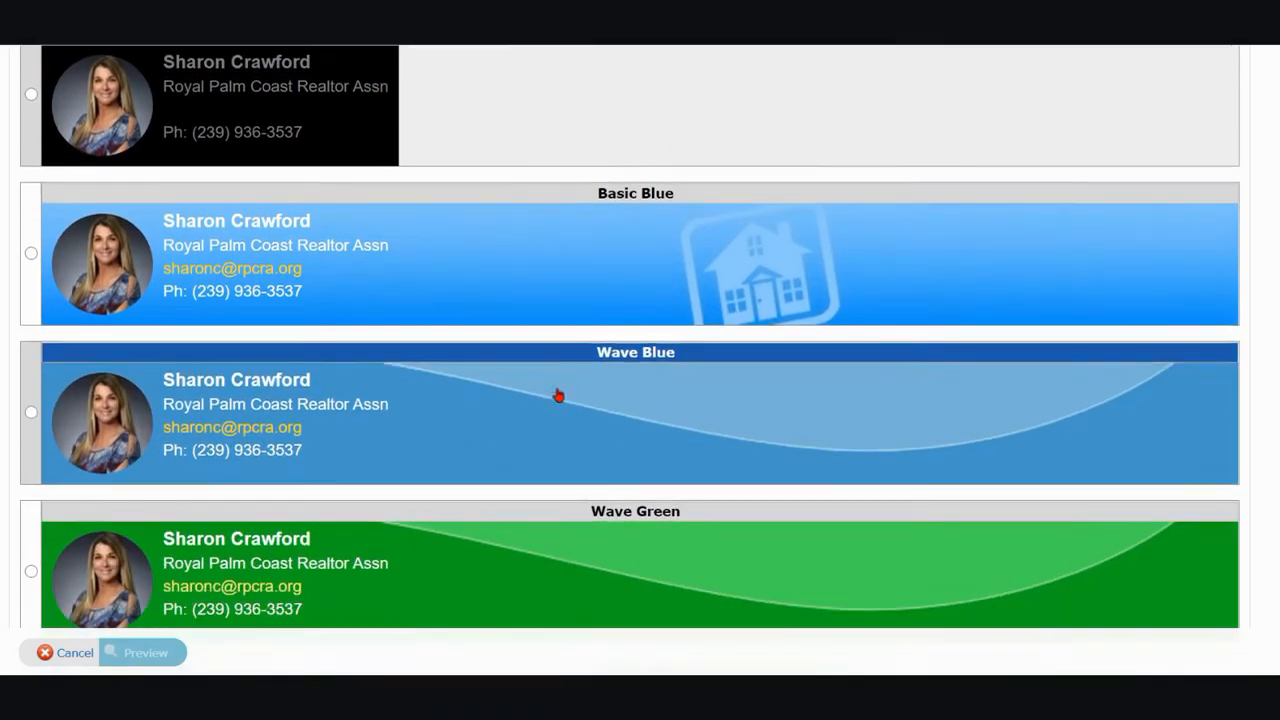
pyautogui.scroll(-5, 559, 395)
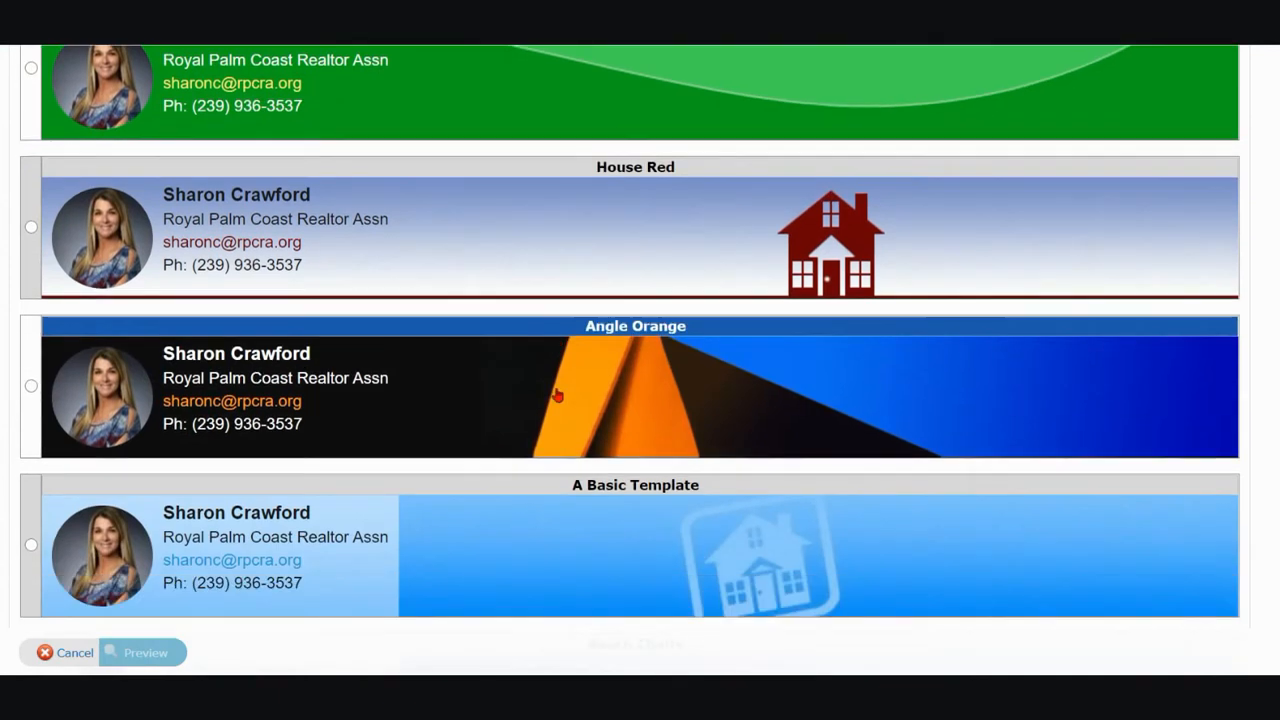
pyautogui.scroll(-3, 557, 395)
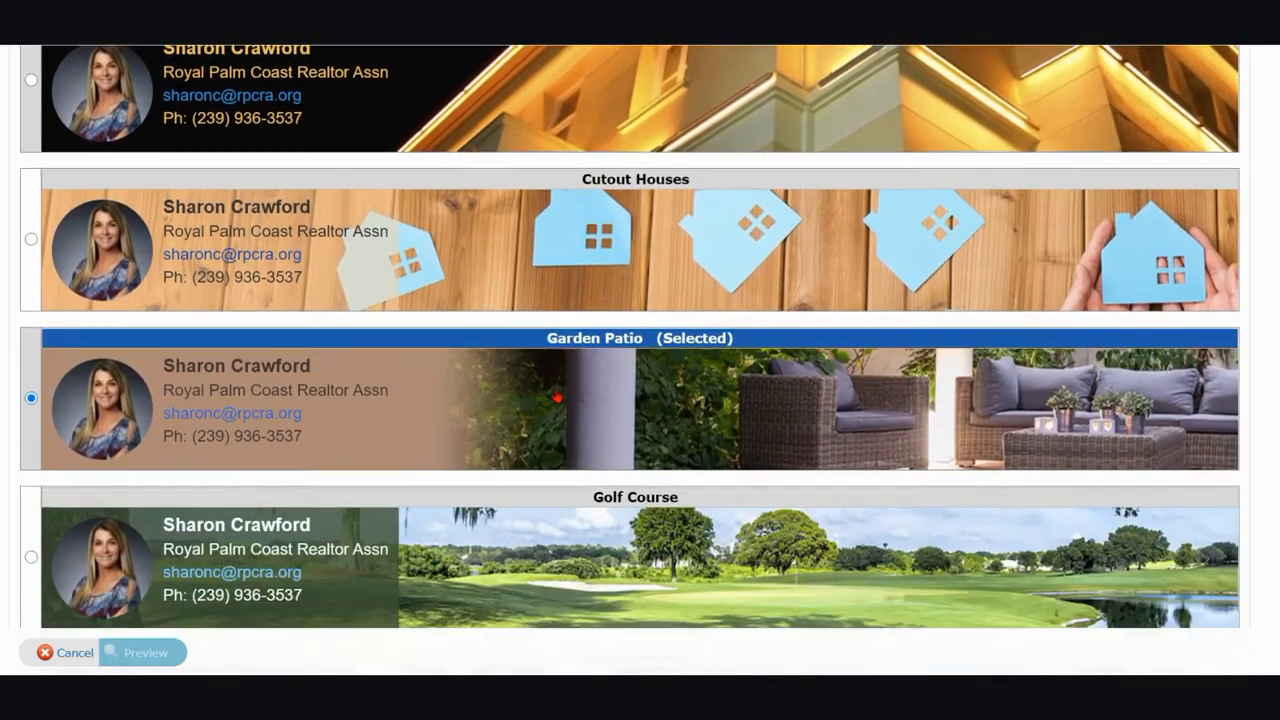
pyautogui.scroll(-2, 557, 396)
pyautogui.scroll(-2, 557, 397)
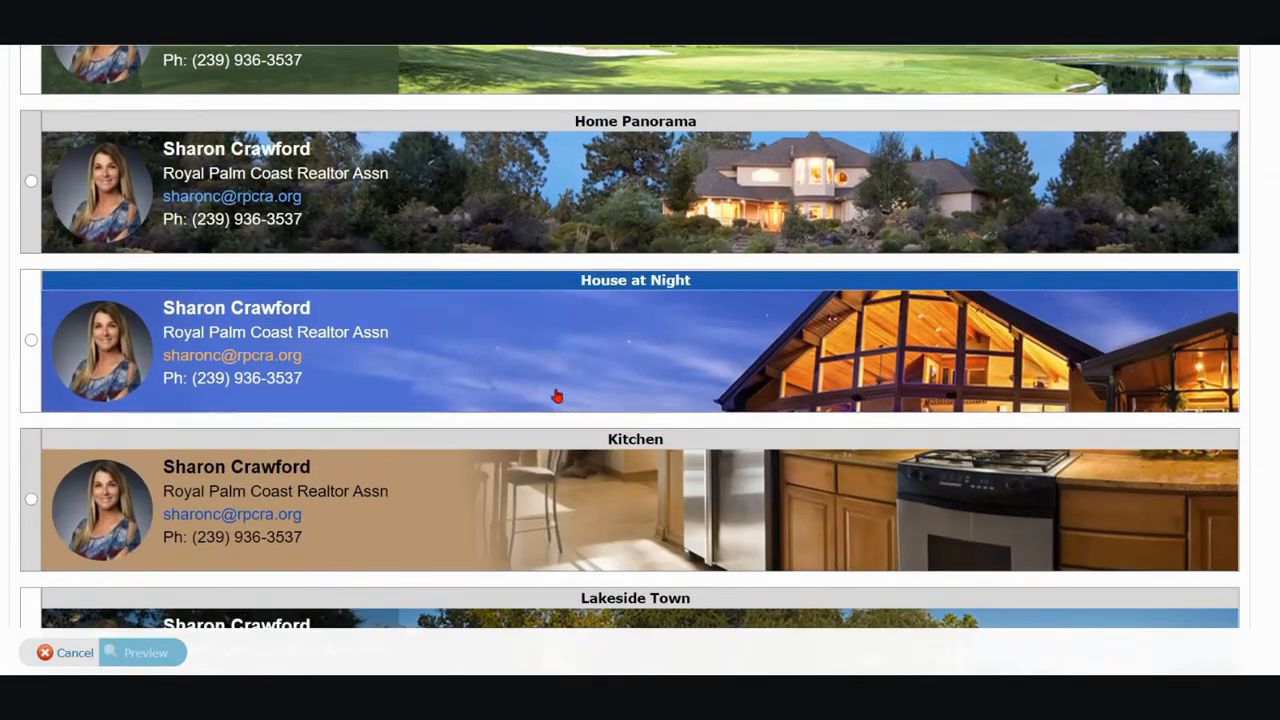
pyautogui.scroll(-4, 557, 397)
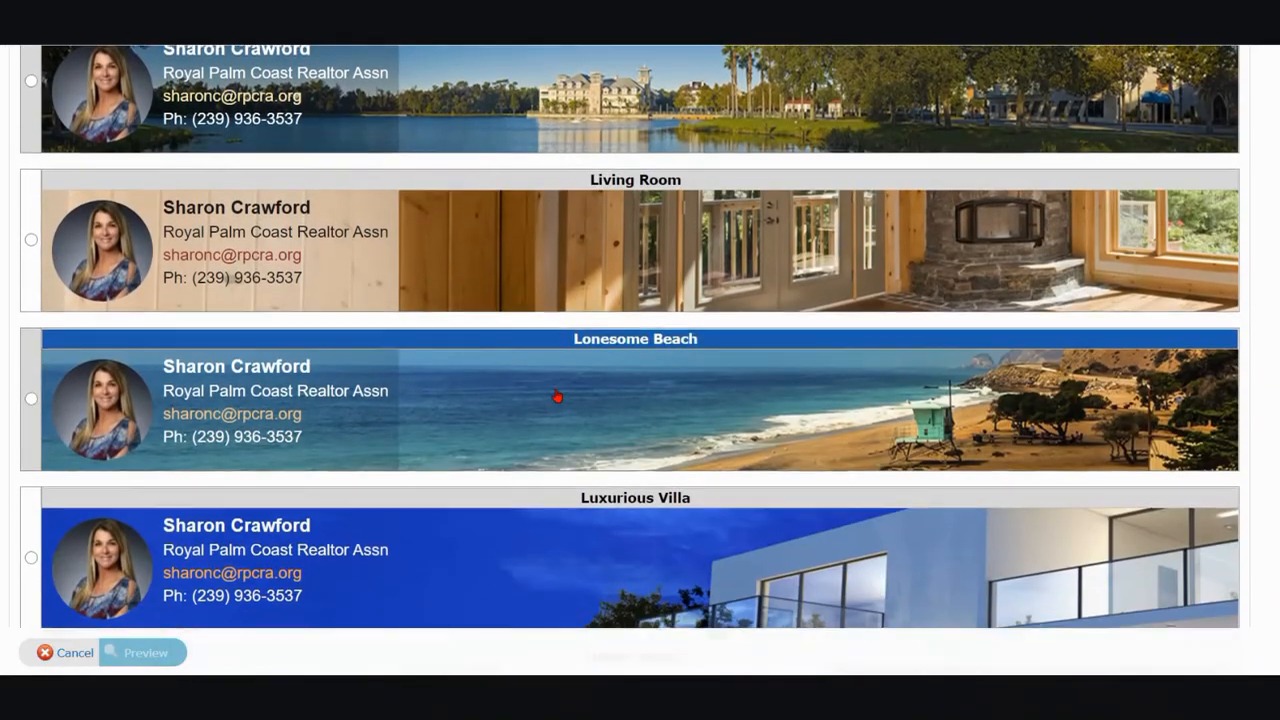
pyautogui.scroll(-1, 557, 397)
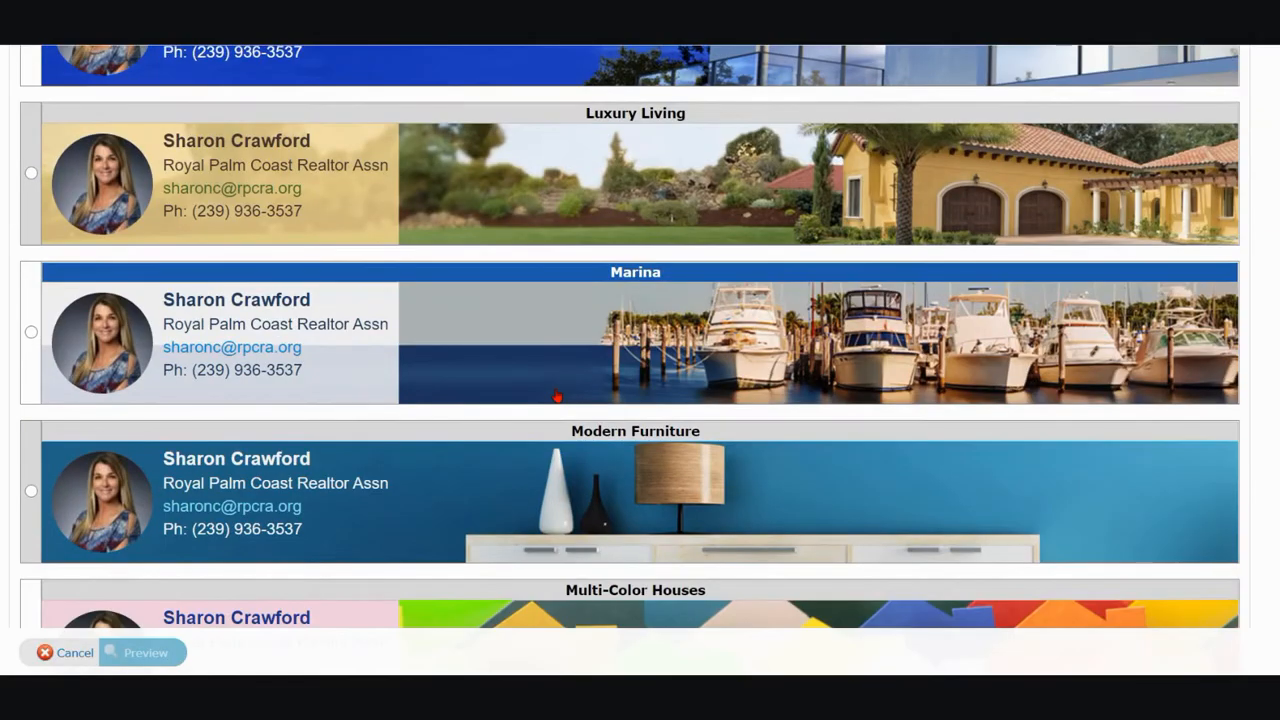
pyautogui.scroll(-9, 557, 397)
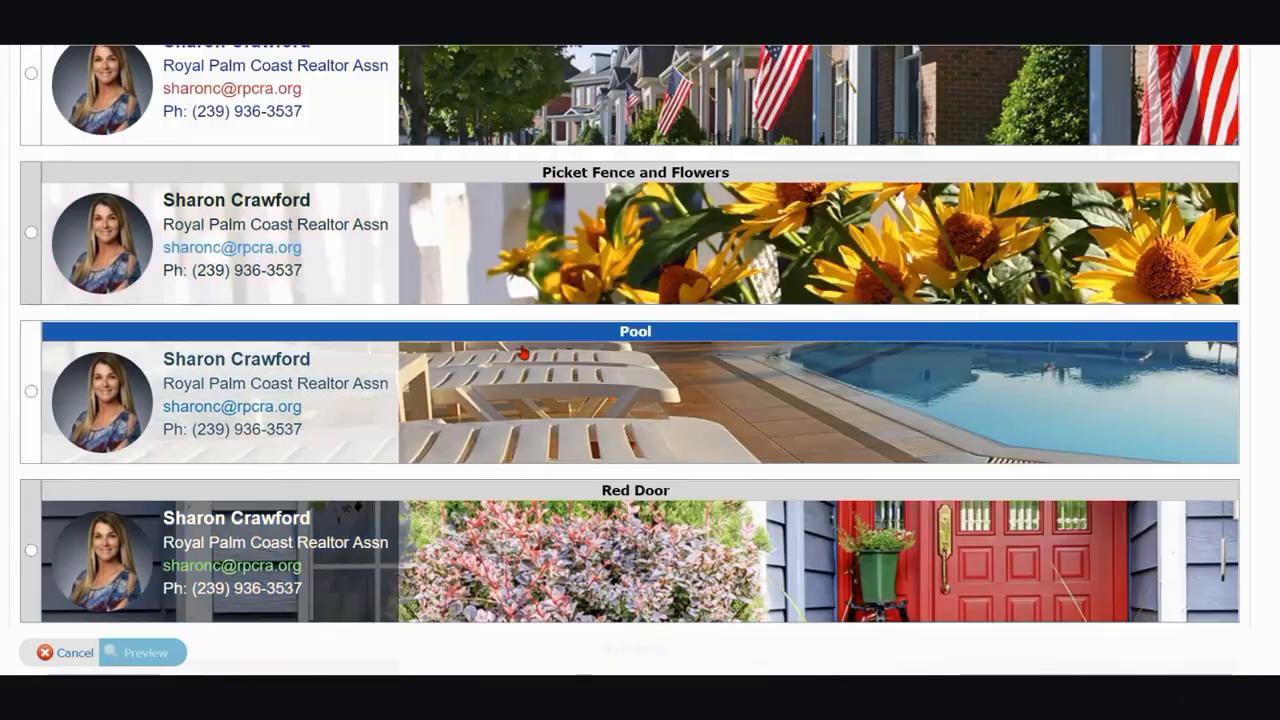
pyautogui.scroll(-3, 522, 353)
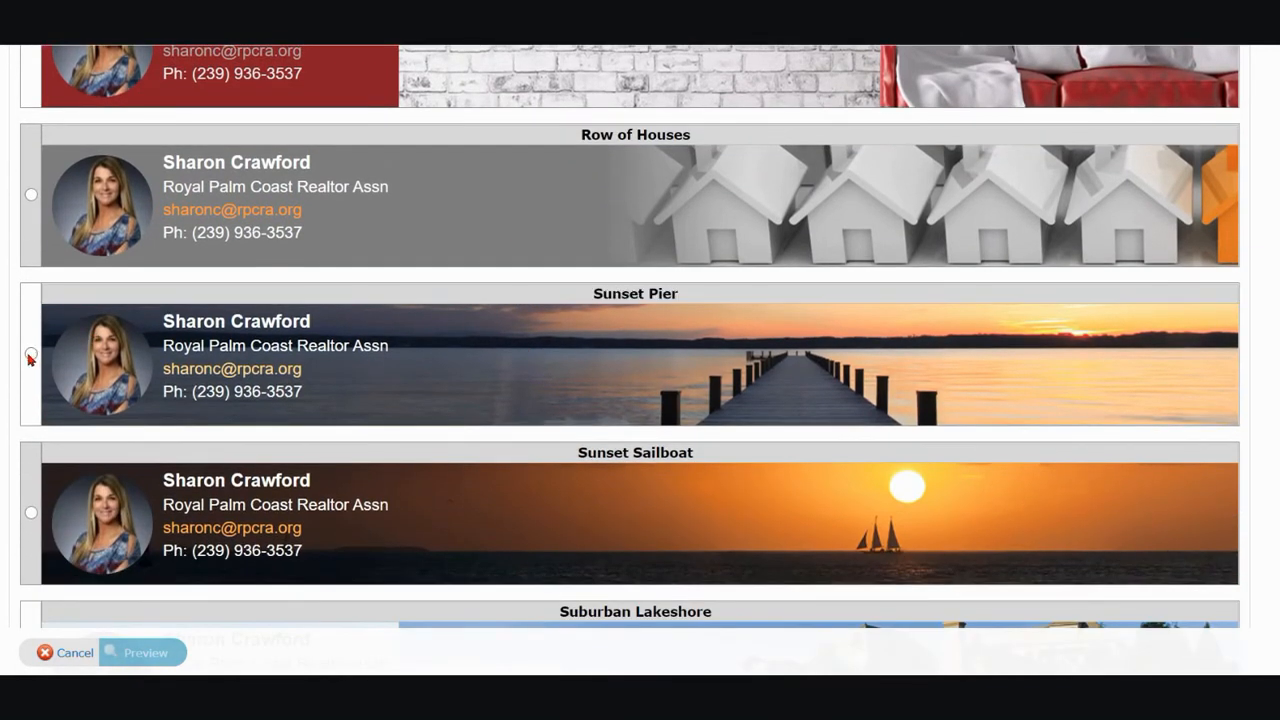
pyautogui.click(31, 355)
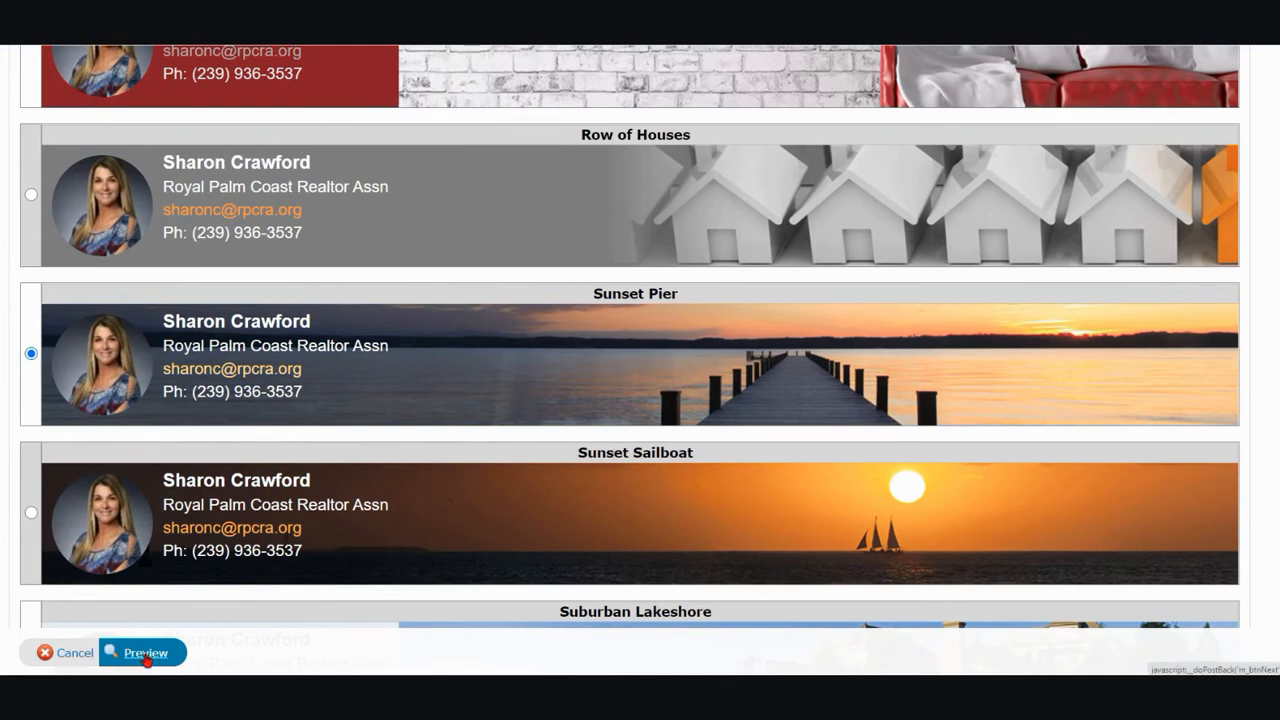
pyautogui.click(146, 656)
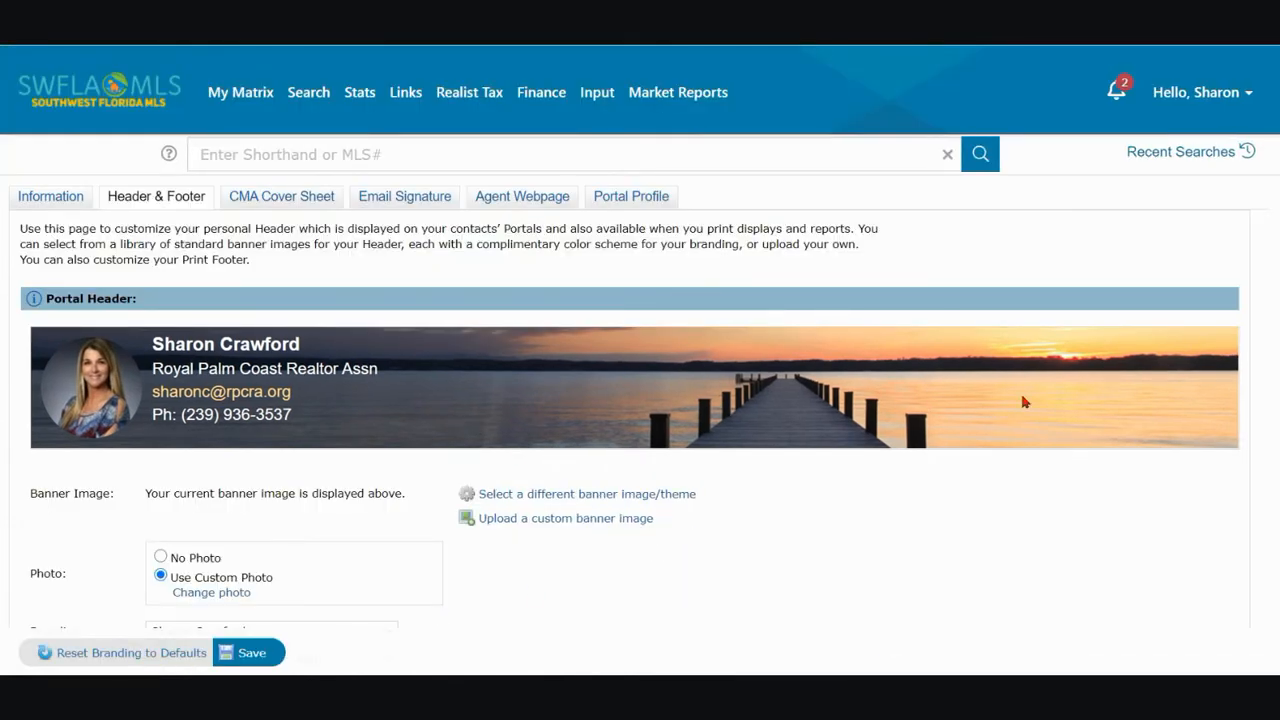
# Review the available choices for the portal header's first branding line and keep the agent's full name selected
pyautogui.scroll(-2, 720, 531)
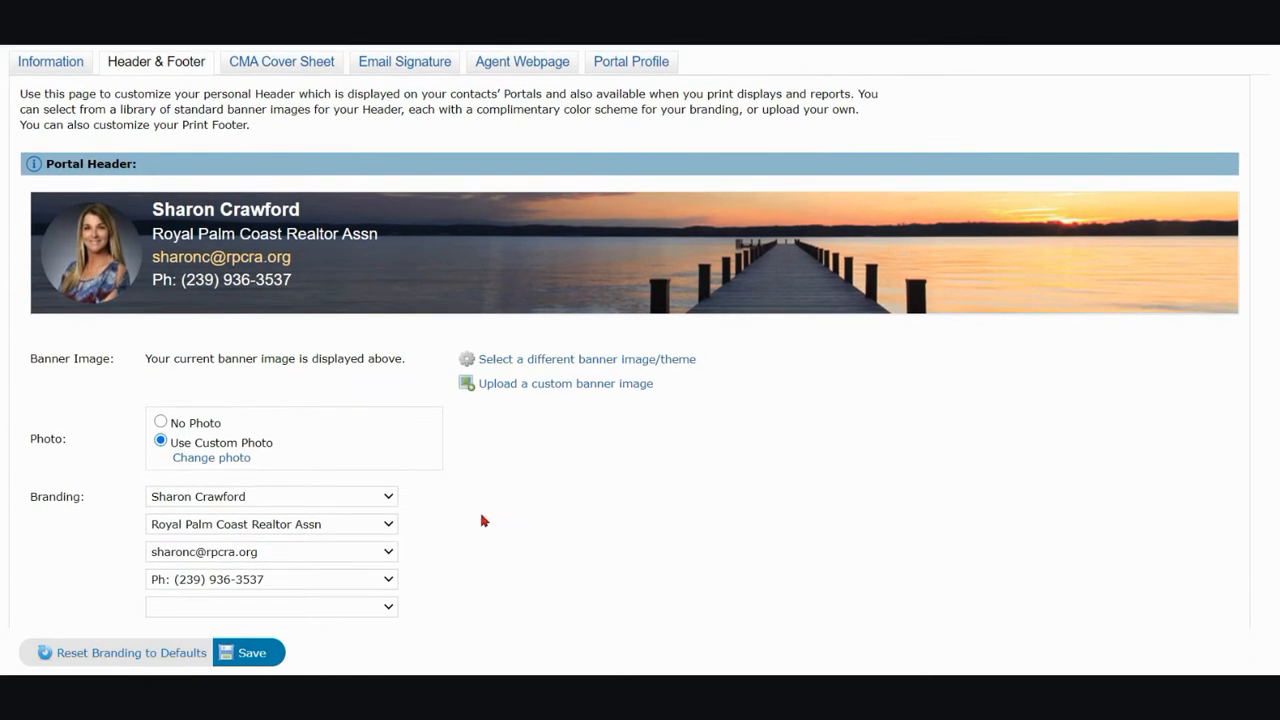
pyautogui.scroll(-1, 400, 525)
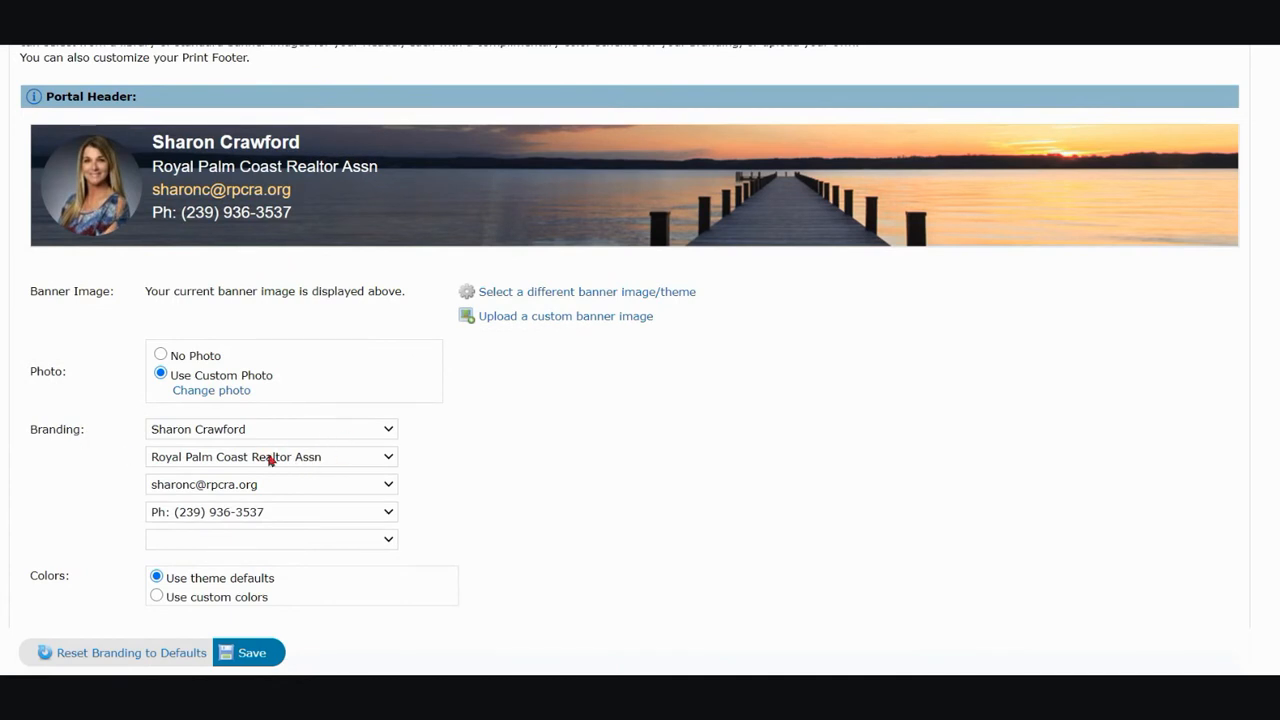
pyautogui.click(344, 436)
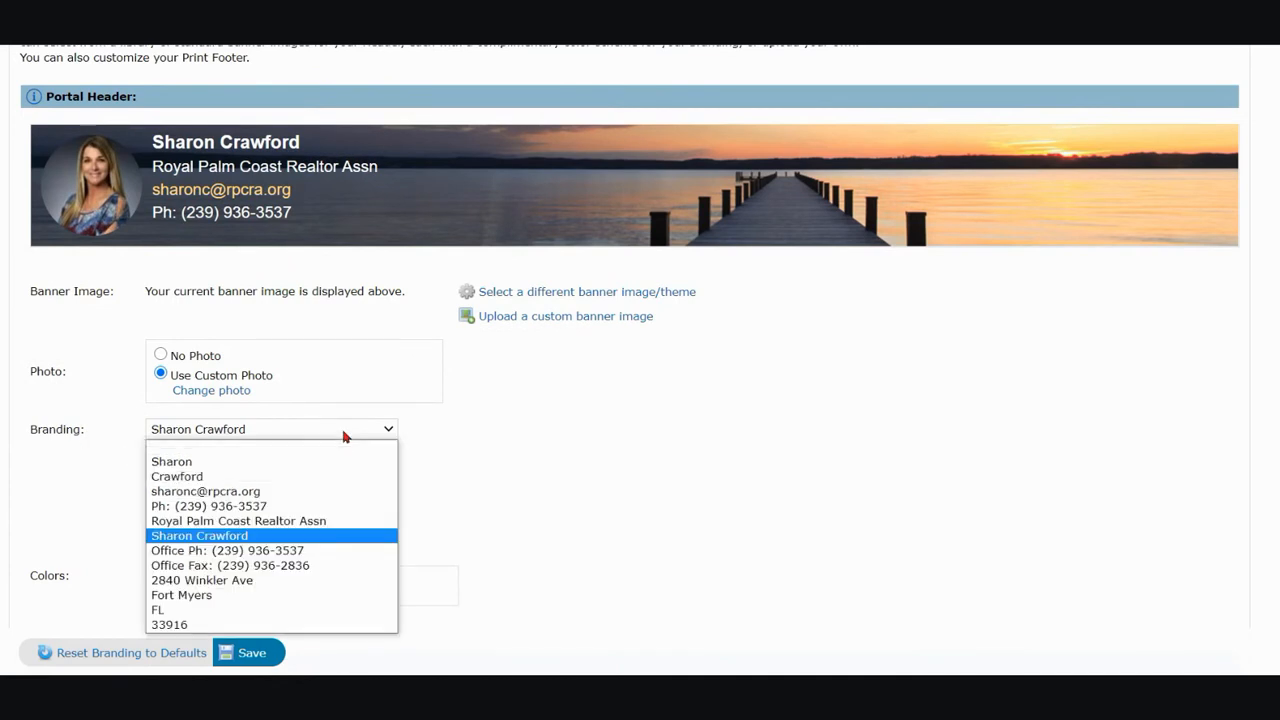
pyautogui.click(344, 436)
pyautogui.scroll(3, 510, 460)
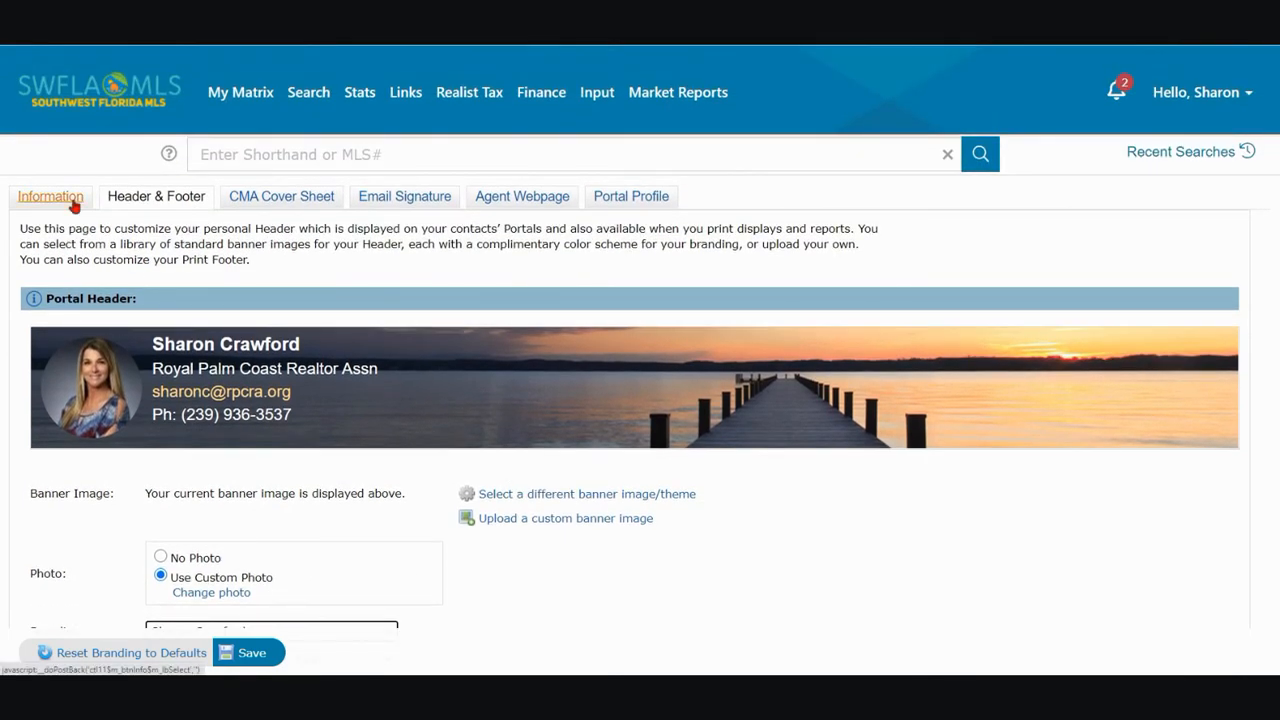
pyautogui.scroll(-3, 372, 432)
pyautogui.click(372, 430)
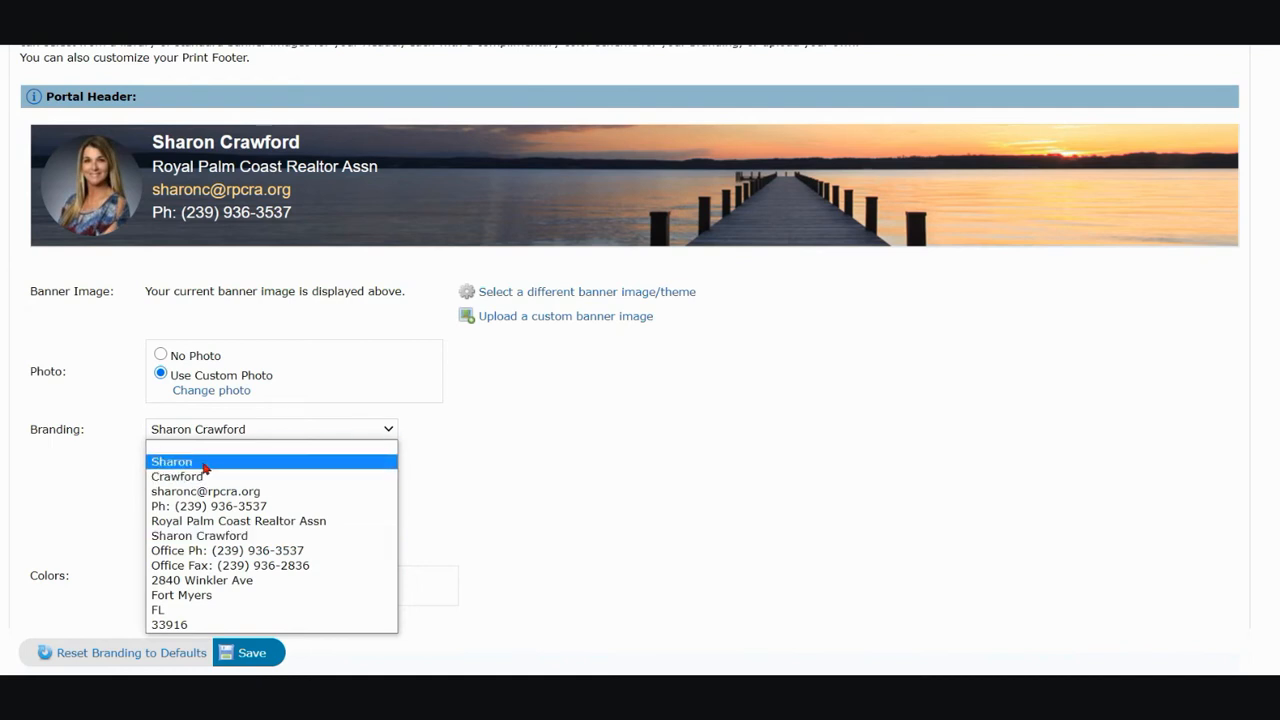
pyautogui.click(240, 540)
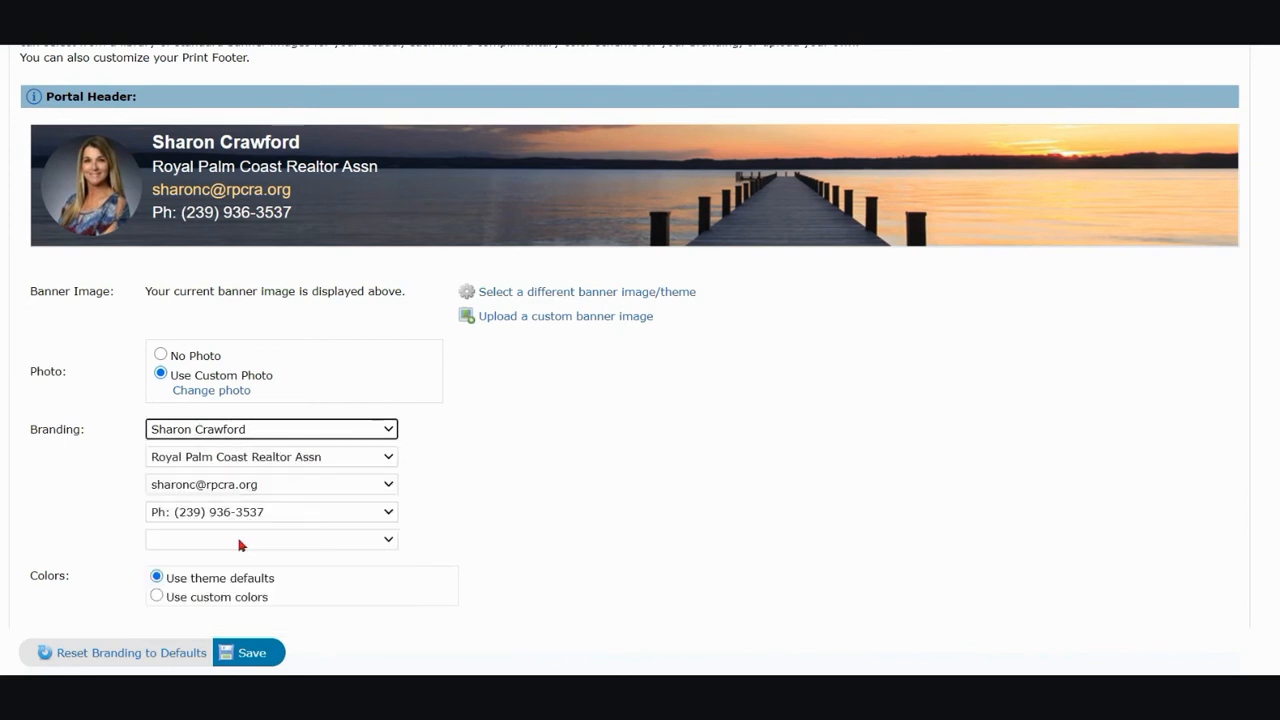
# Check the choices for the portal header's remaining branding lines, from the company line down to the empty fifth line
pyautogui.click(349, 459)
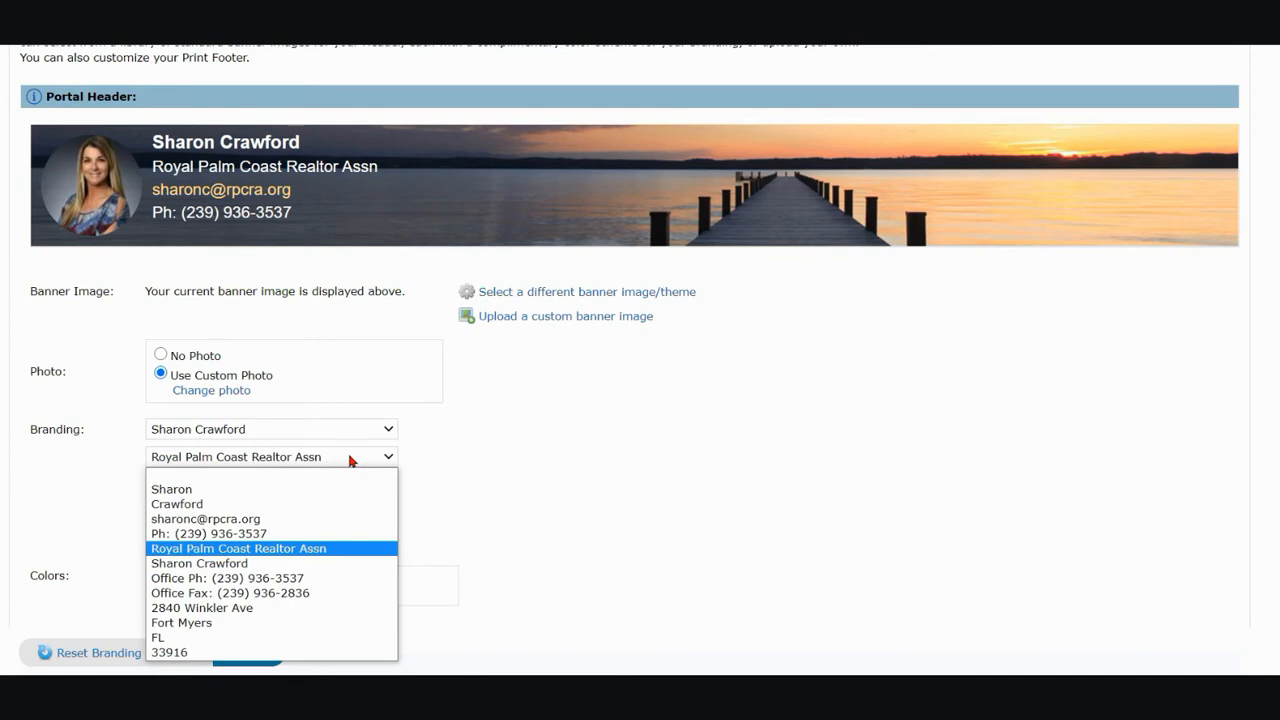
pyautogui.click(350, 459)
pyautogui.click(351, 494)
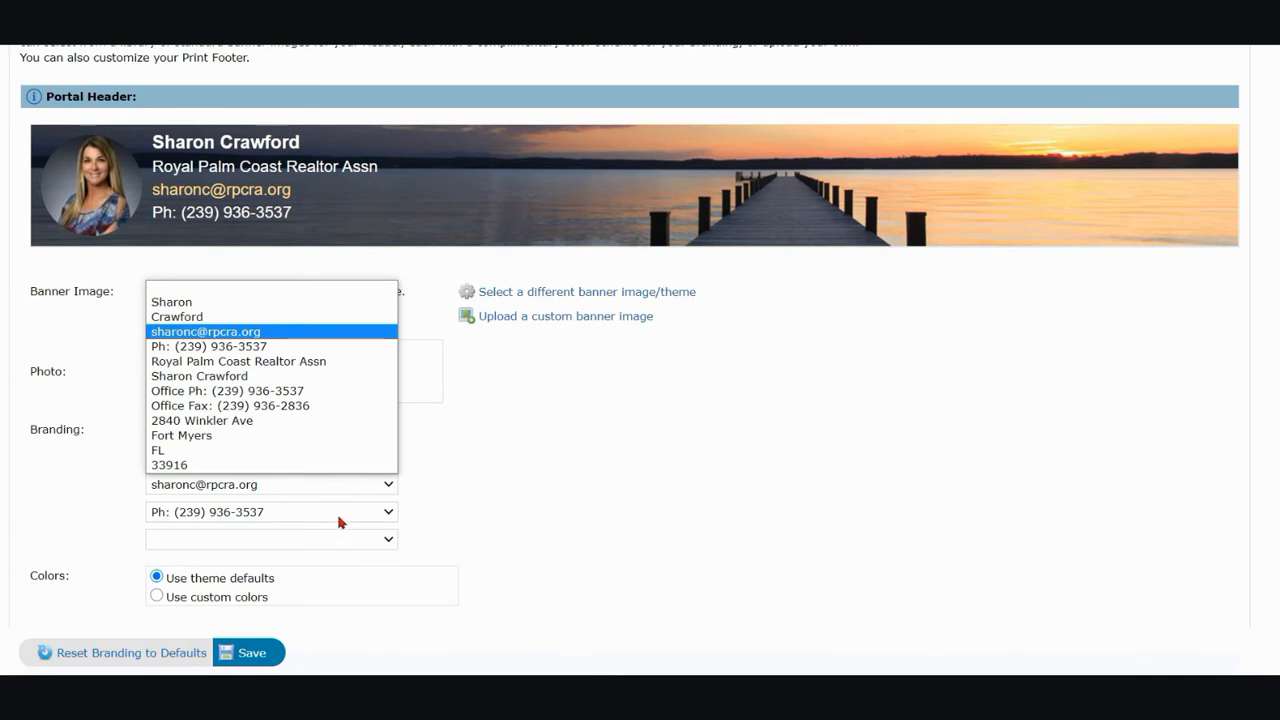
pyautogui.click(339, 521)
pyautogui.click(328, 540)
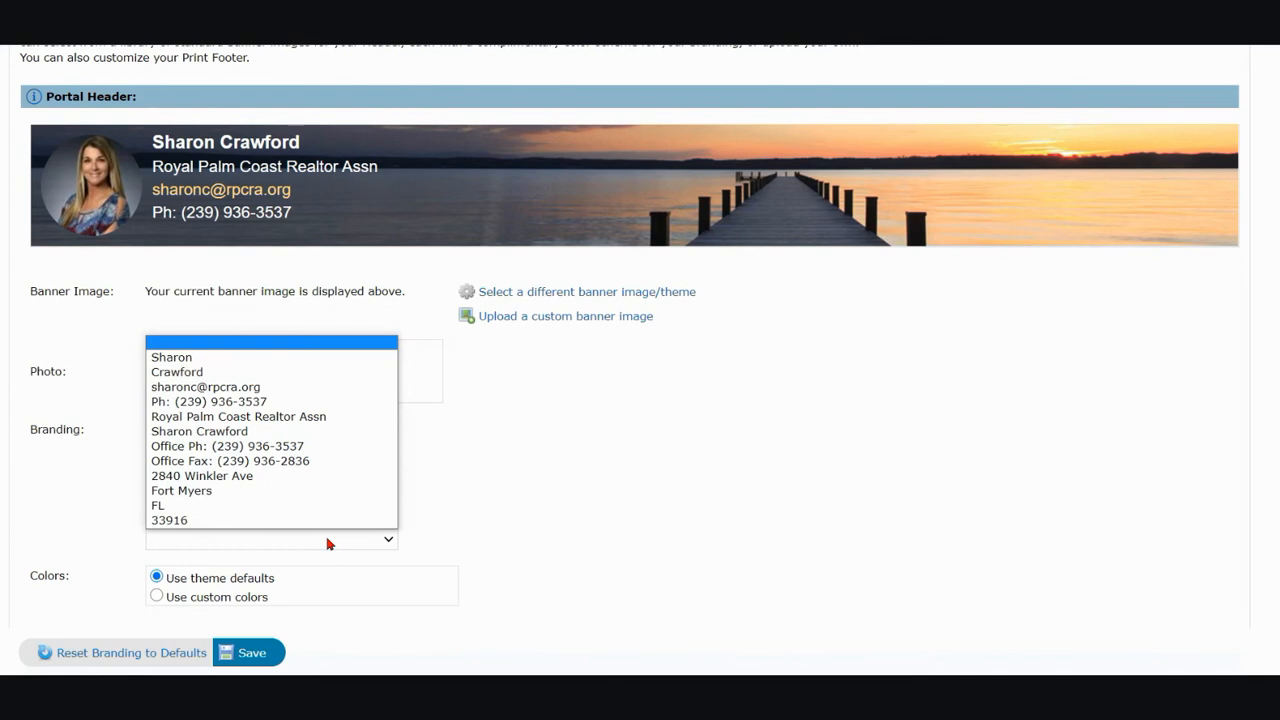
pyautogui.click(508, 560)
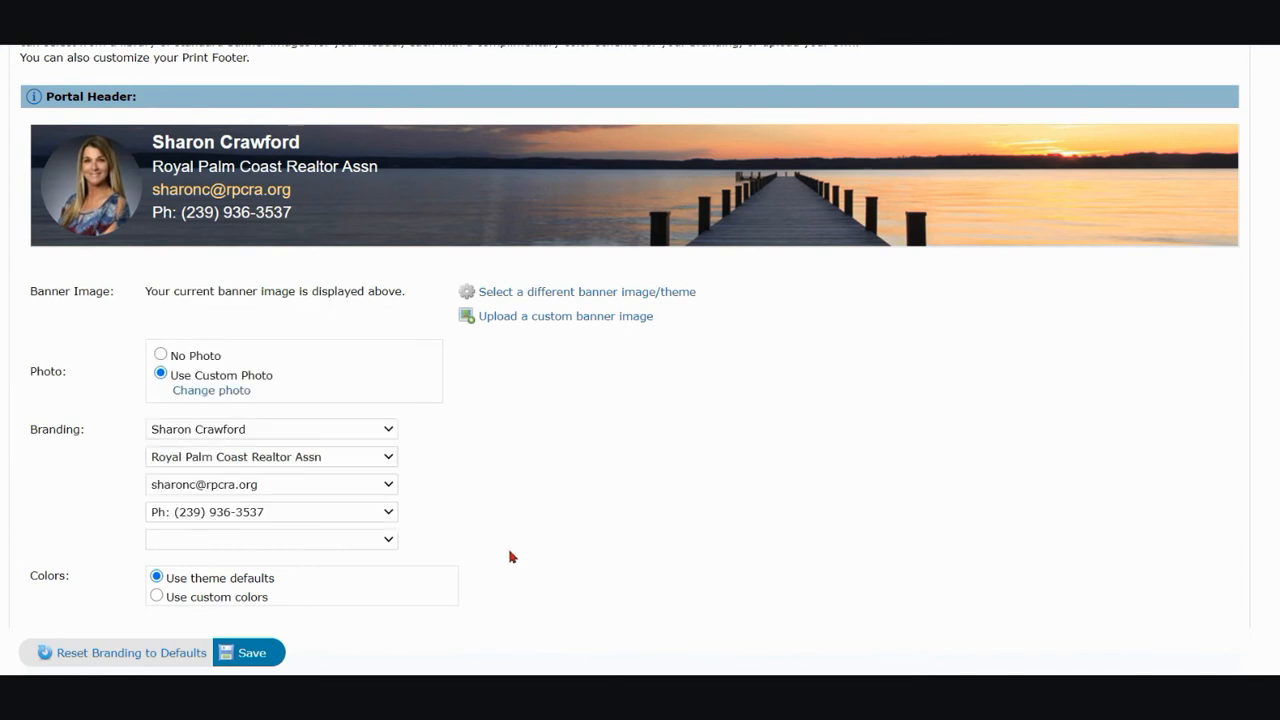
# Review the portal header colors, print header and print footer branding choices, and save the Header & Footer changes
pyautogui.scroll(-5, 515, 568)
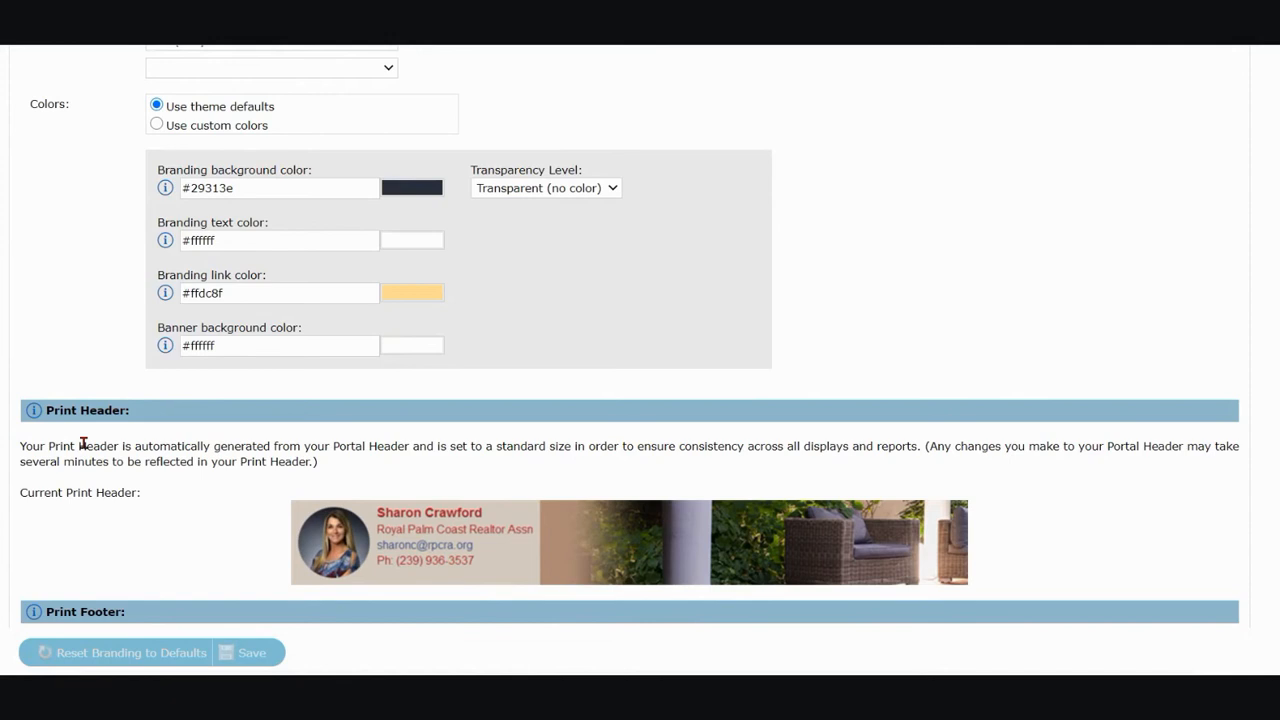
pyautogui.scroll(-1, 83, 443)
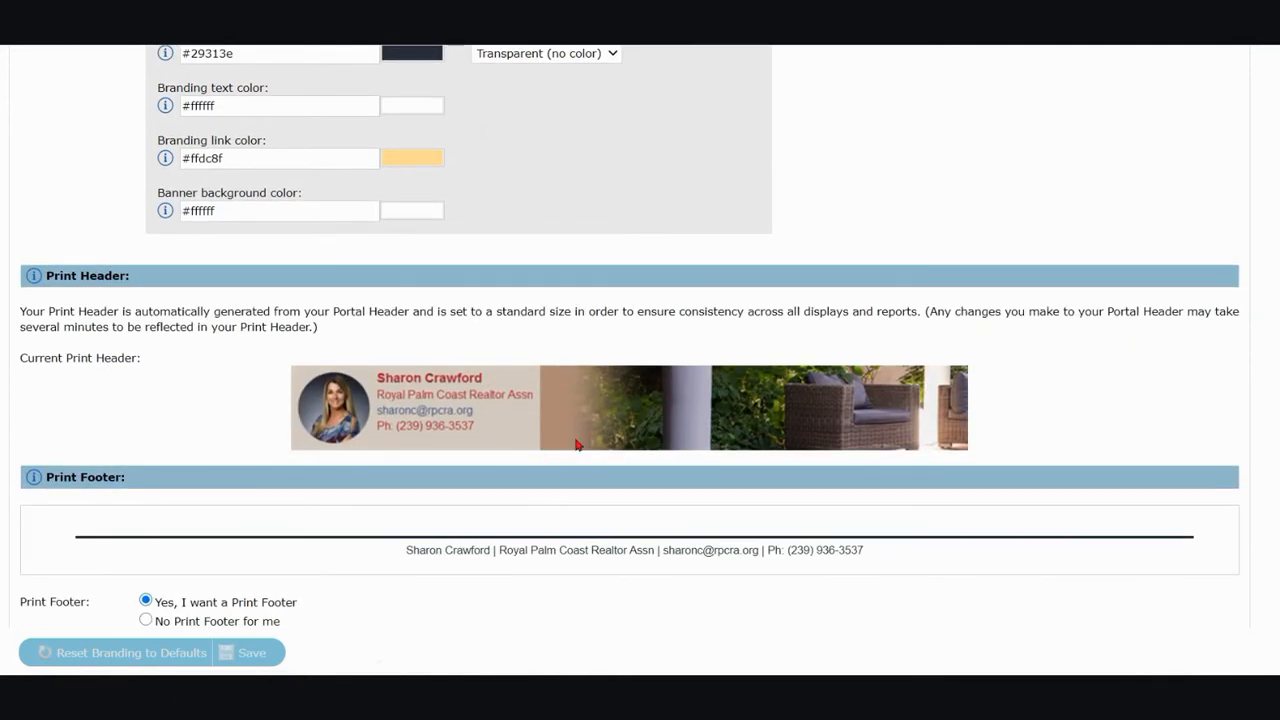
pyautogui.scroll(-1, 568, 435)
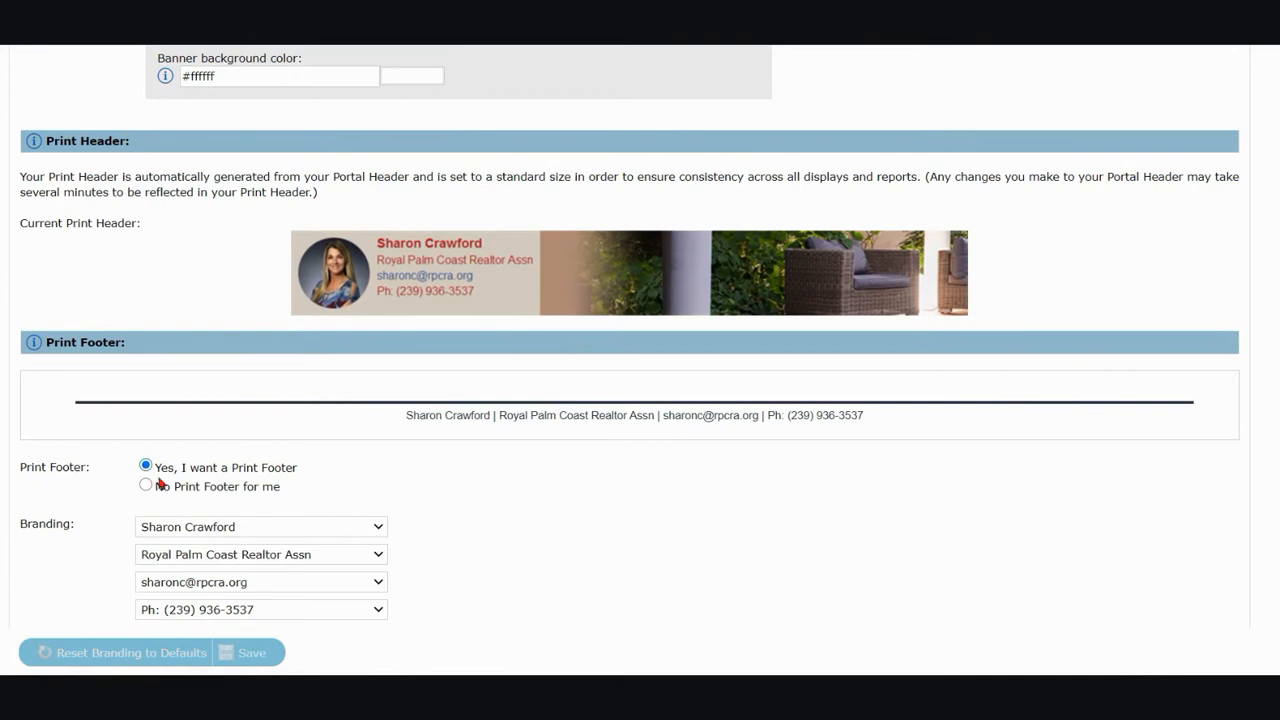
pyautogui.scroll(-1, 520, 517)
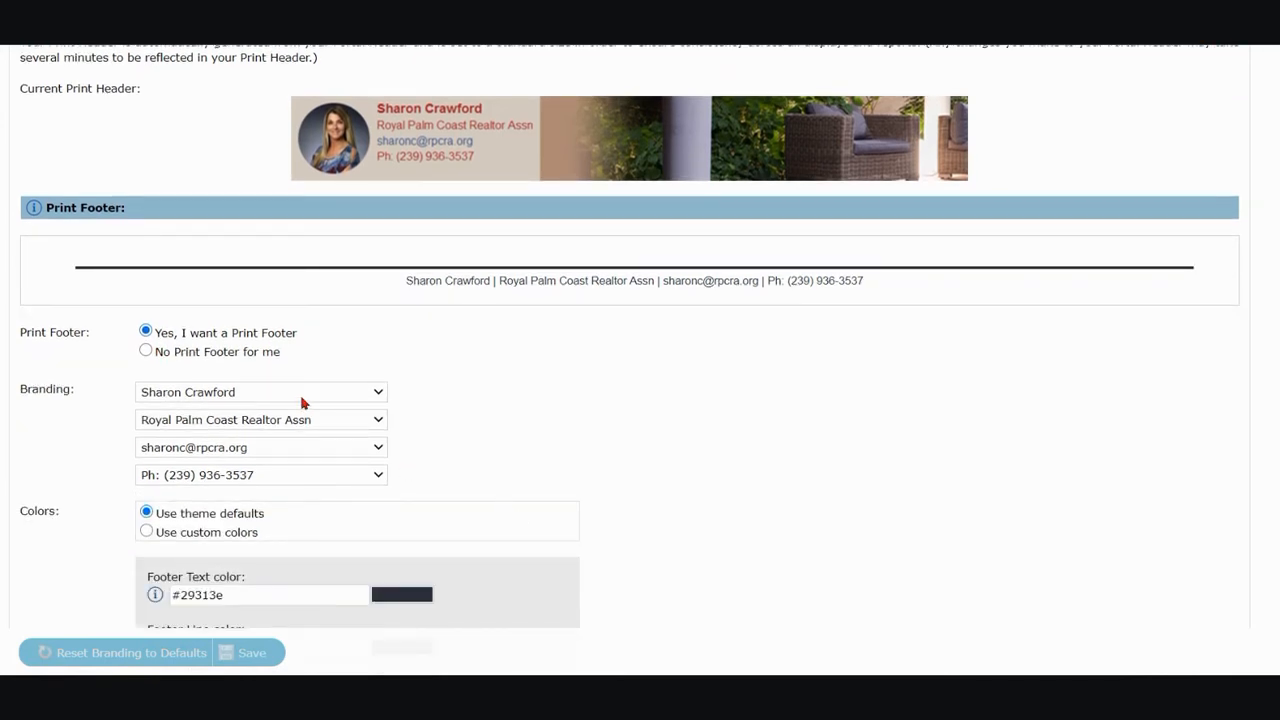
pyautogui.click(302, 402)
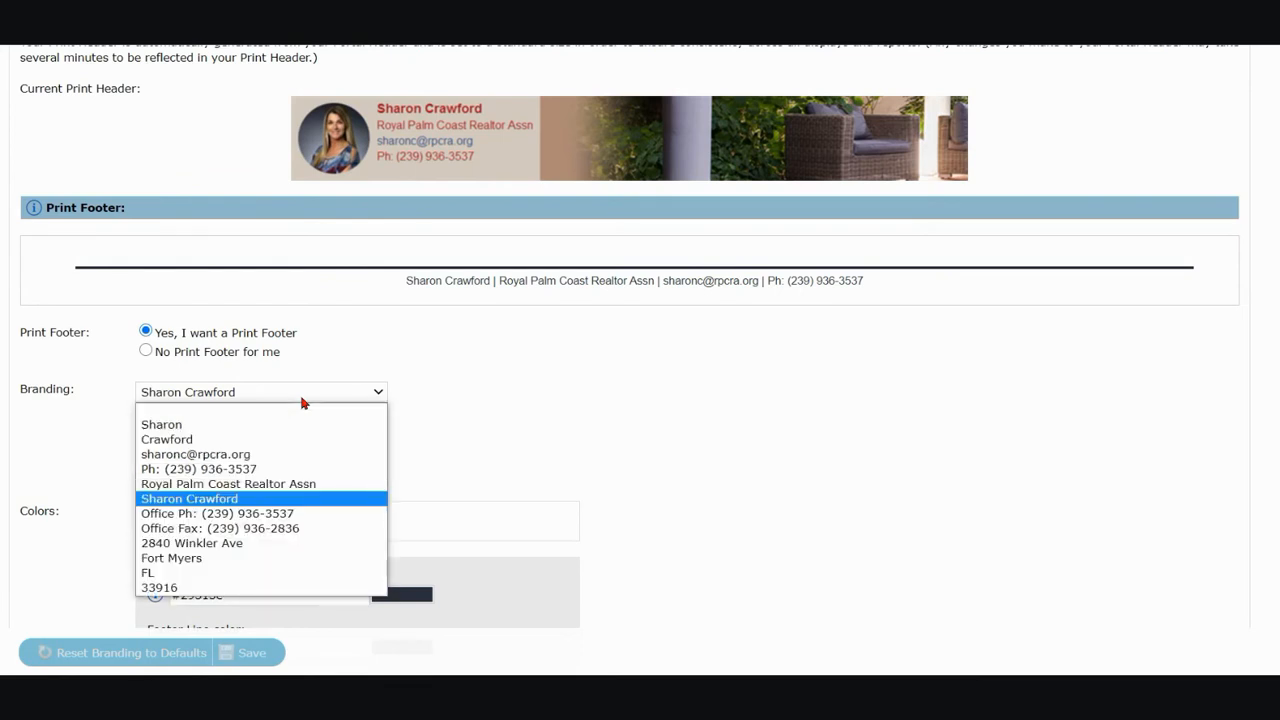
pyautogui.click(302, 402)
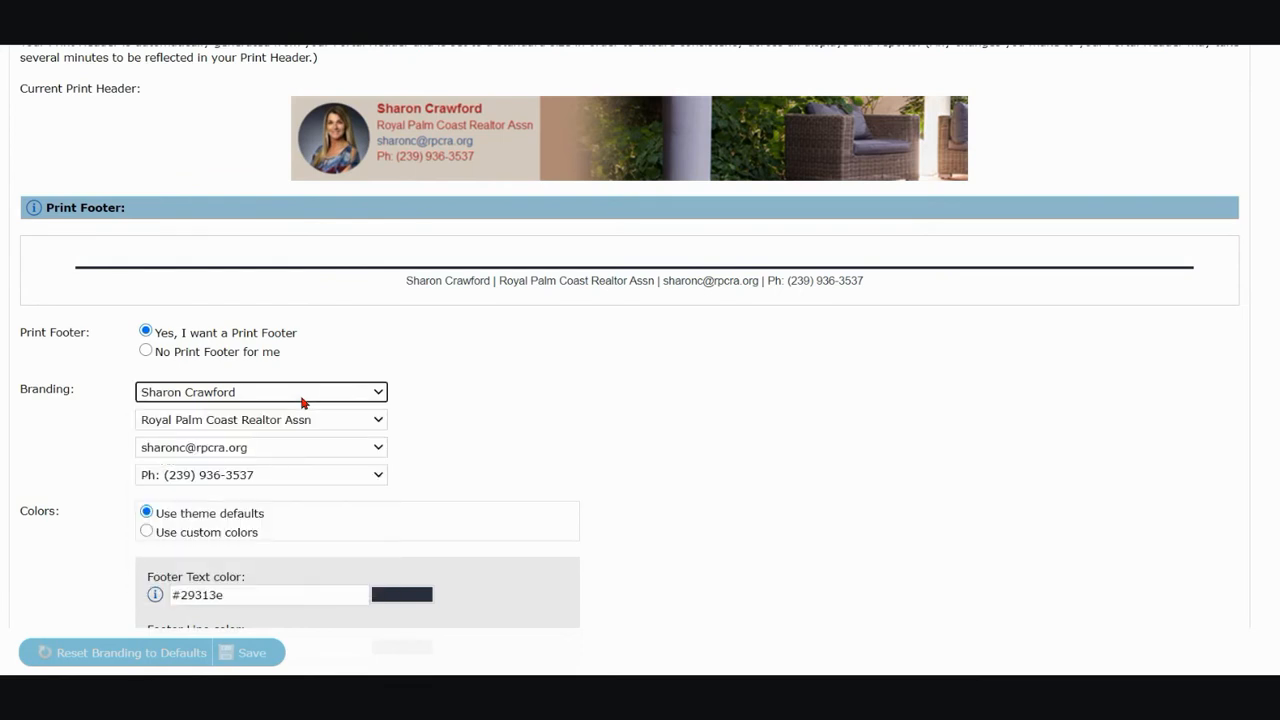
pyautogui.scroll(-2, 302, 402)
pyautogui.click(252, 530)
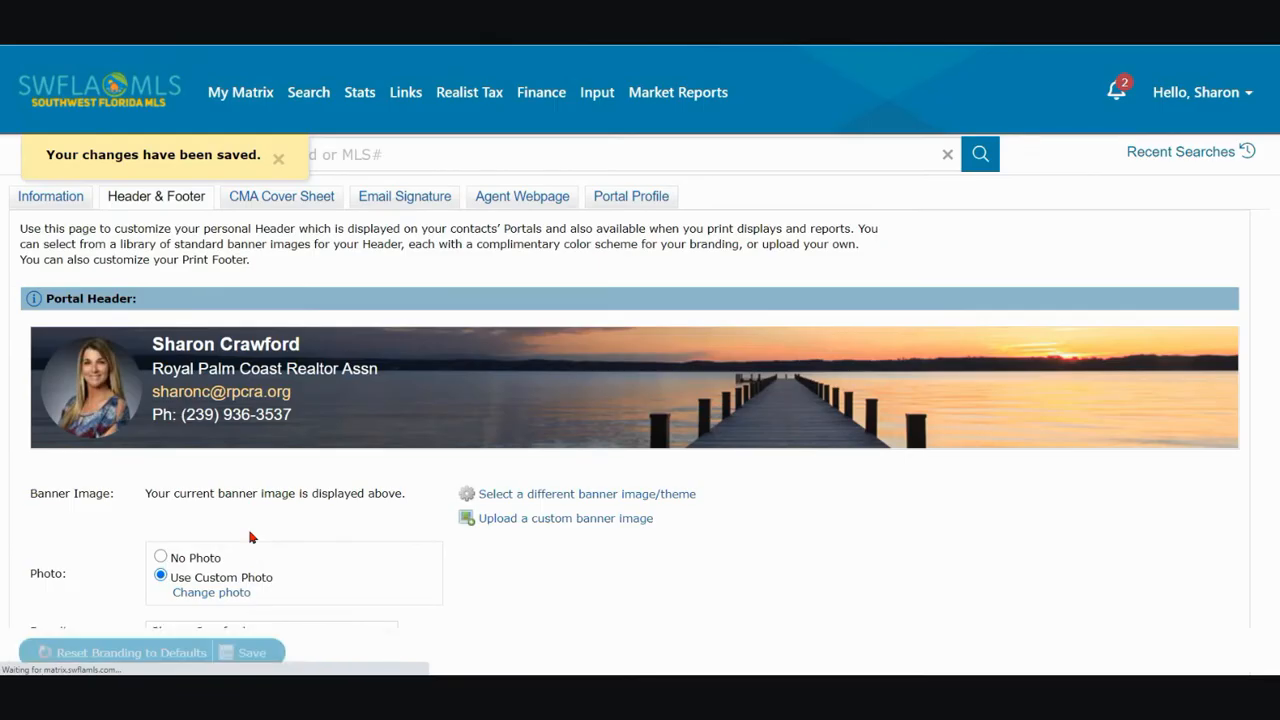
# Replace the CMA Cover Sheet photo with Profile Pic3 from the Personal folder in Pictures and save it
pyautogui.click(304, 208)
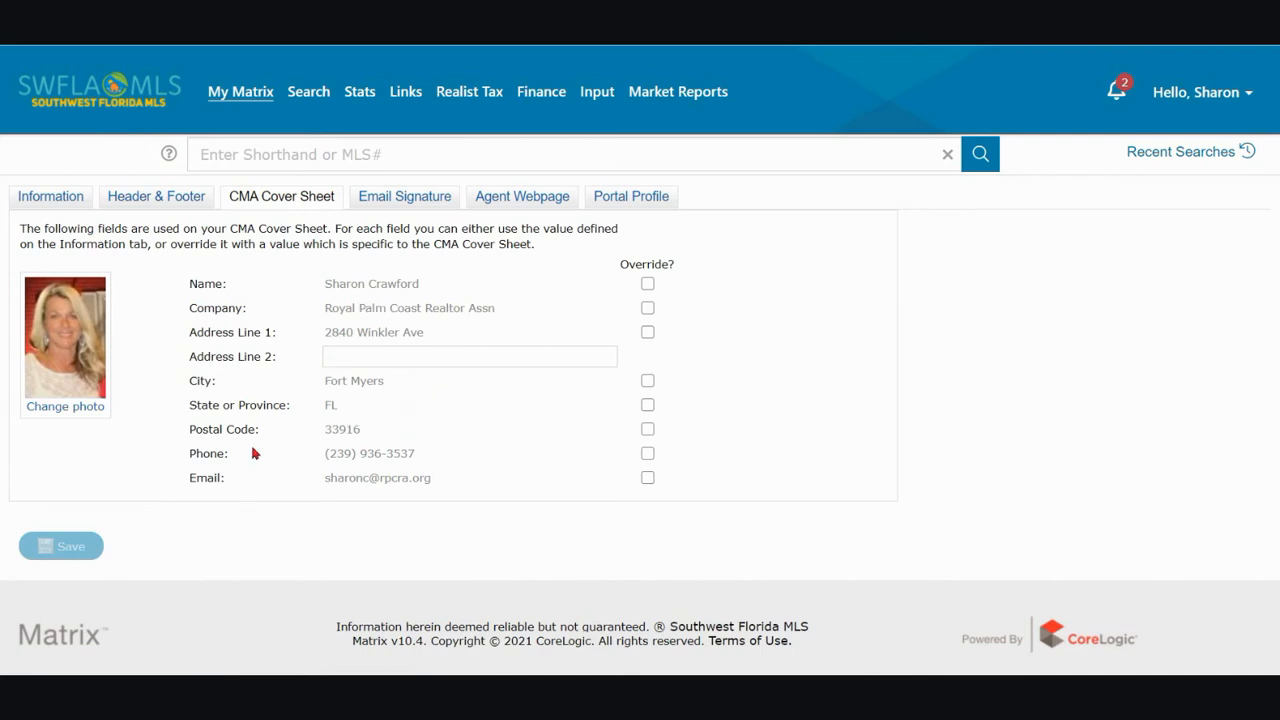
pyautogui.click(60, 410)
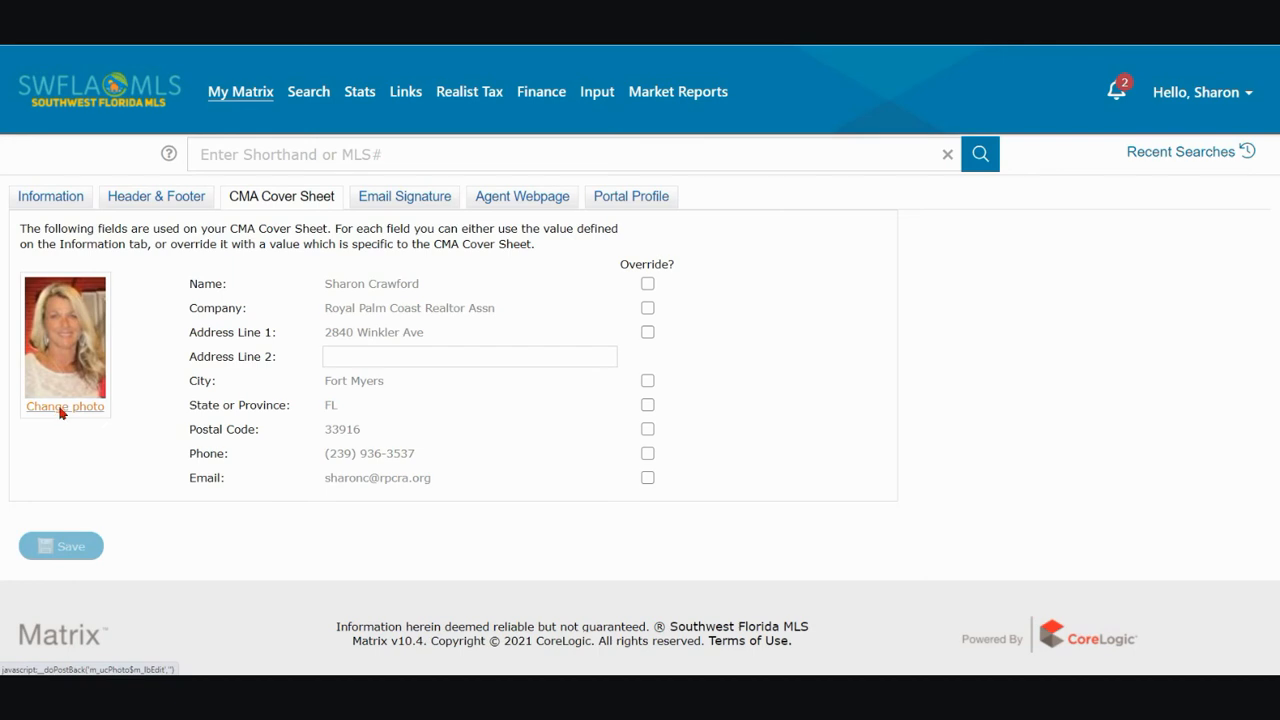
pyautogui.click(509, 278)
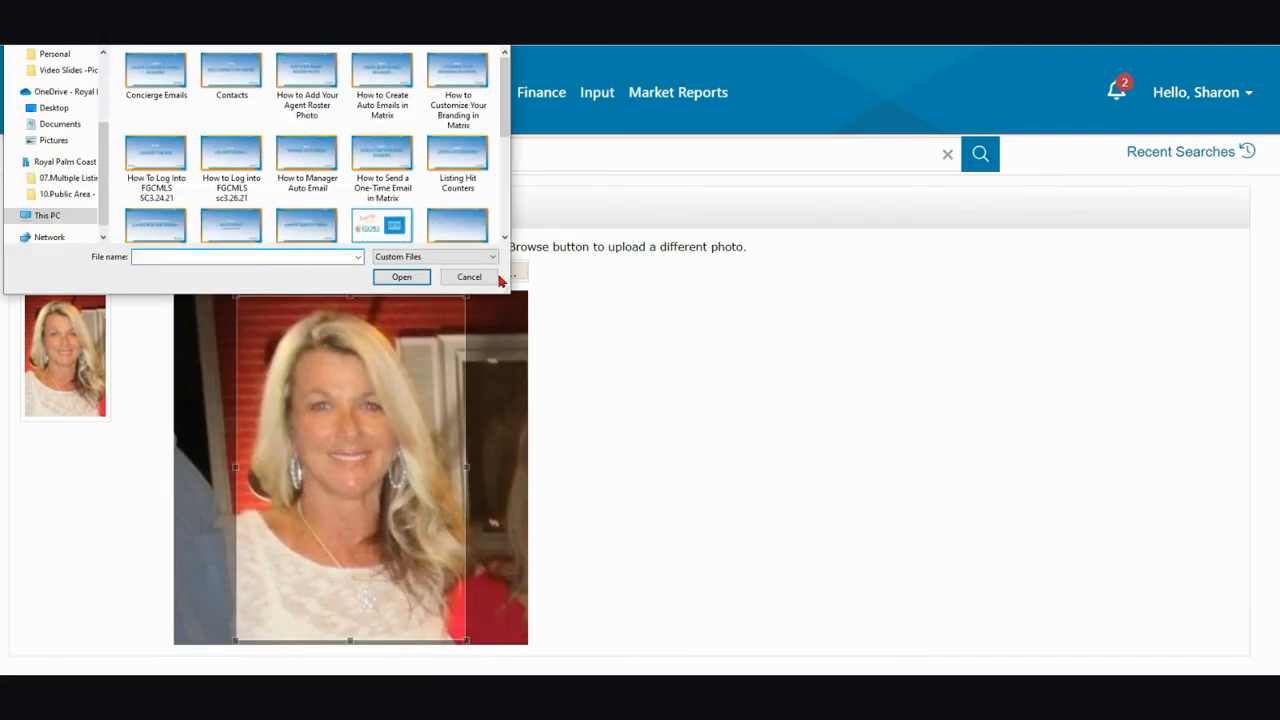
pyautogui.click(60, 140)
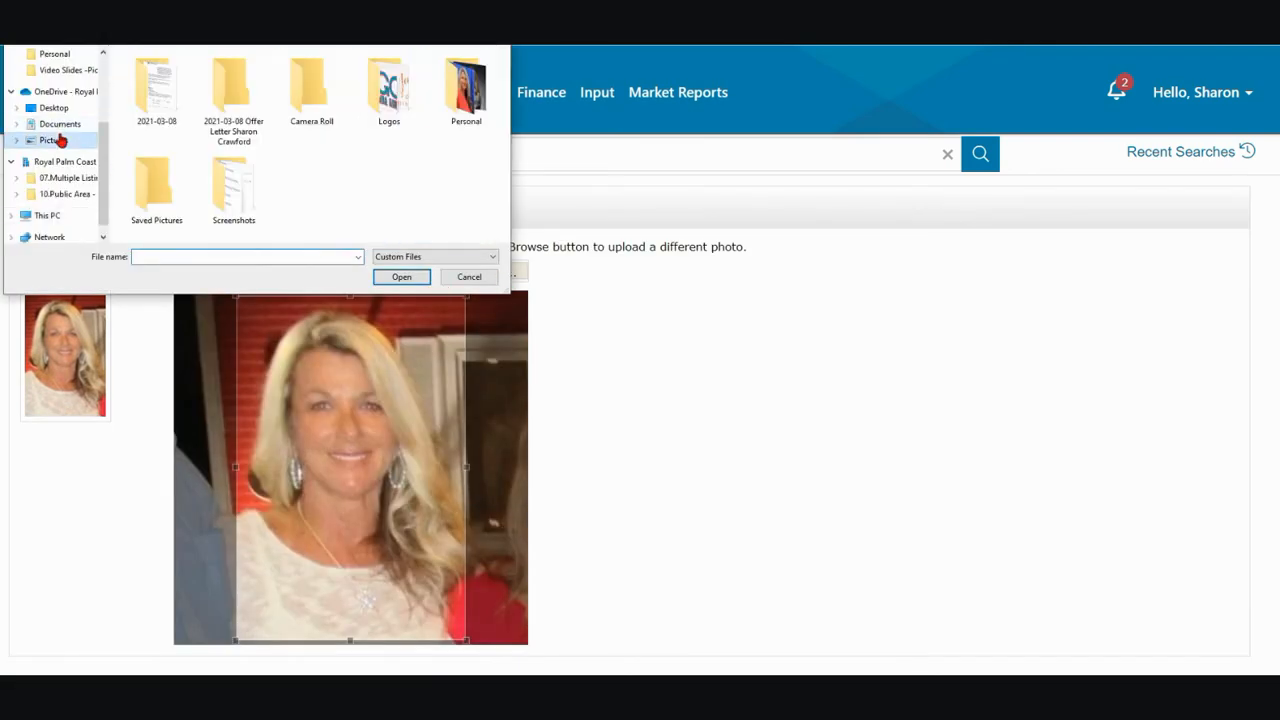
pyautogui.doubleClick(462, 96)
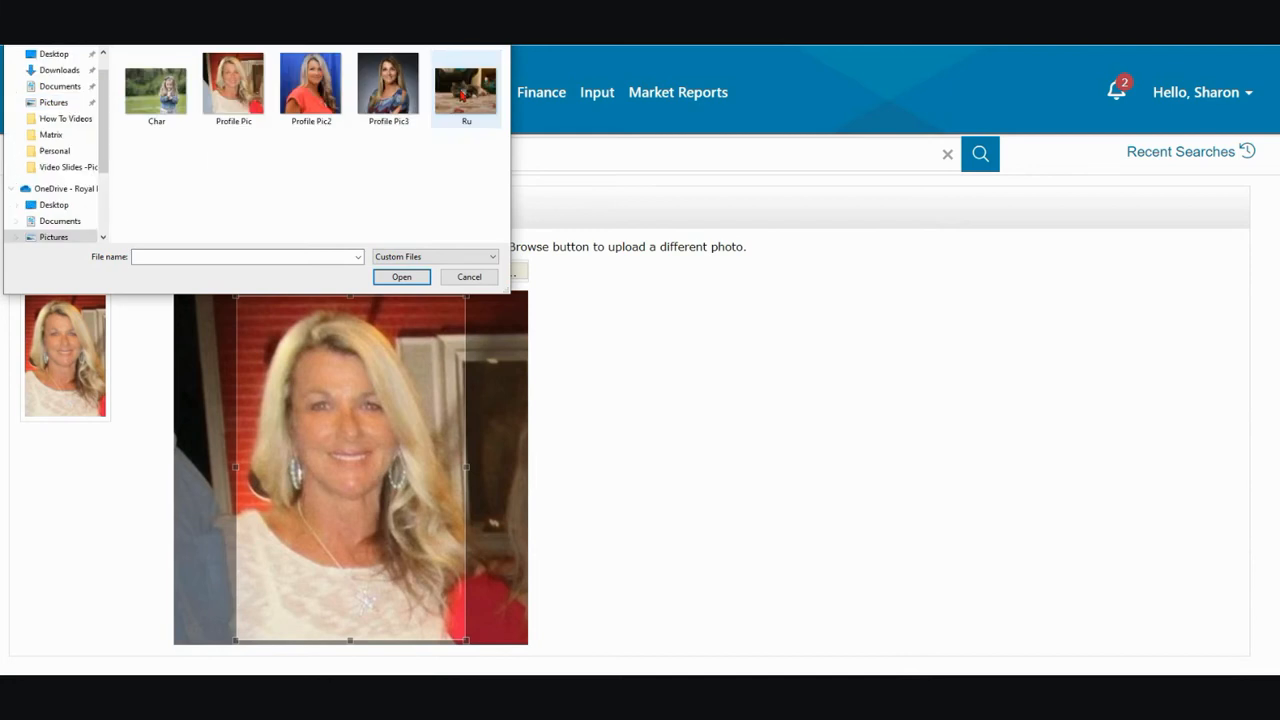
pyautogui.click(390, 92)
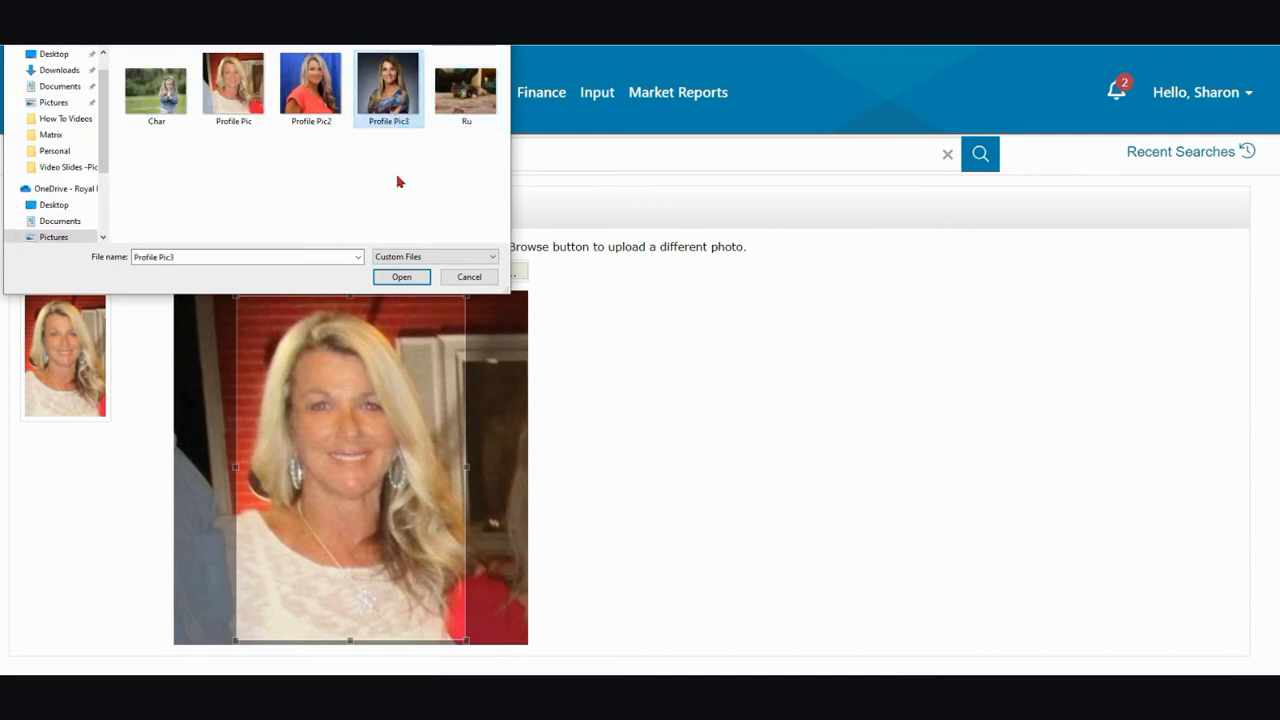
pyautogui.click(402, 277)
pyautogui.scroll(-5, 489, 486)
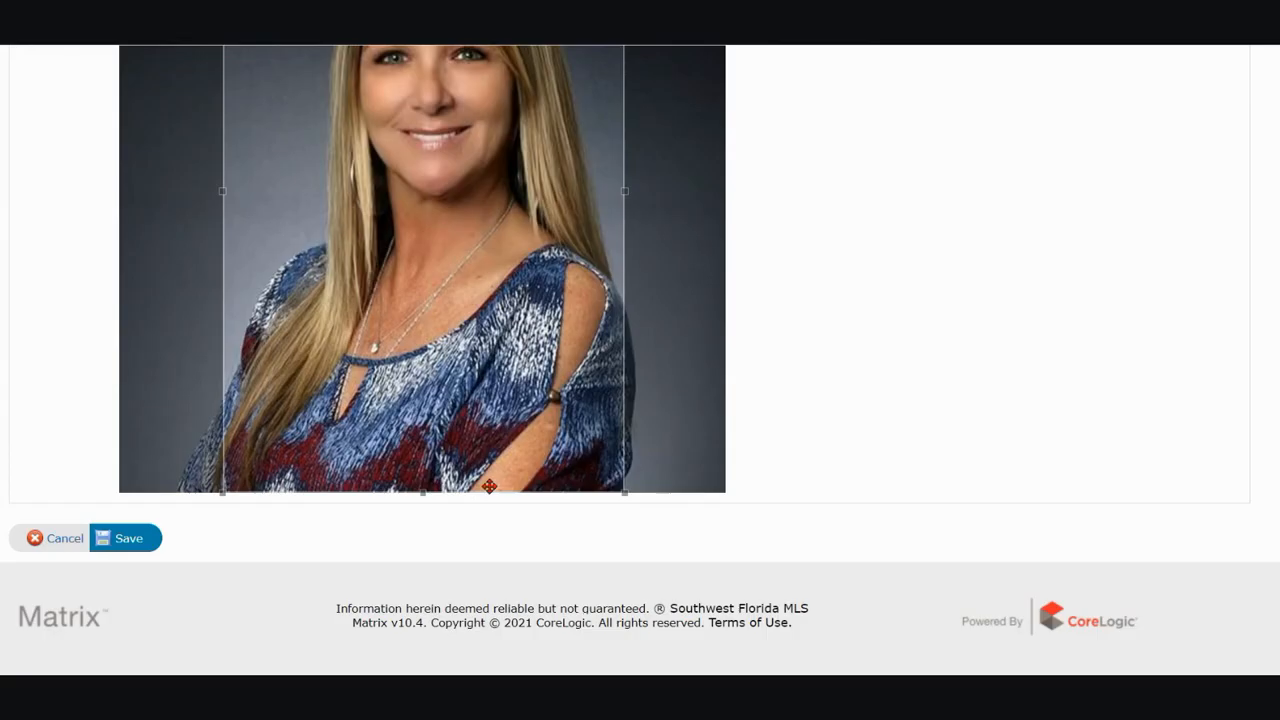
pyautogui.click(120, 542)
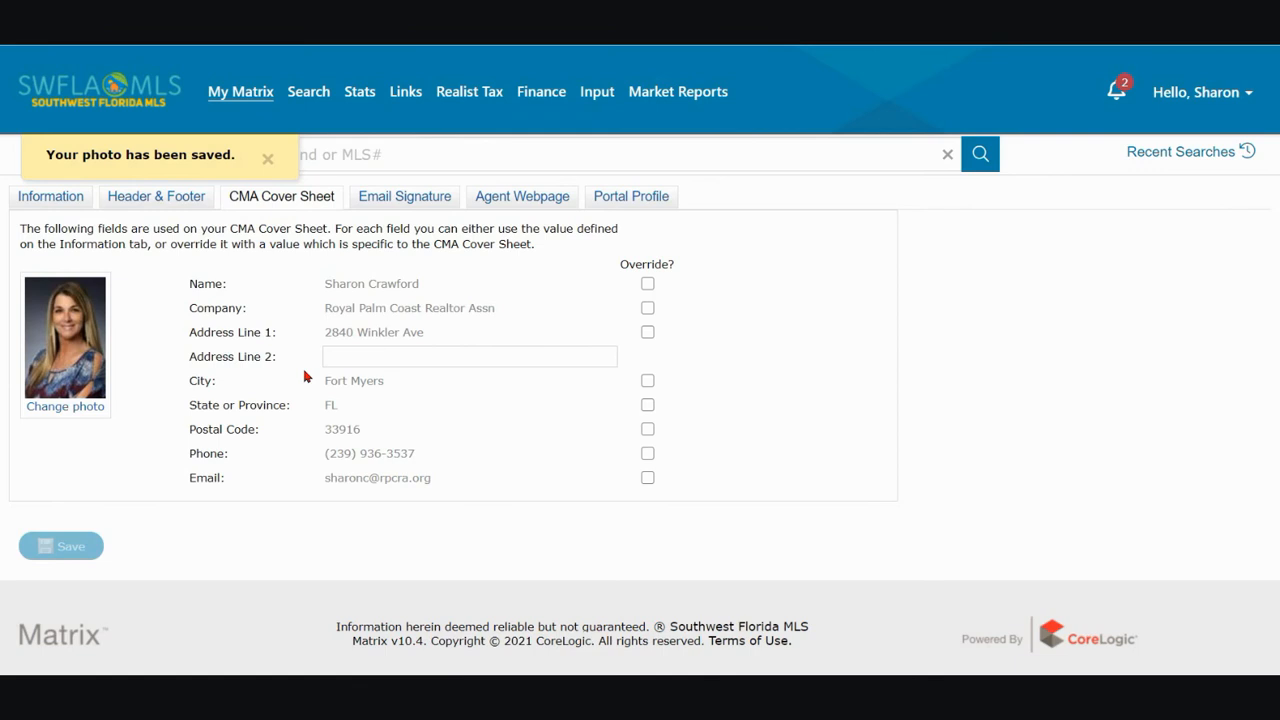
# Open the Email Signature page and place the cursor at the end of the signature's association line
pyautogui.click(424, 204)
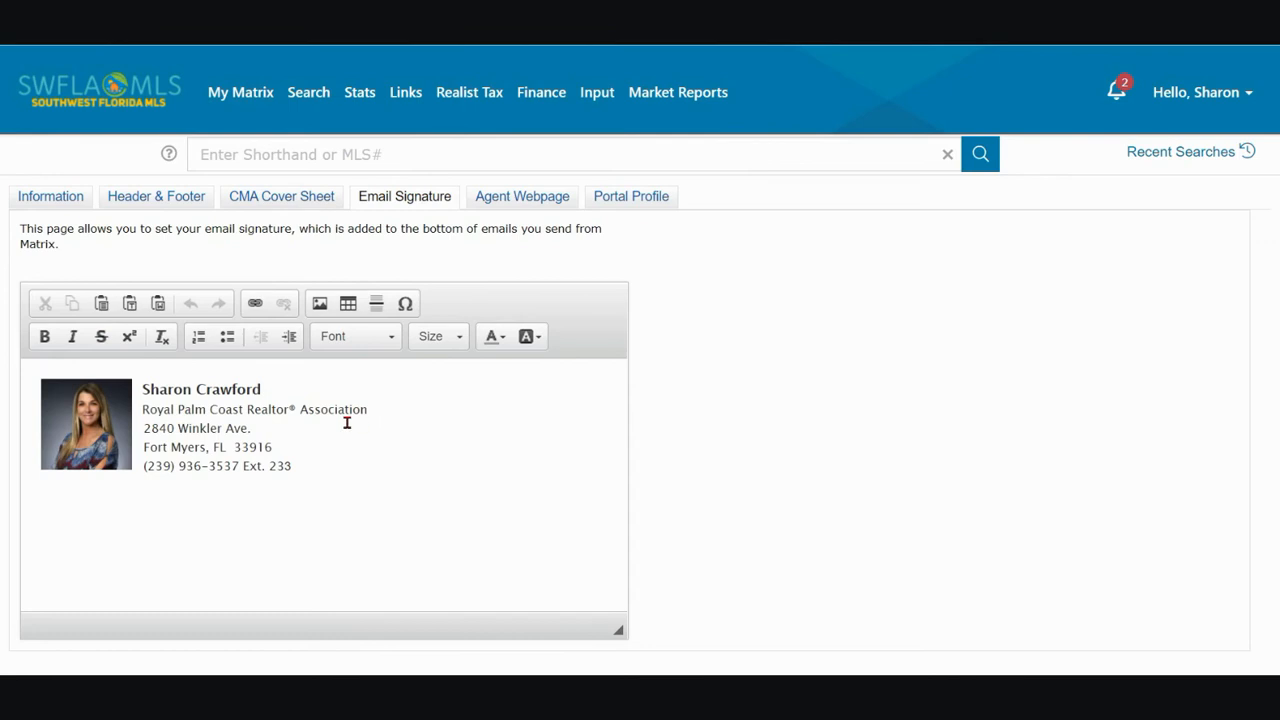
pyautogui.click(140, 389)
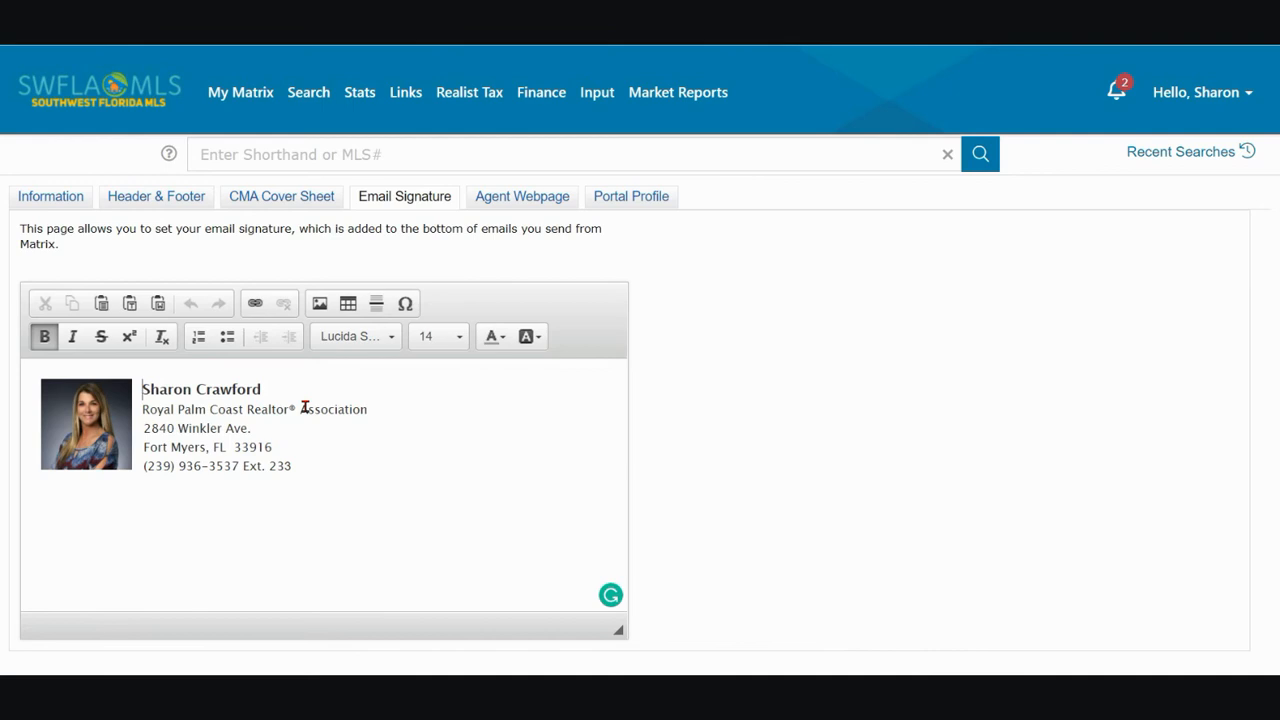
pyautogui.click(375, 411)
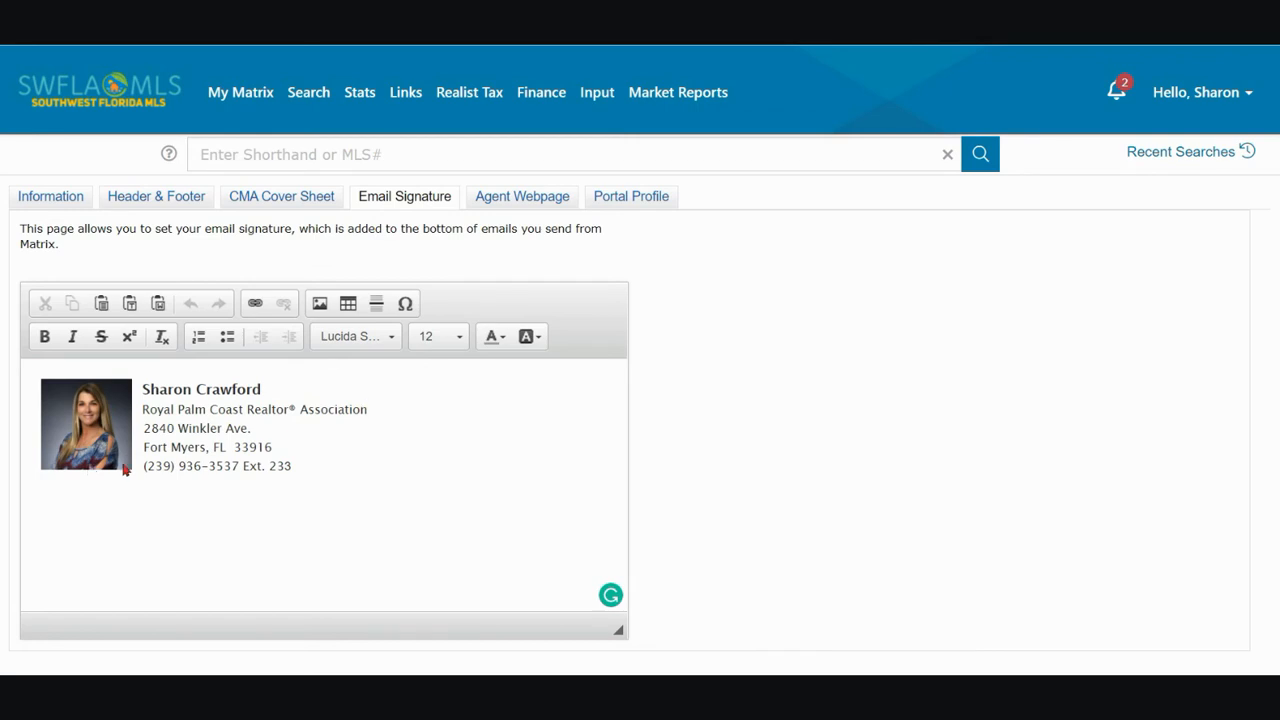
# Open the agent's LinkedIn profile in a new browser tab and copy the profile photo's image address
pyautogui.hotkey('ctrl', 't')
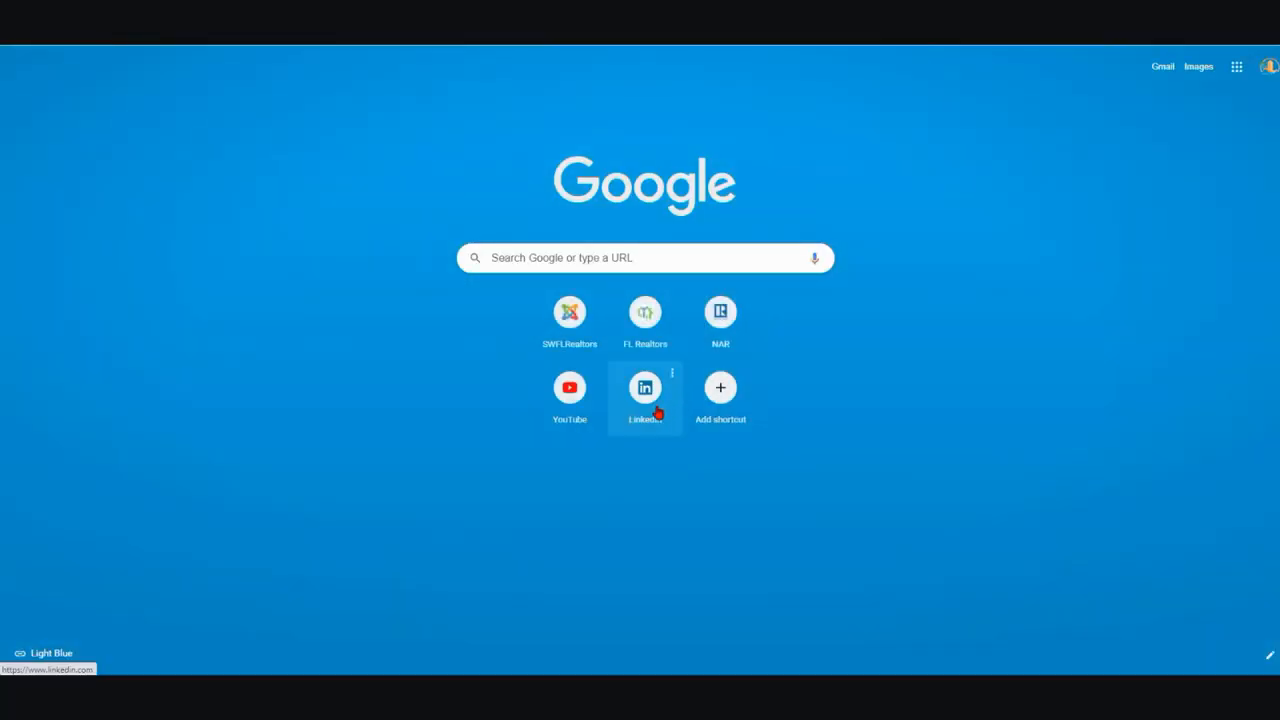
pyautogui.click(645, 395)
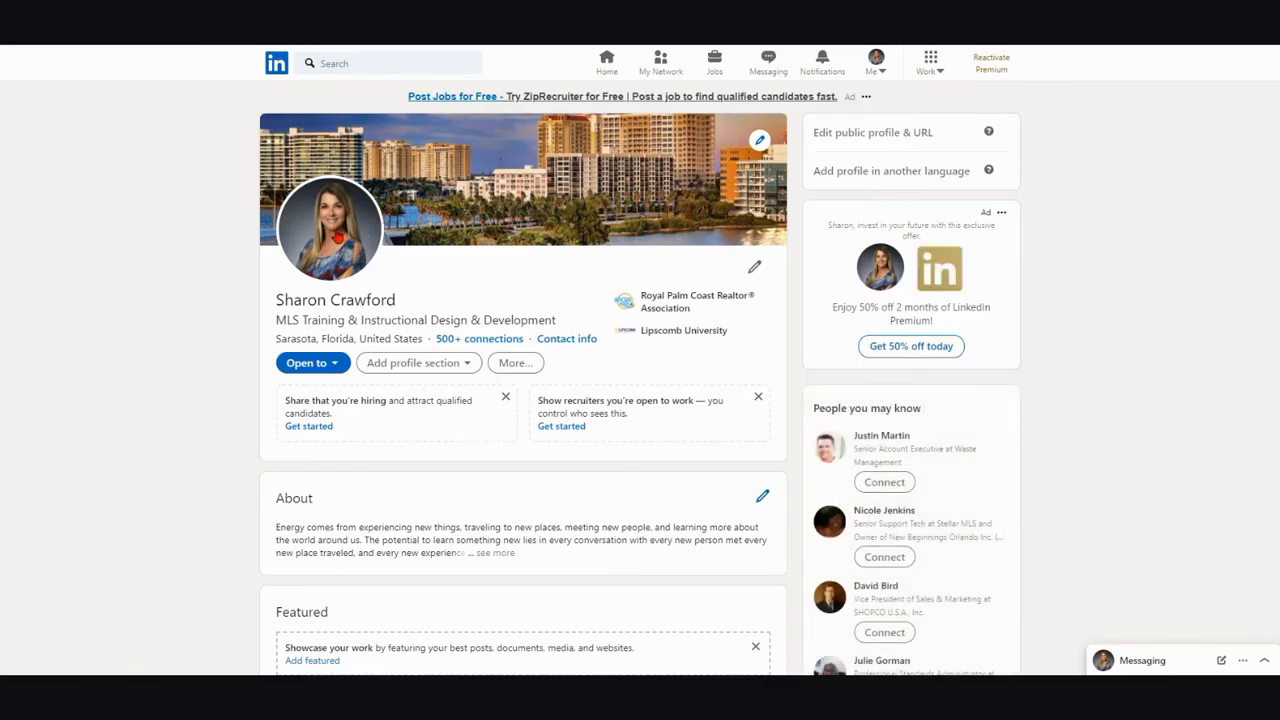
pyautogui.rightClick(338, 236)
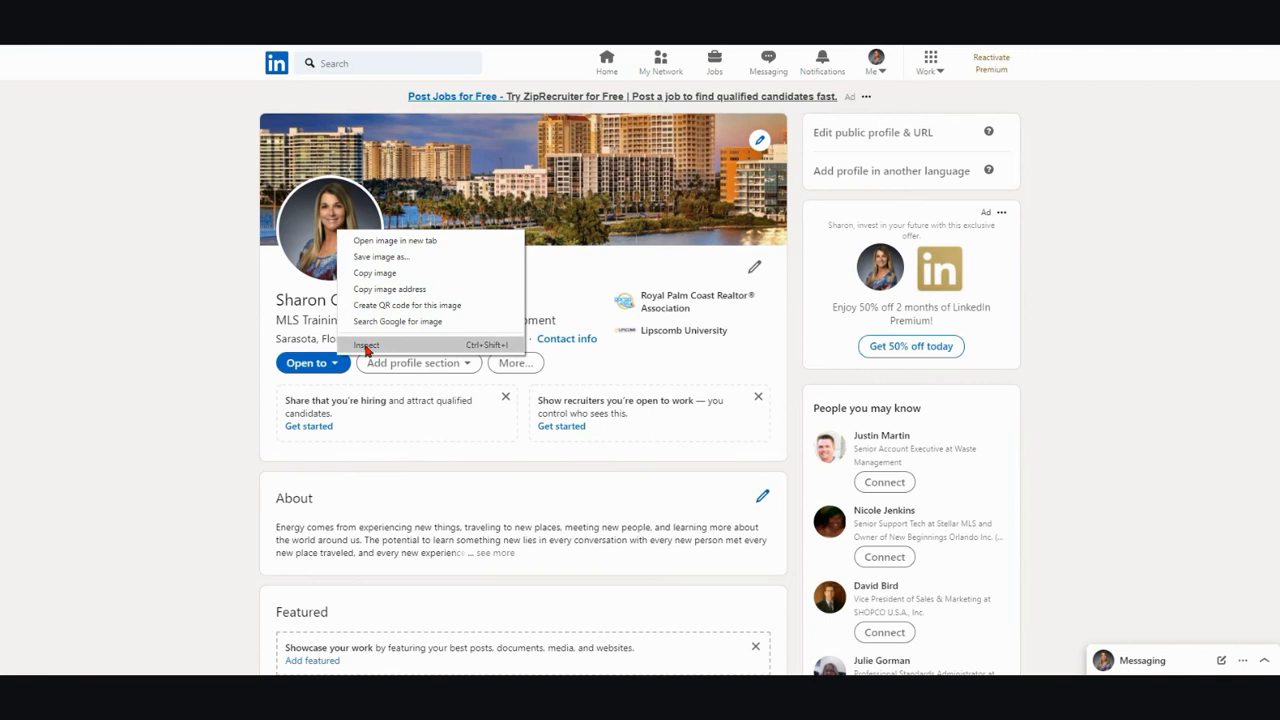
pyautogui.click(357, 289)
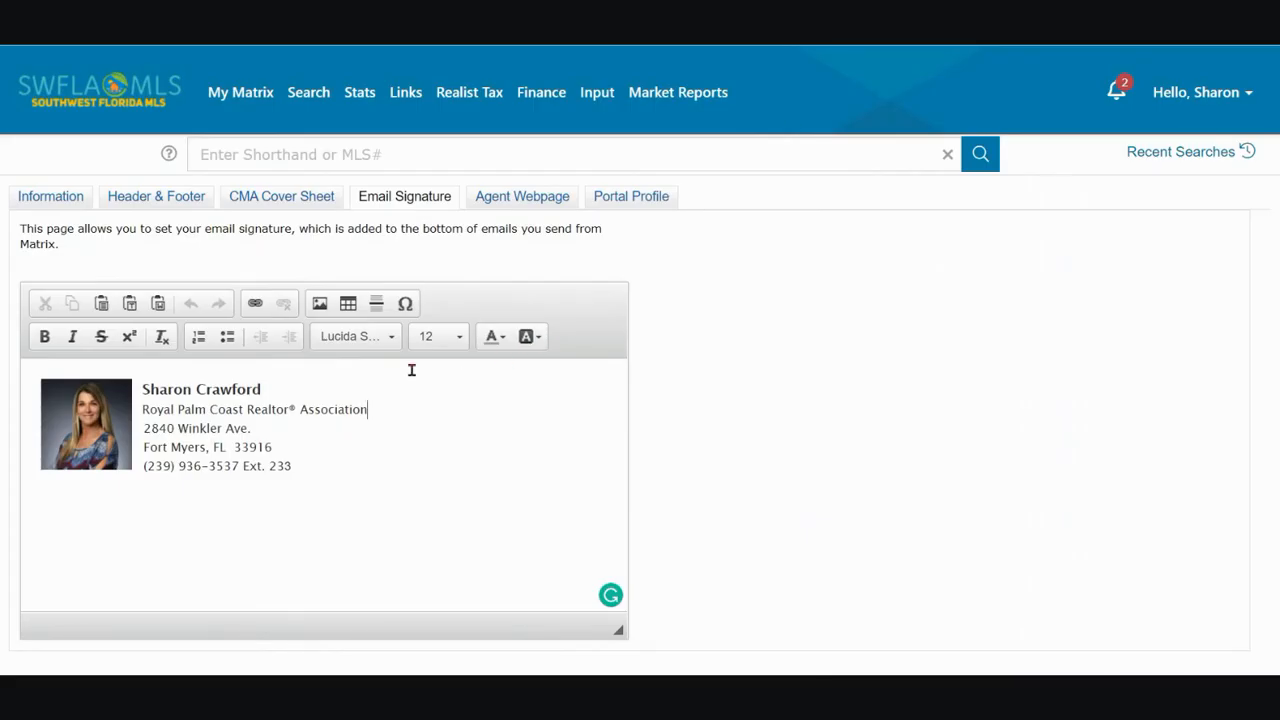
# Replace the signature photo's image URL with the copied LinkedIn photo address and set its width to 90
pyautogui.click(92, 413)
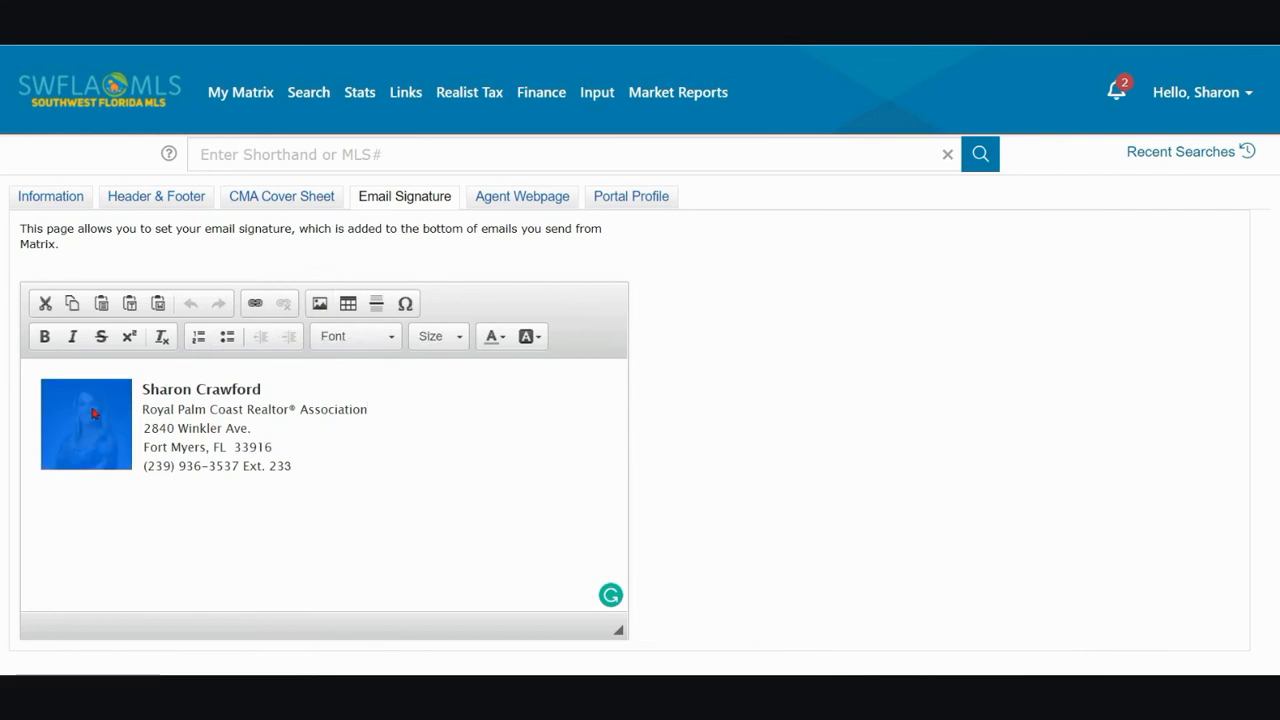
pyautogui.click(319, 304)
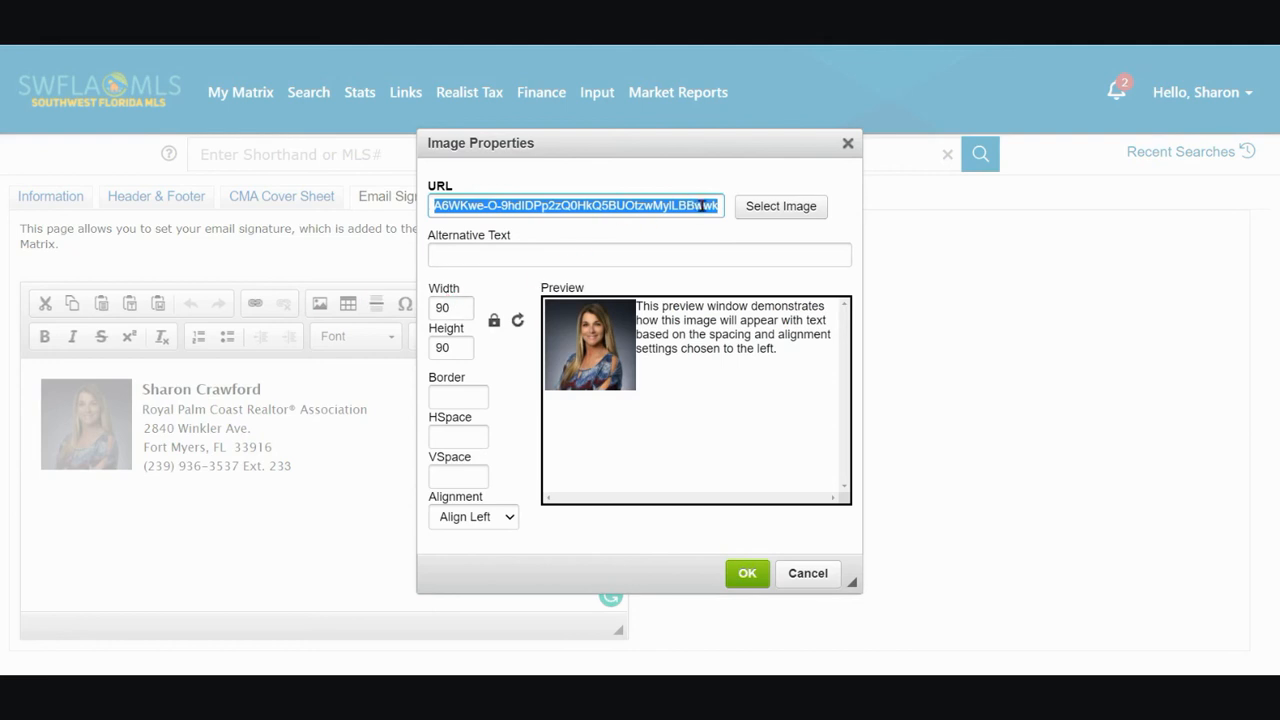
pyautogui.press('BackSpace')
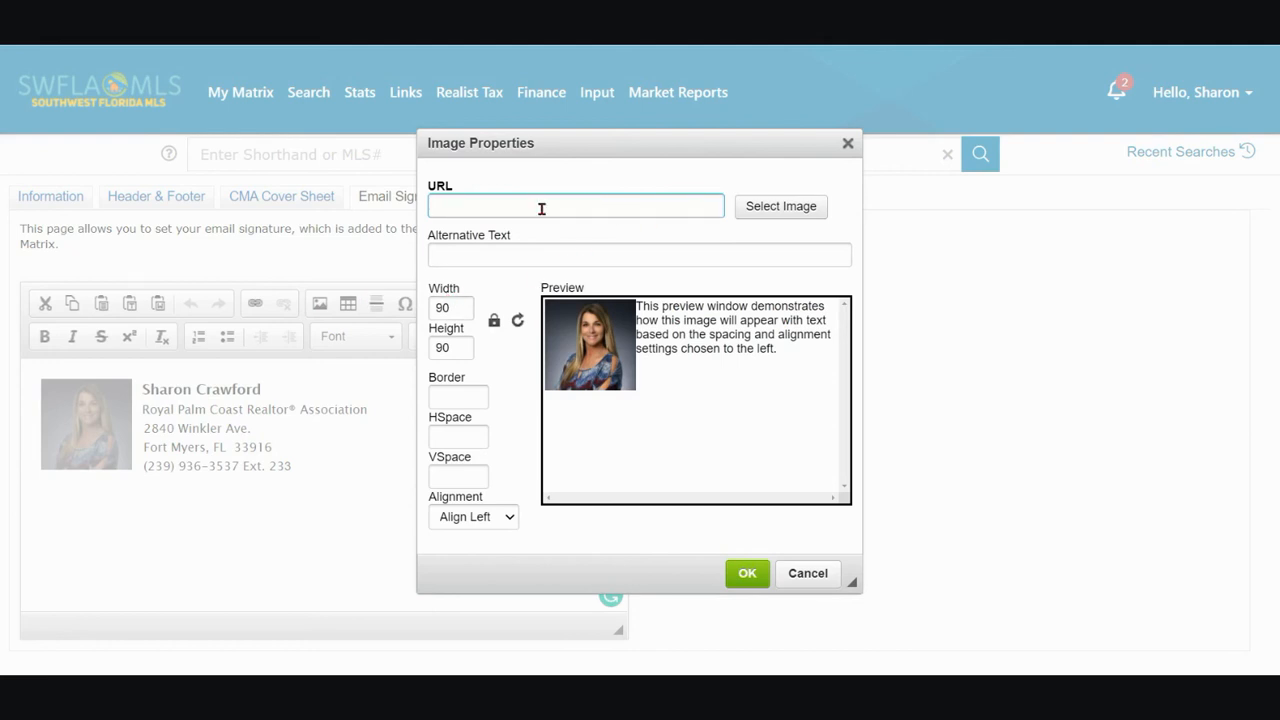
pyautogui.rightClick(448, 207)
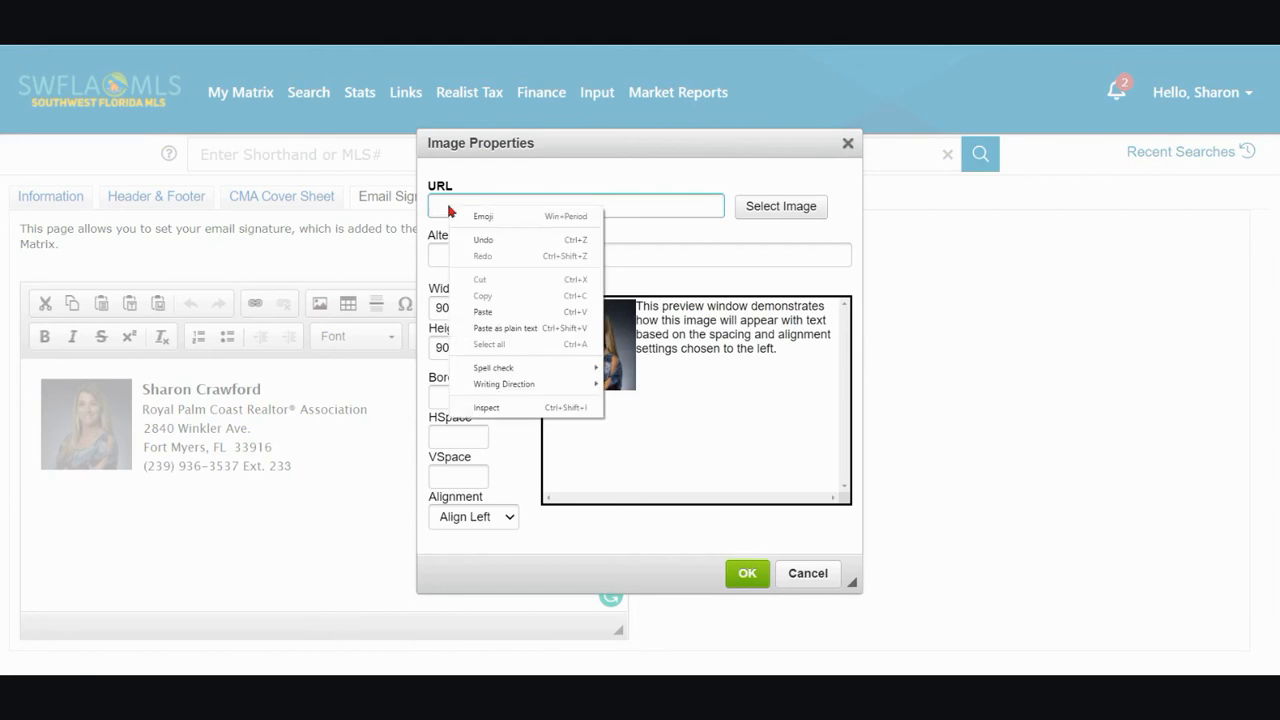
pyautogui.click(485, 313)
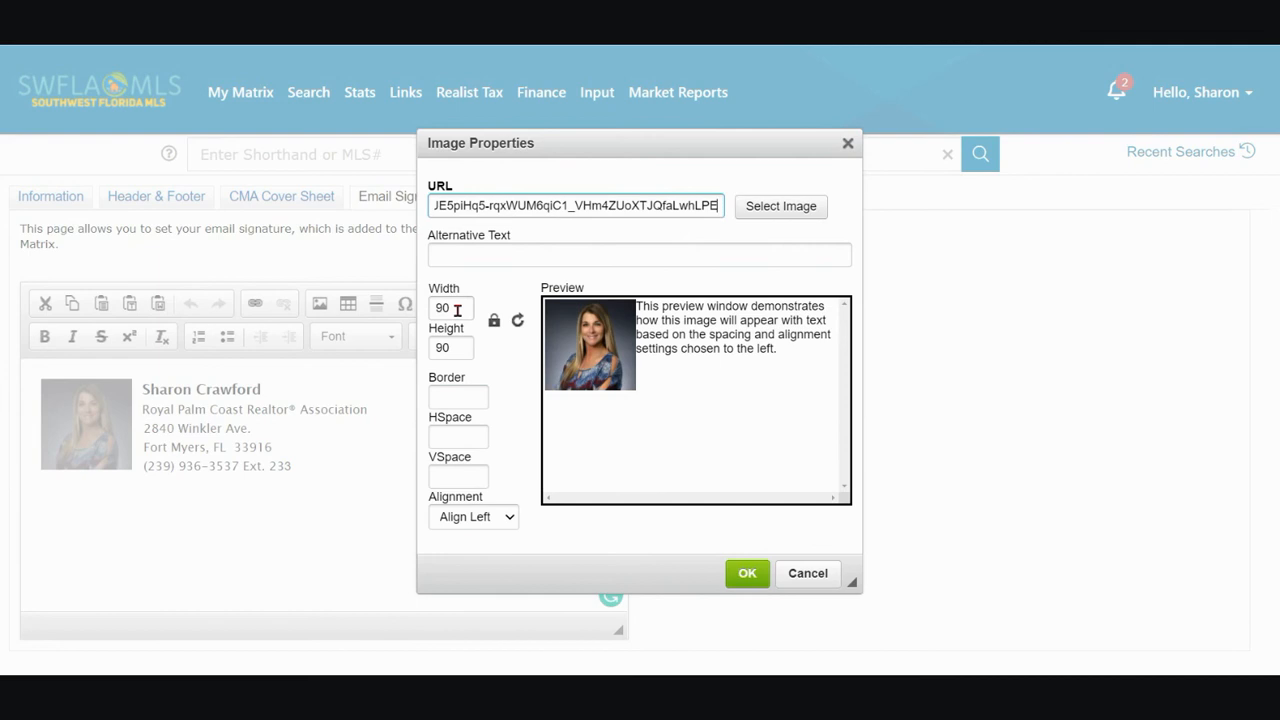
pyautogui.moveTo(456, 311); pyautogui.dragTo(430, 316)
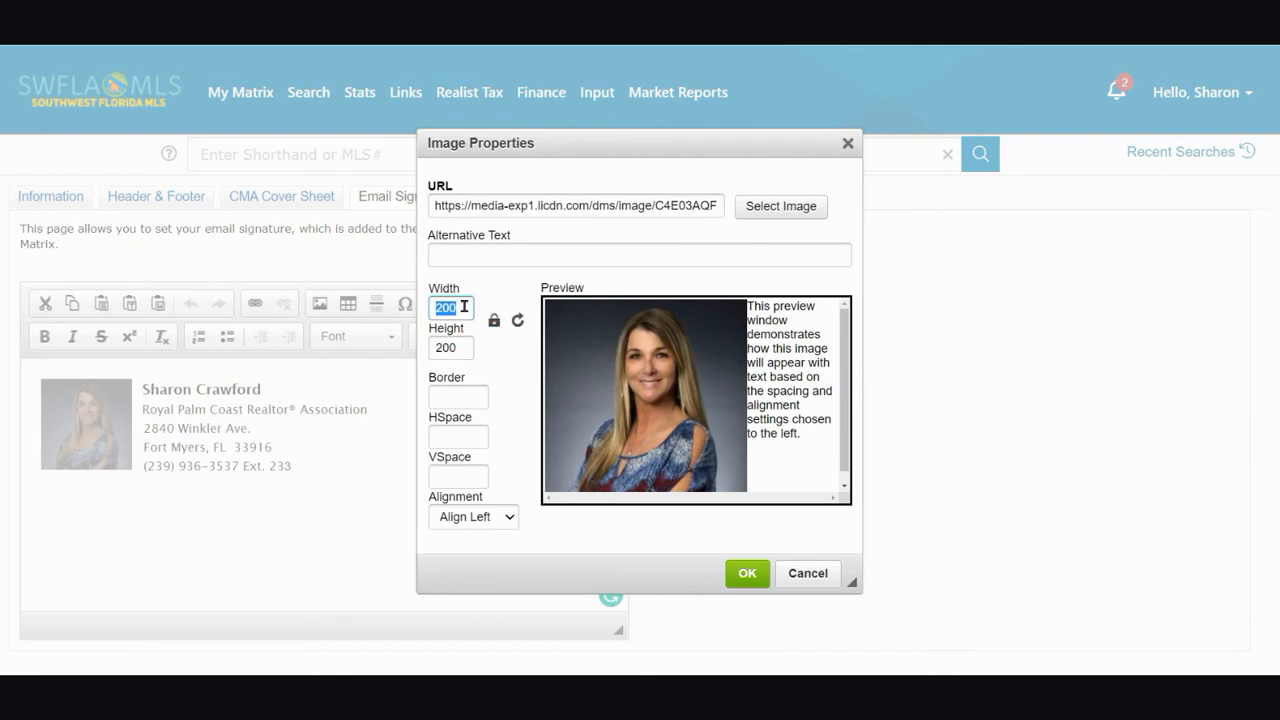
pyautogui.write('90')
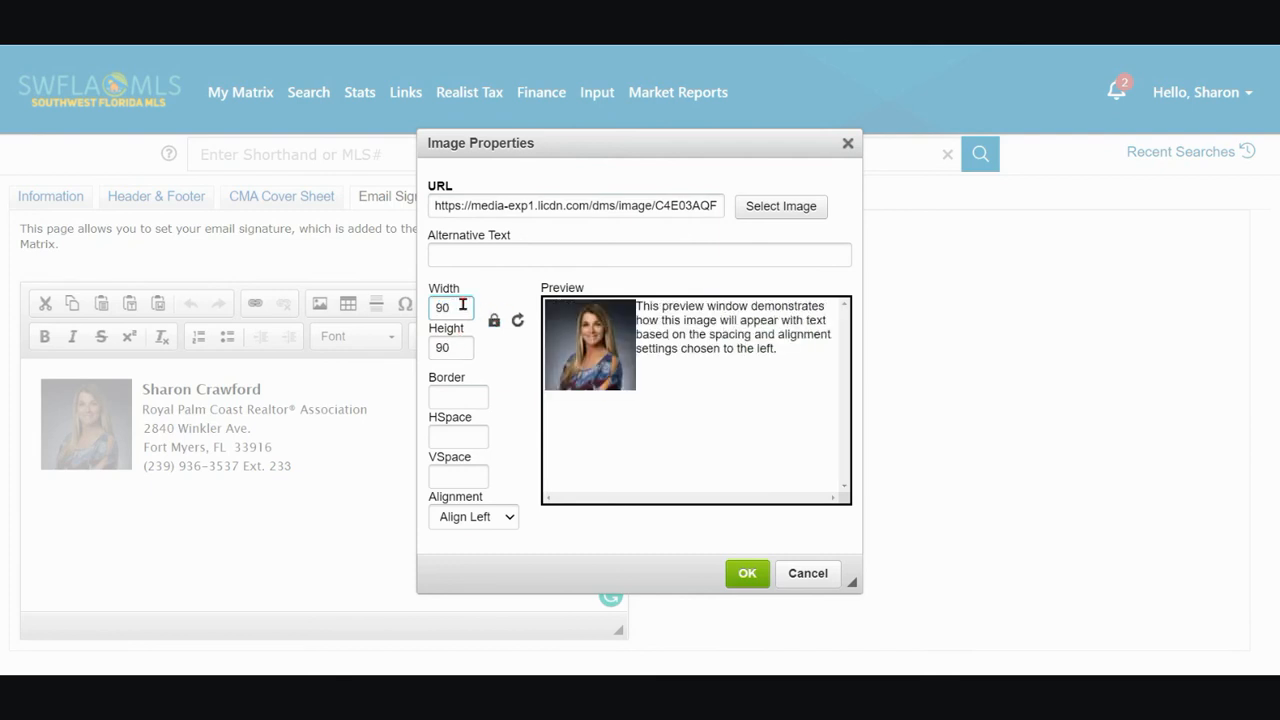
pyautogui.click(748, 575)
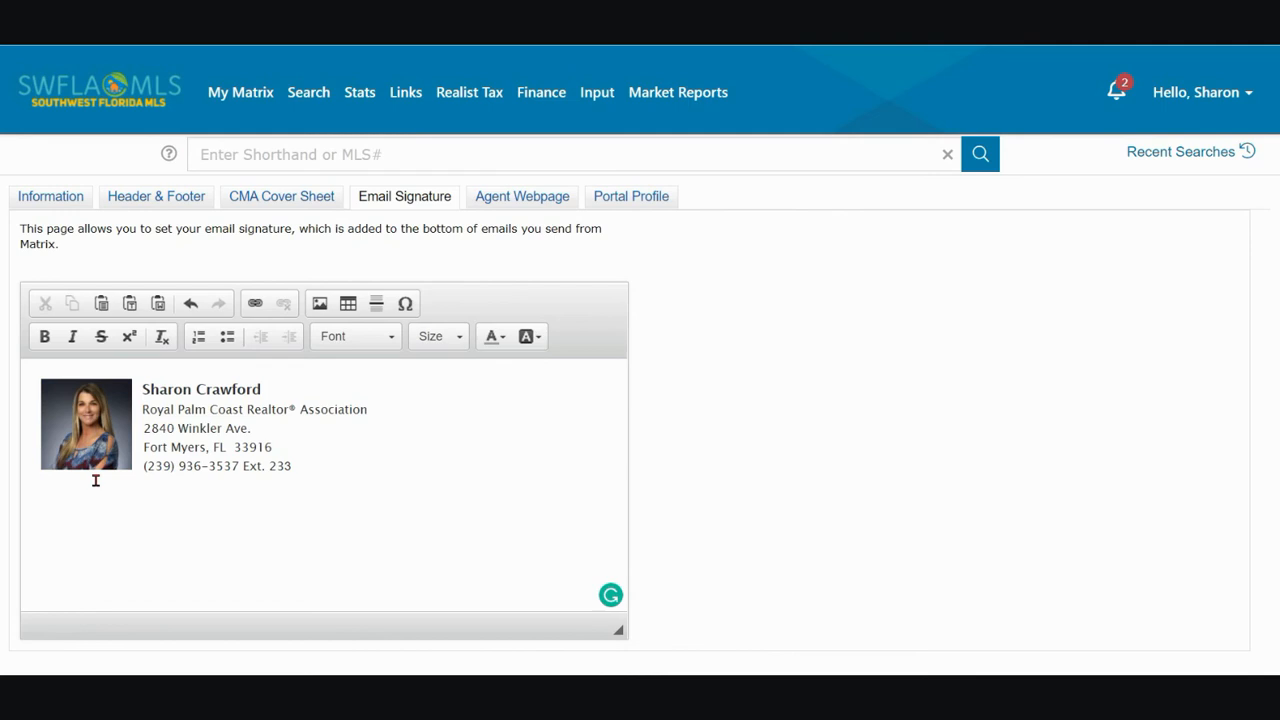
# Check the signature photo's width and height in its image properties and return to the signature editor
pyautogui.click(83, 418)
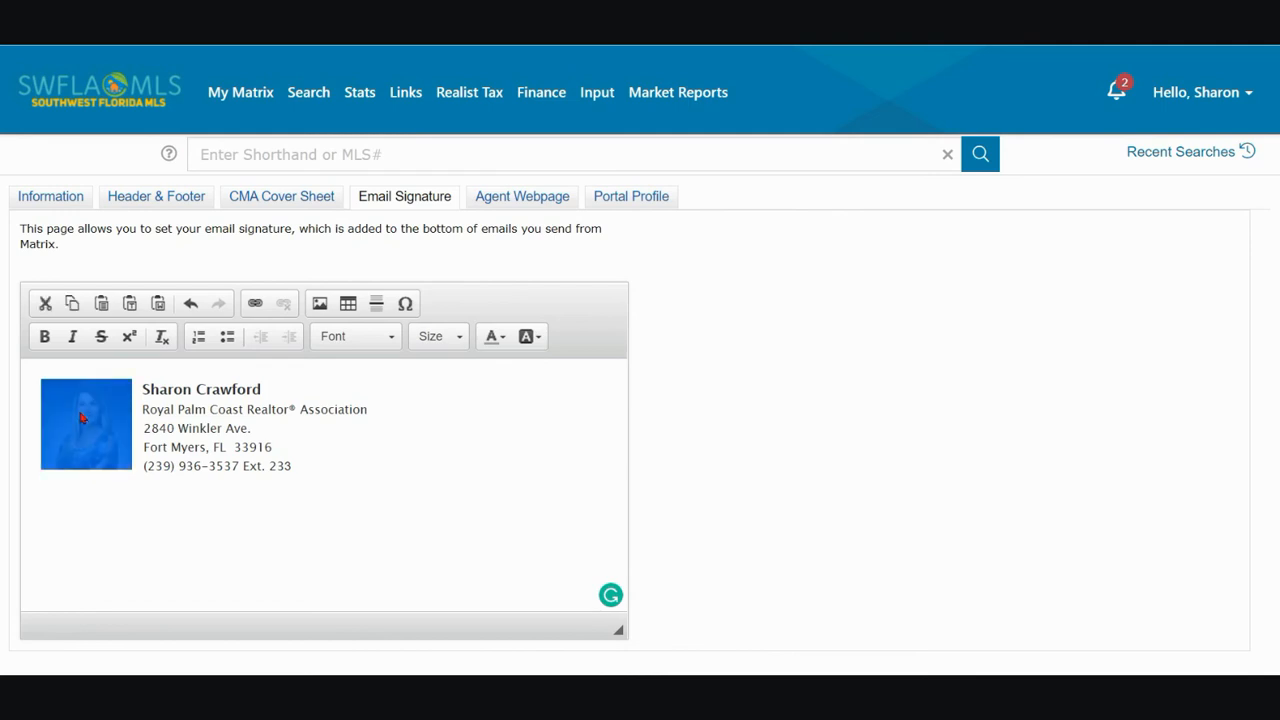
pyautogui.click(320, 306)
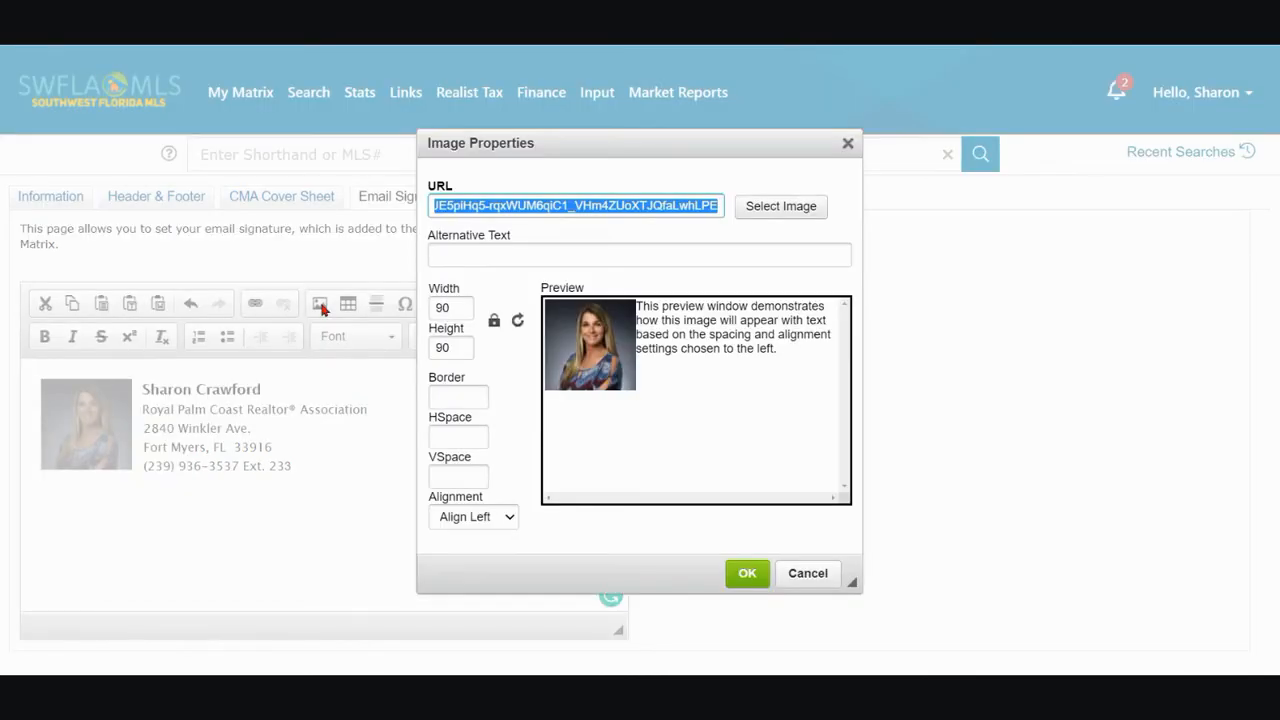
pyautogui.doubleClick(443, 308)
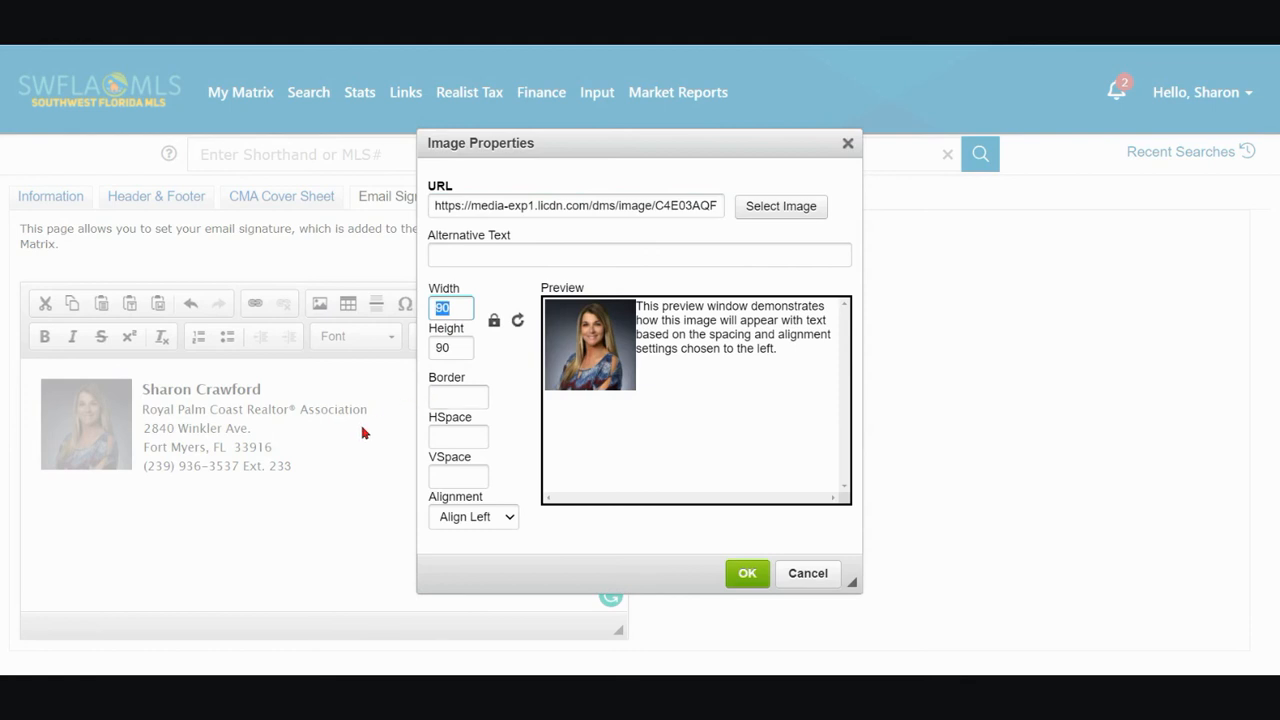
pyautogui.click(747, 574)
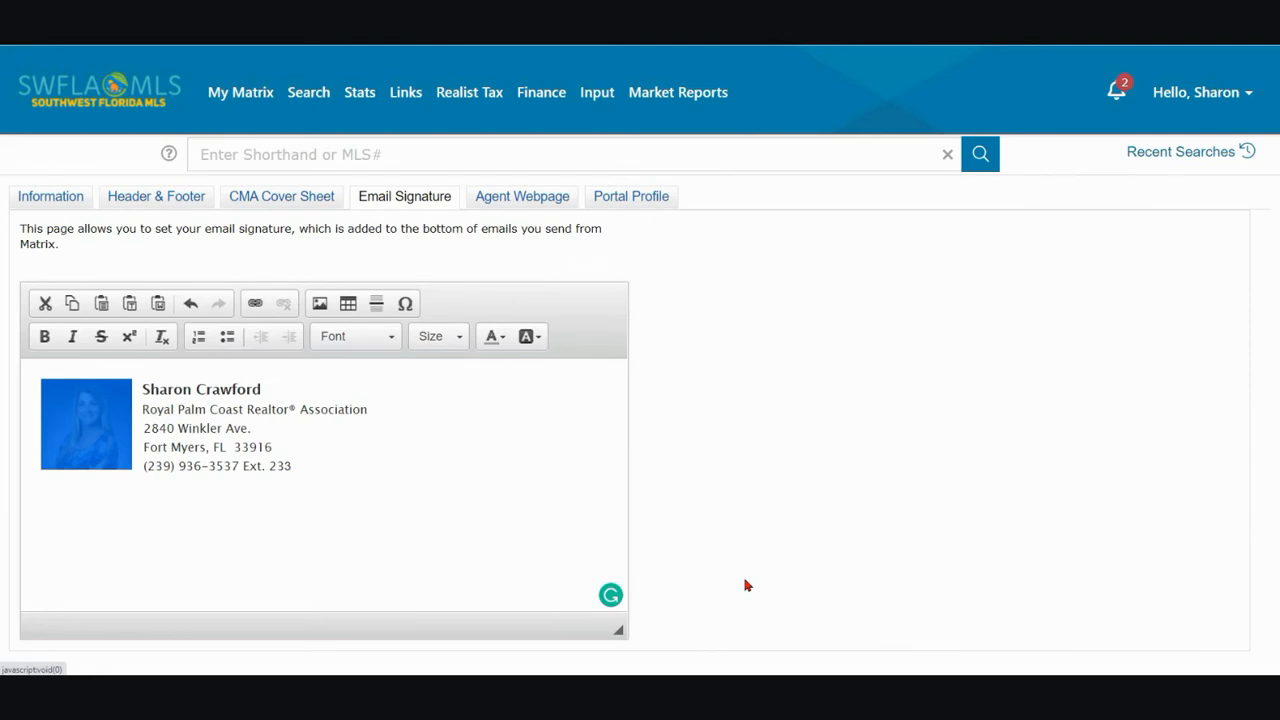
pyautogui.click(389, 540)
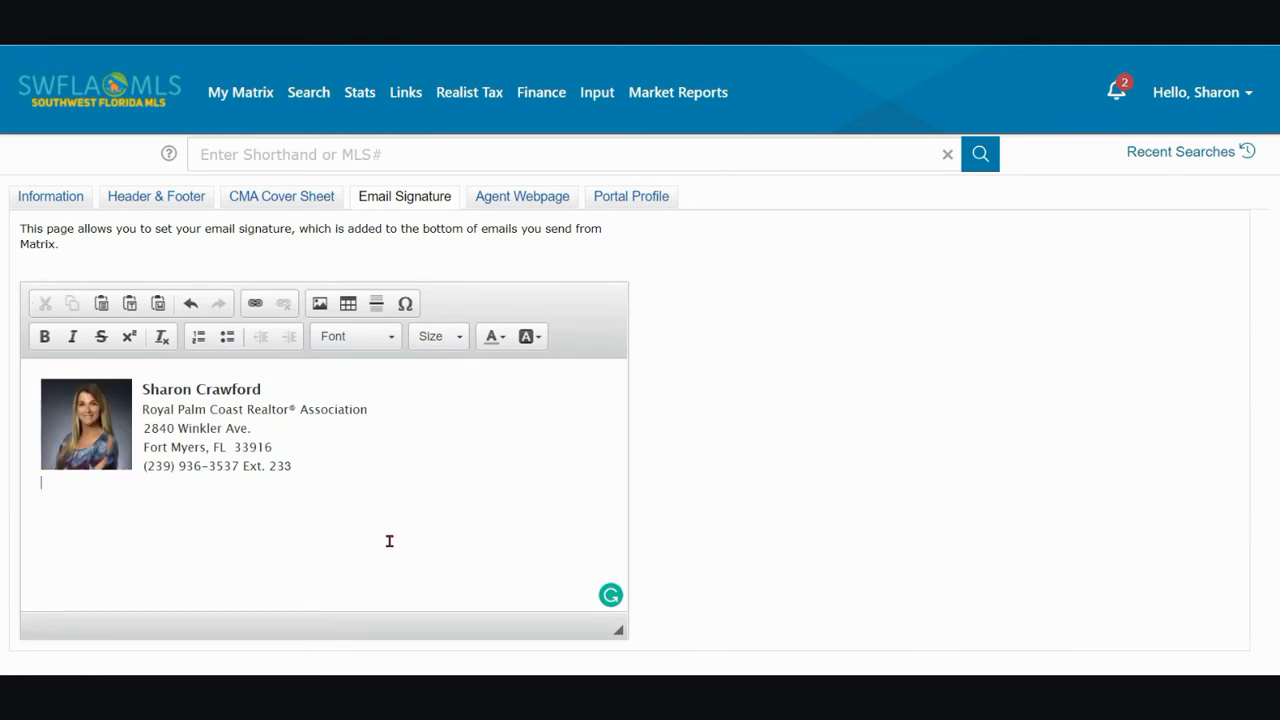
# Leave the email signature without saving and open the photo editor from the Portal Profile's Photo section
pyautogui.click(638, 204)
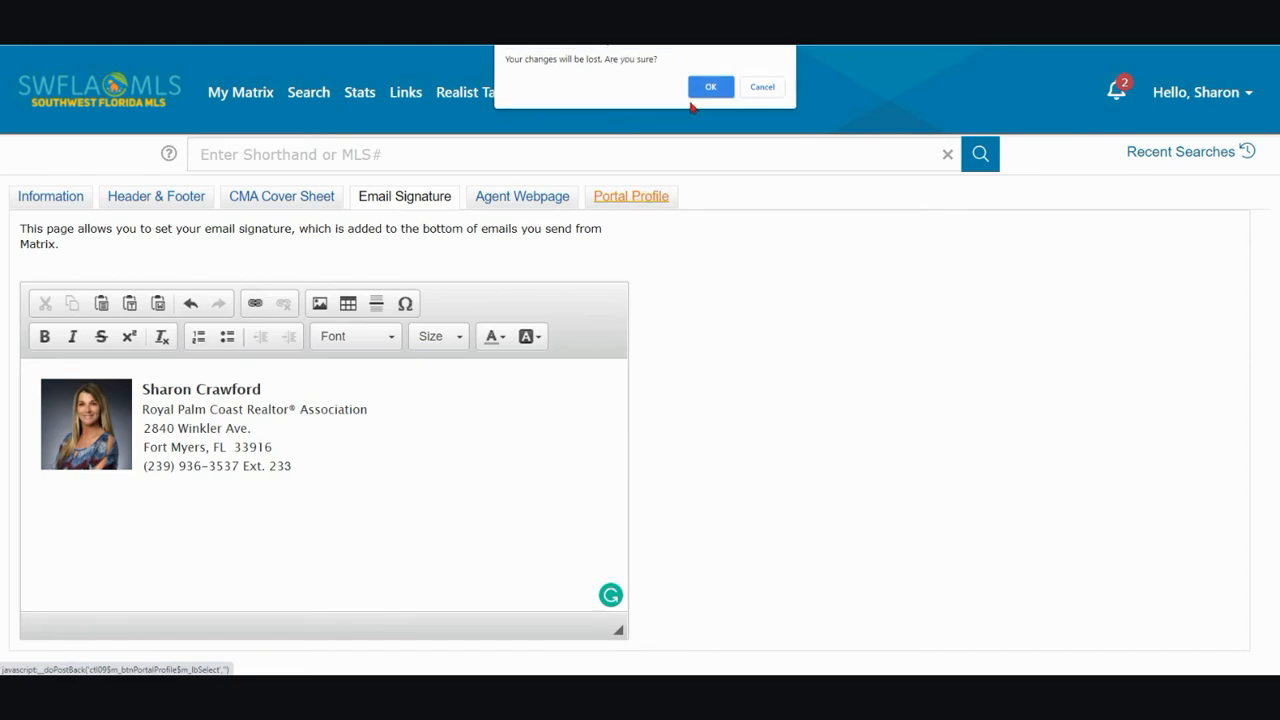
pyautogui.press('Return')
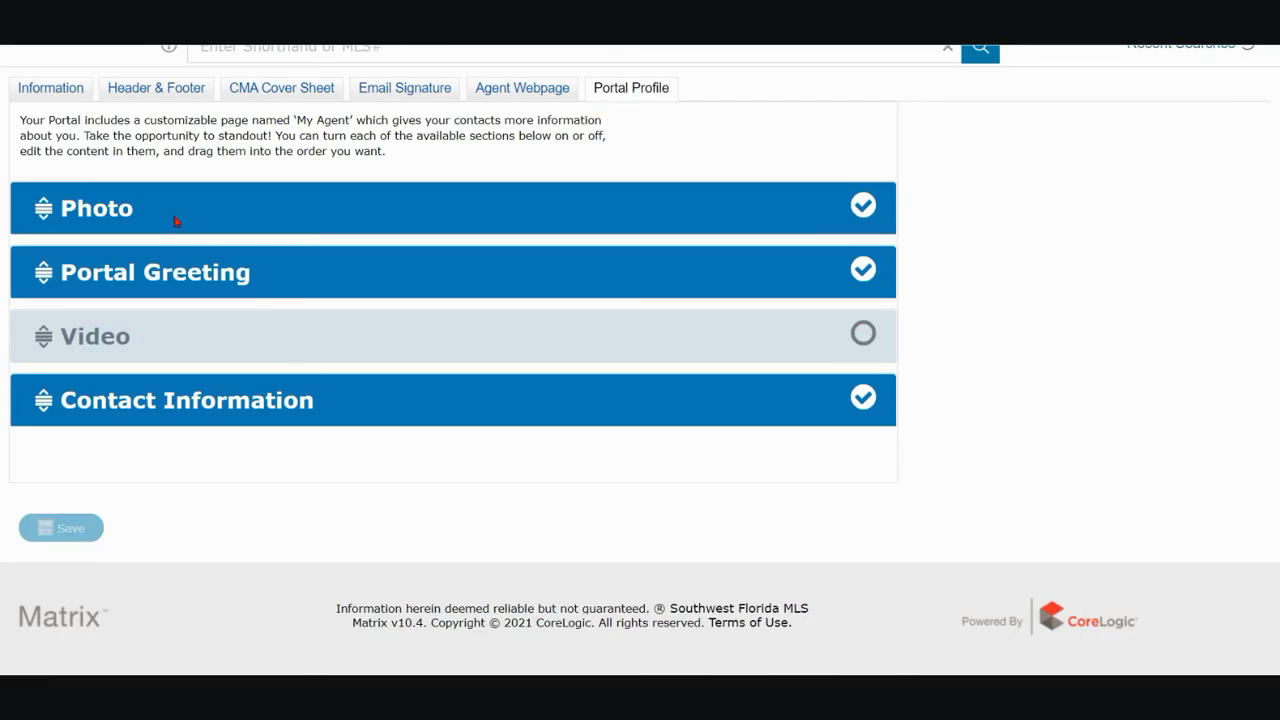
pyautogui.click(95, 226)
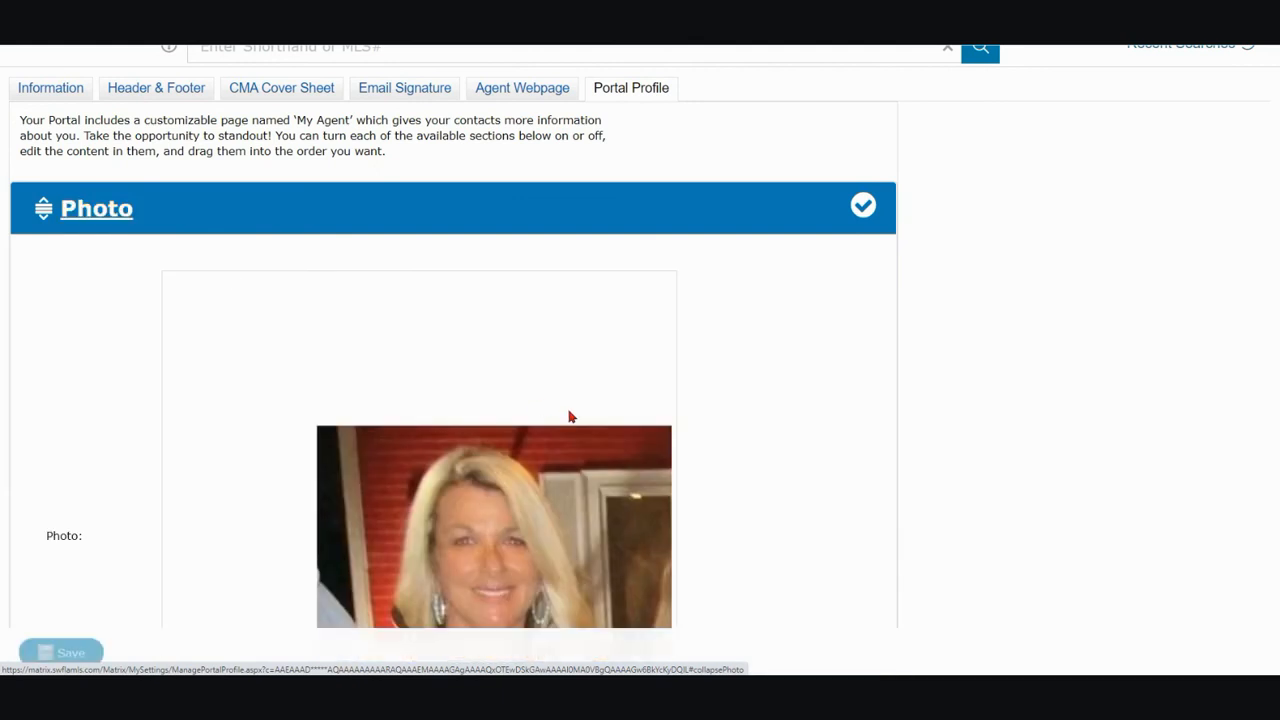
pyautogui.scroll(-2, 571, 416)
pyautogui.scroll(-1, 571, 416)
pyautogui.click(414, 523)
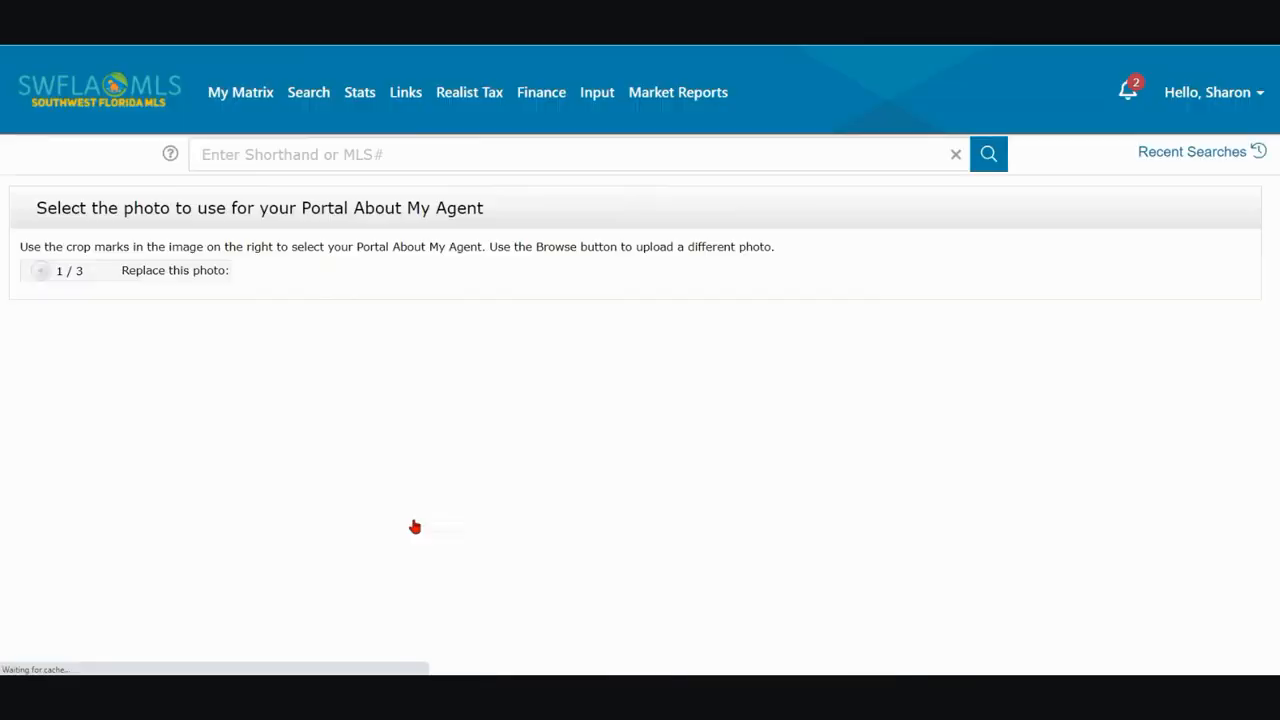
# Browse for a replacement picture, cancel the selection, and save the existing Portal About My Agent photo
pyautogui.click(483, 275)
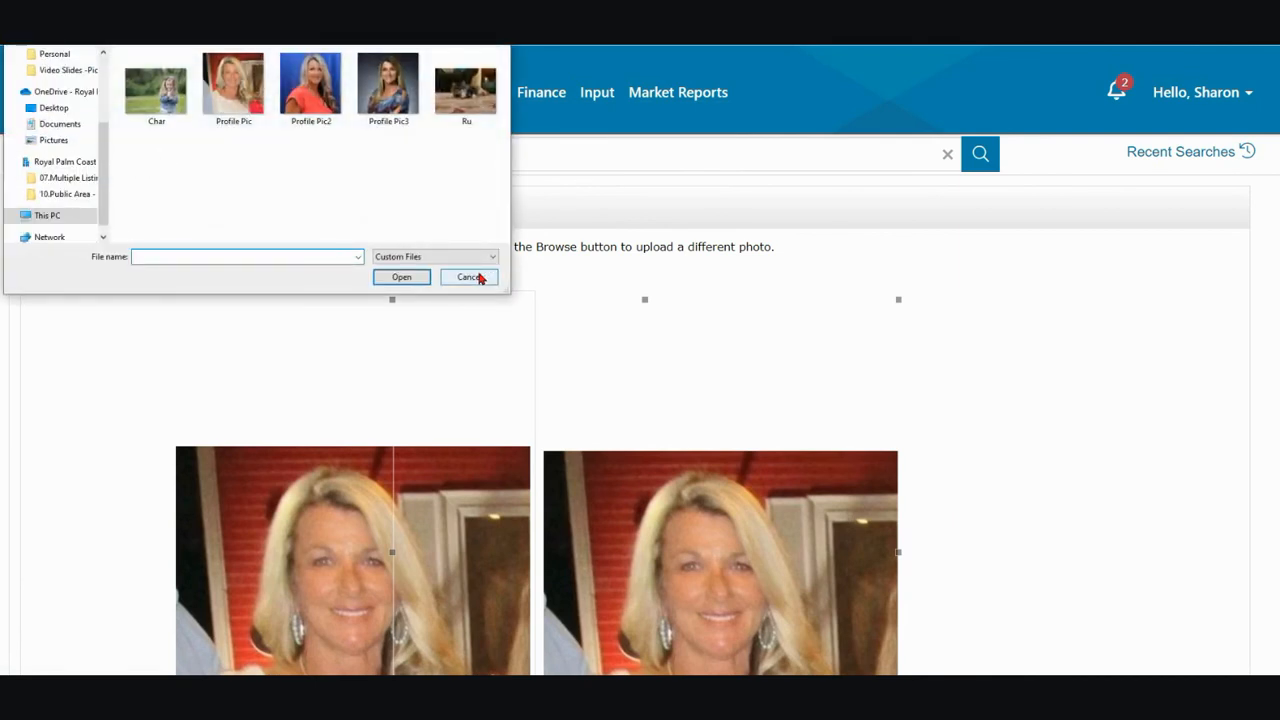
pyautogui.click(480, 279)
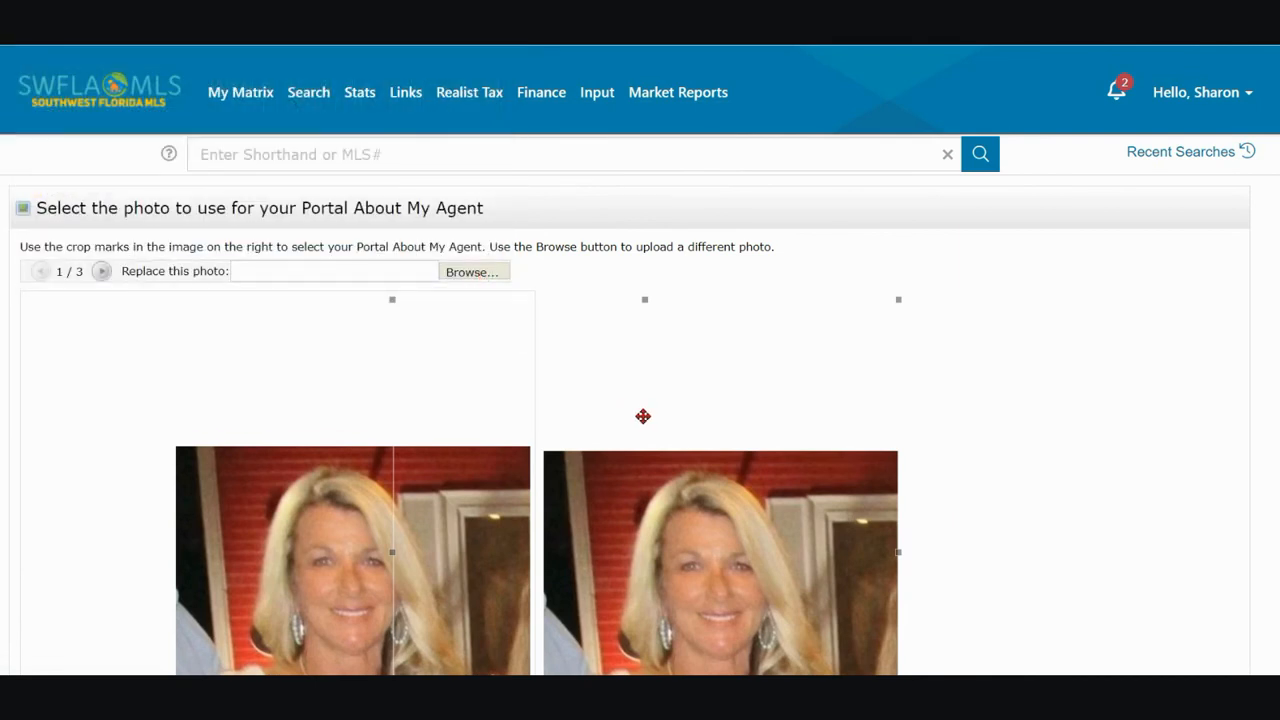
pyautogui.scroll(-3, 642, 412)
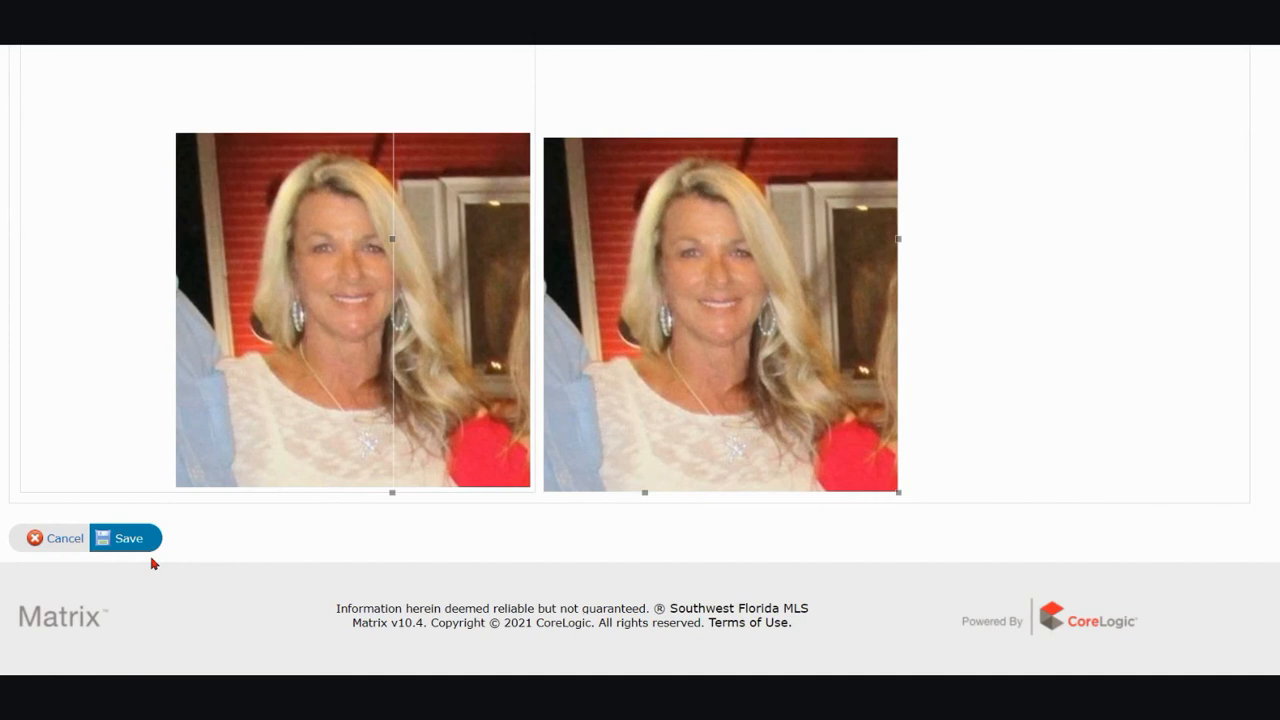
pyautogui.click(128, 539)
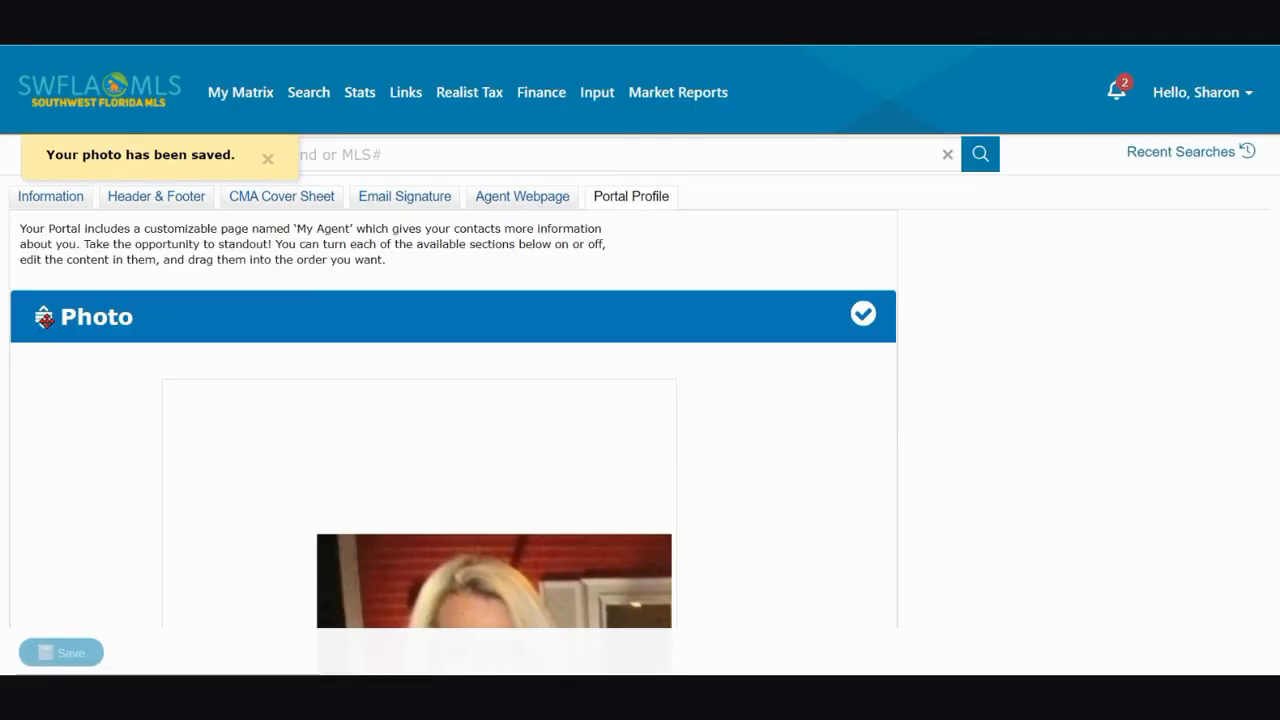
pyautogui.click(94, 326)
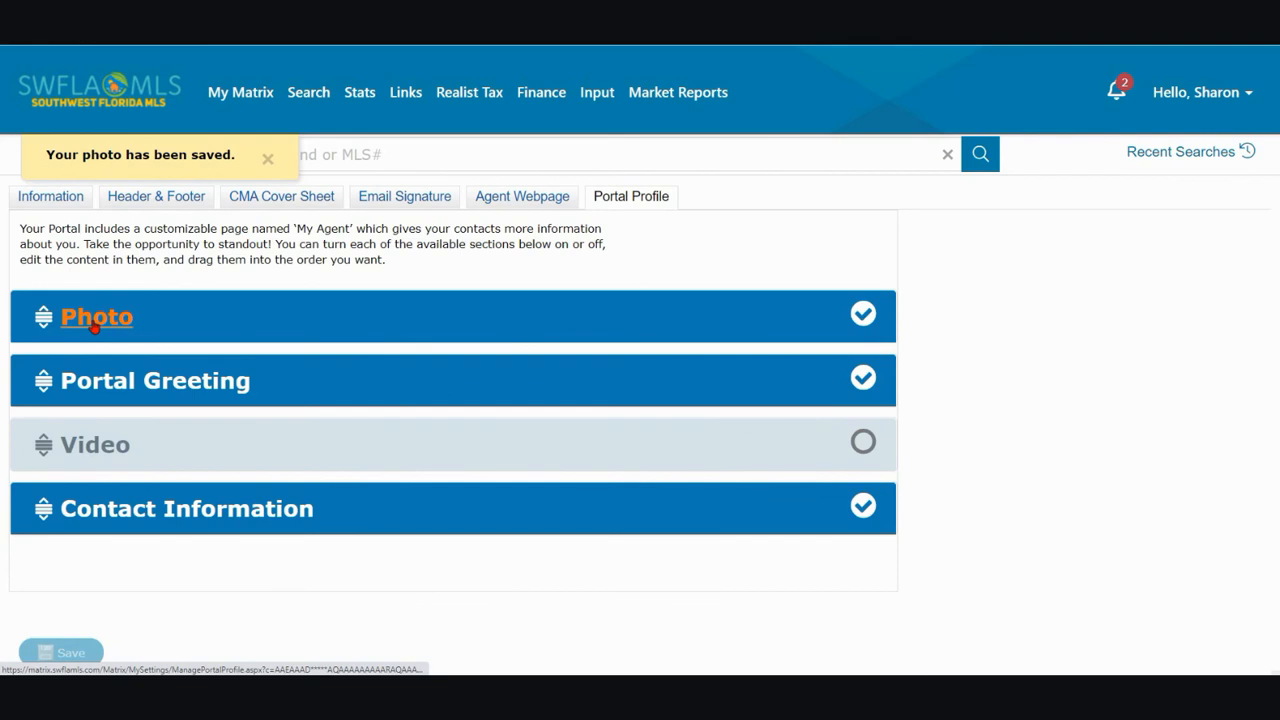
# Expand the Portal Greeting section and review its title and welcome text
pyautogui.click(103, 390)
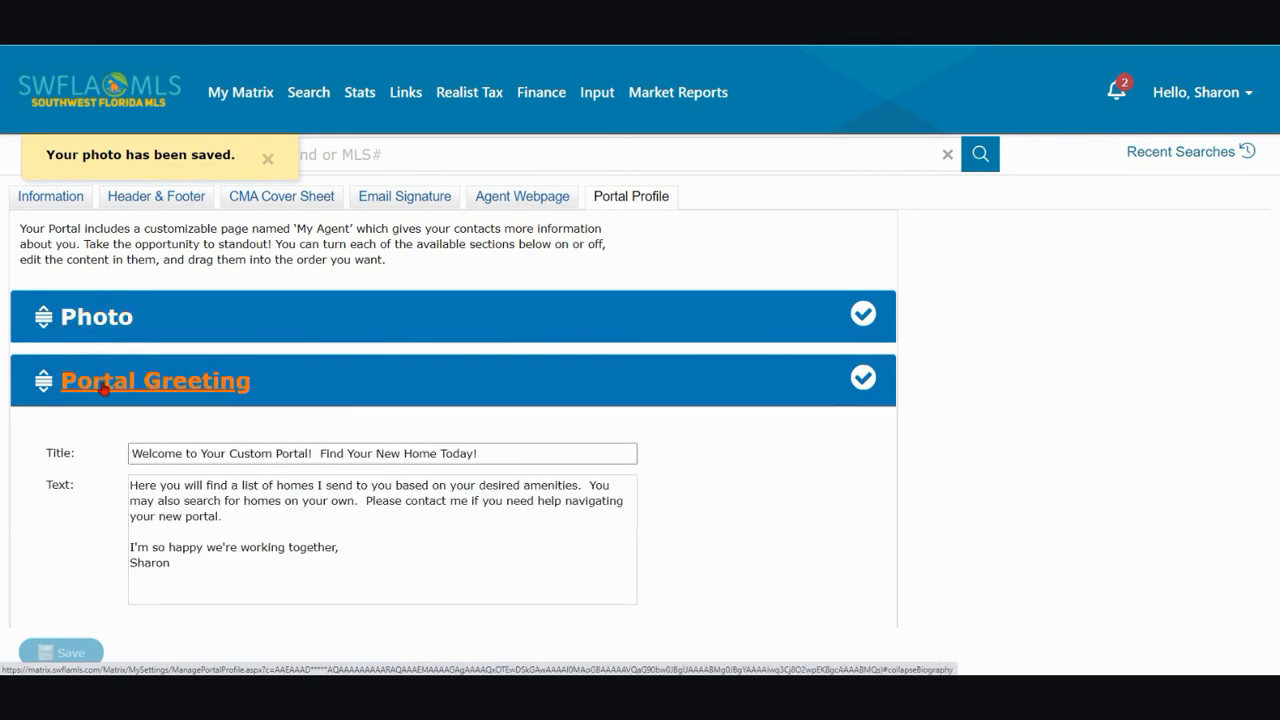
pyautogui.scroll(-1, 592, 495)
pyautogui.scroll(-1, 592, 495)
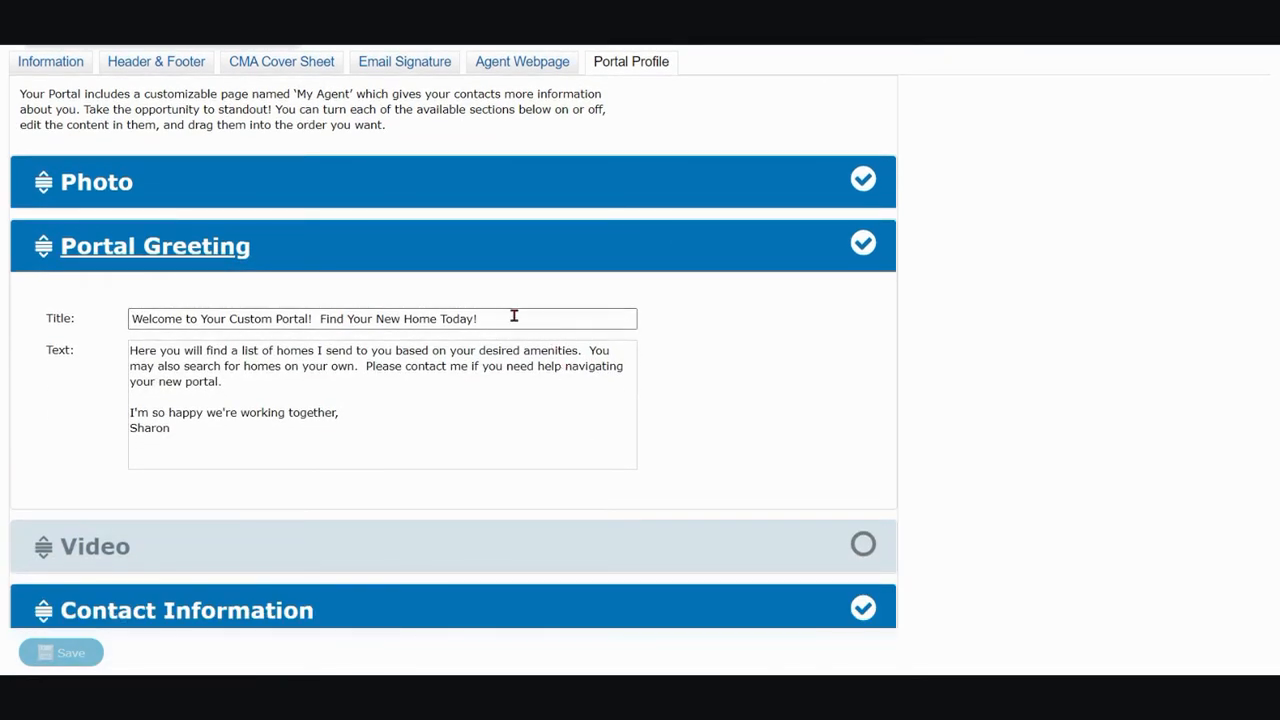
pyautogui.moveTo(517, 315); pyautogui.dragTo(124, 318)
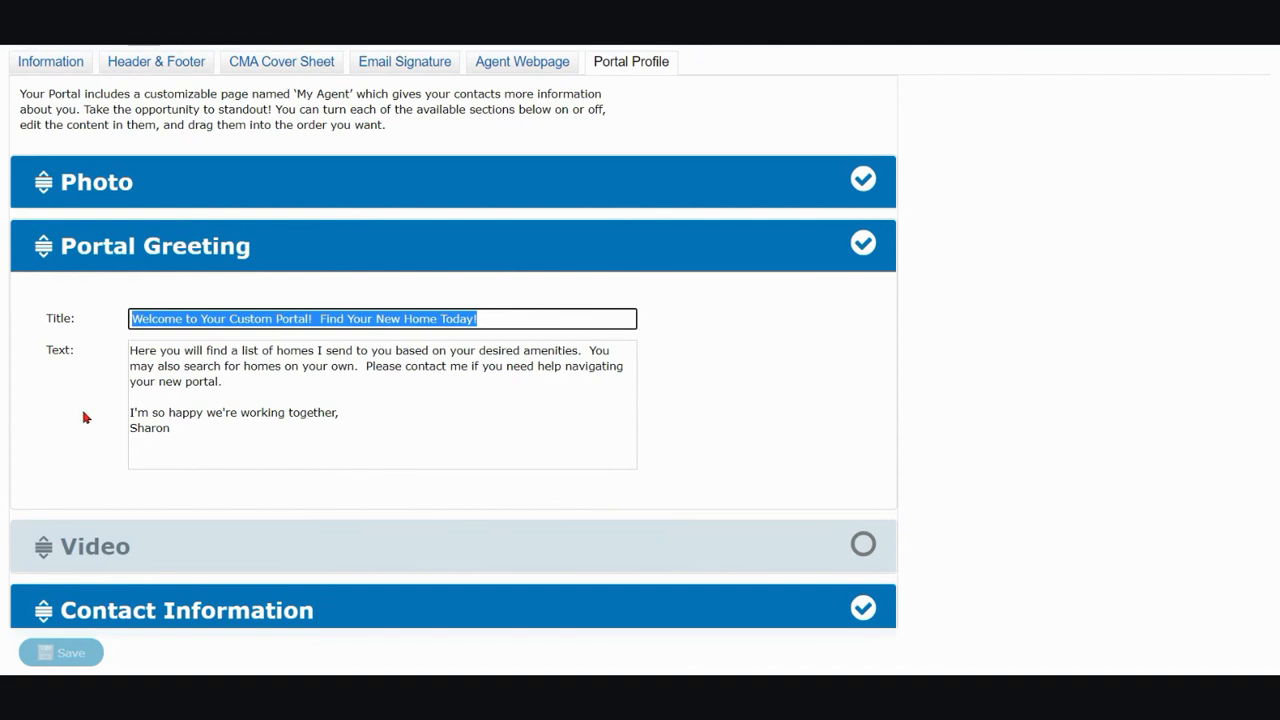
pyautogui.moveTo(198, 438); pyautogui.dragTo(123, 352)
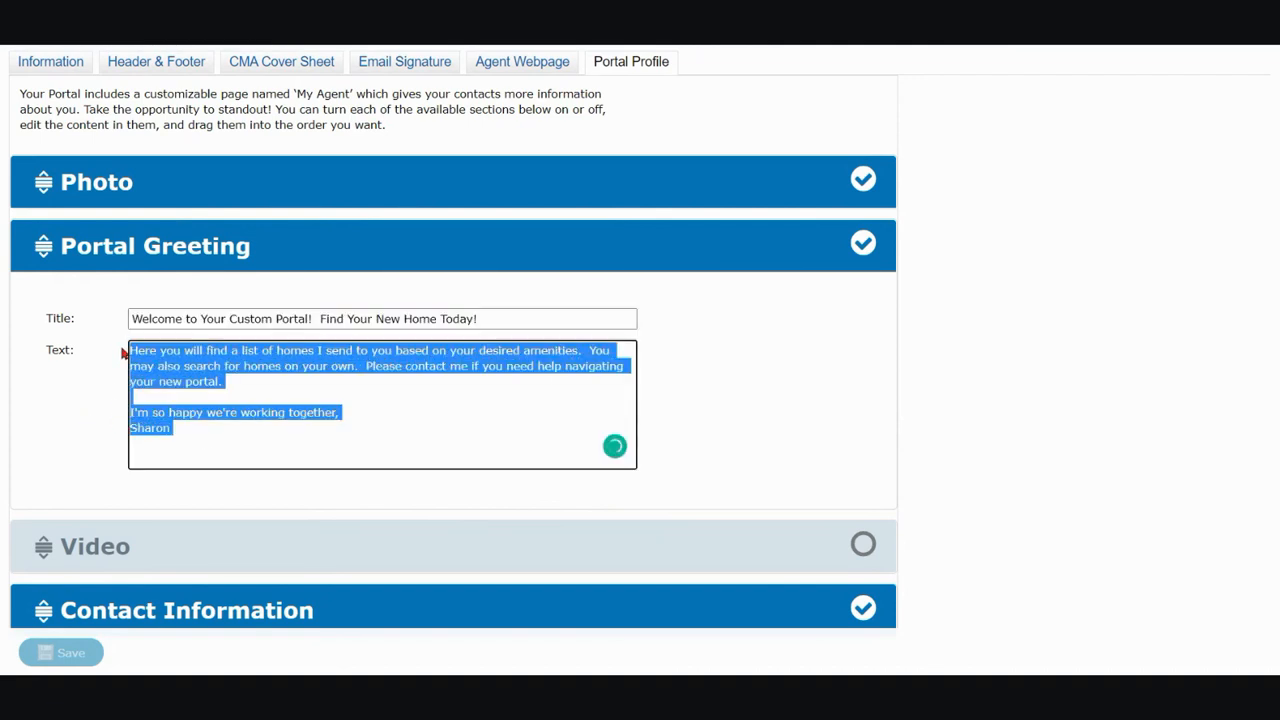
pyautogui.click(432, 450)
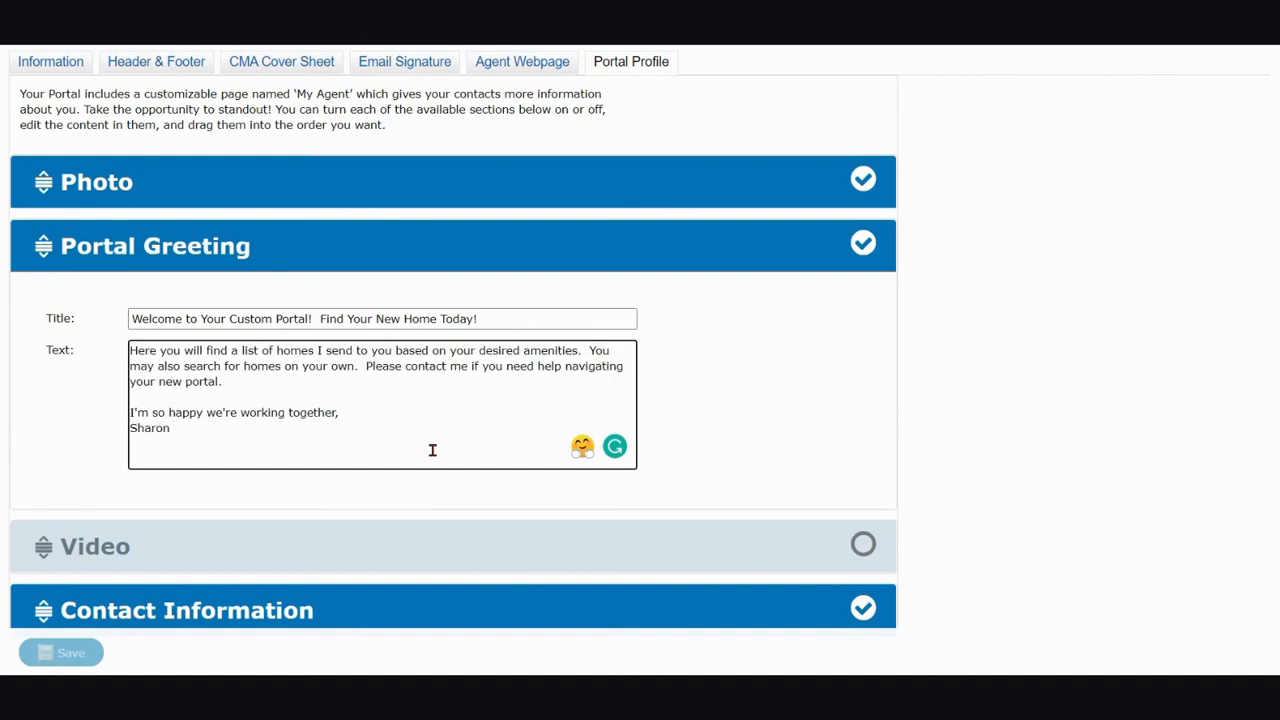
# Expand the Video section and examine its Section Title and YouTube URL fields
pyautogui.click(90, 550)
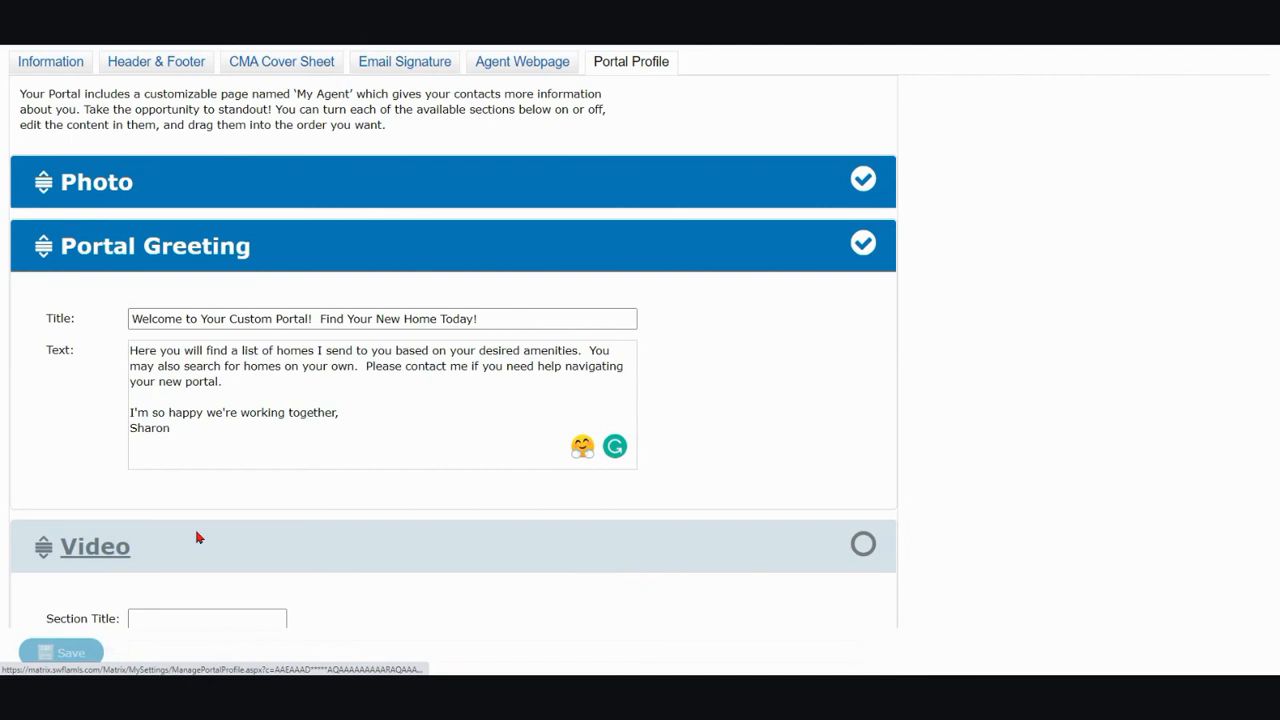
pyautogui.scroll(-2, 210, 535)
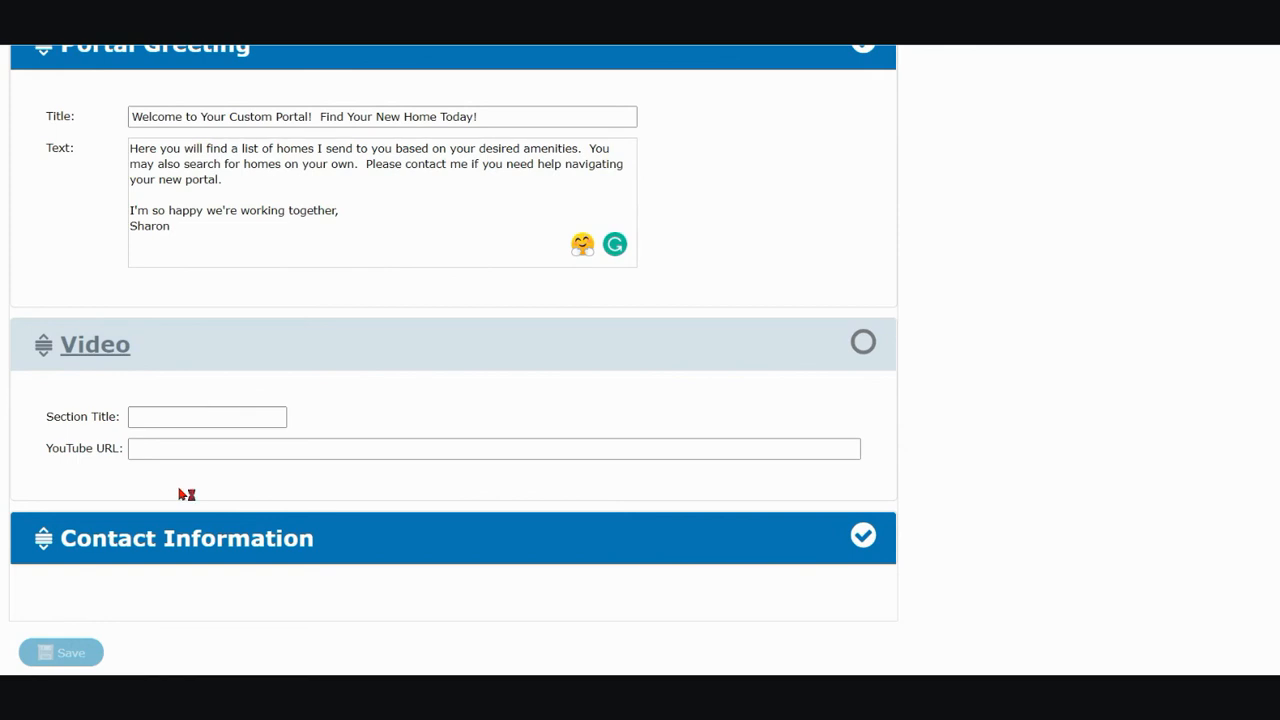
pyautogui.click(146, 448)
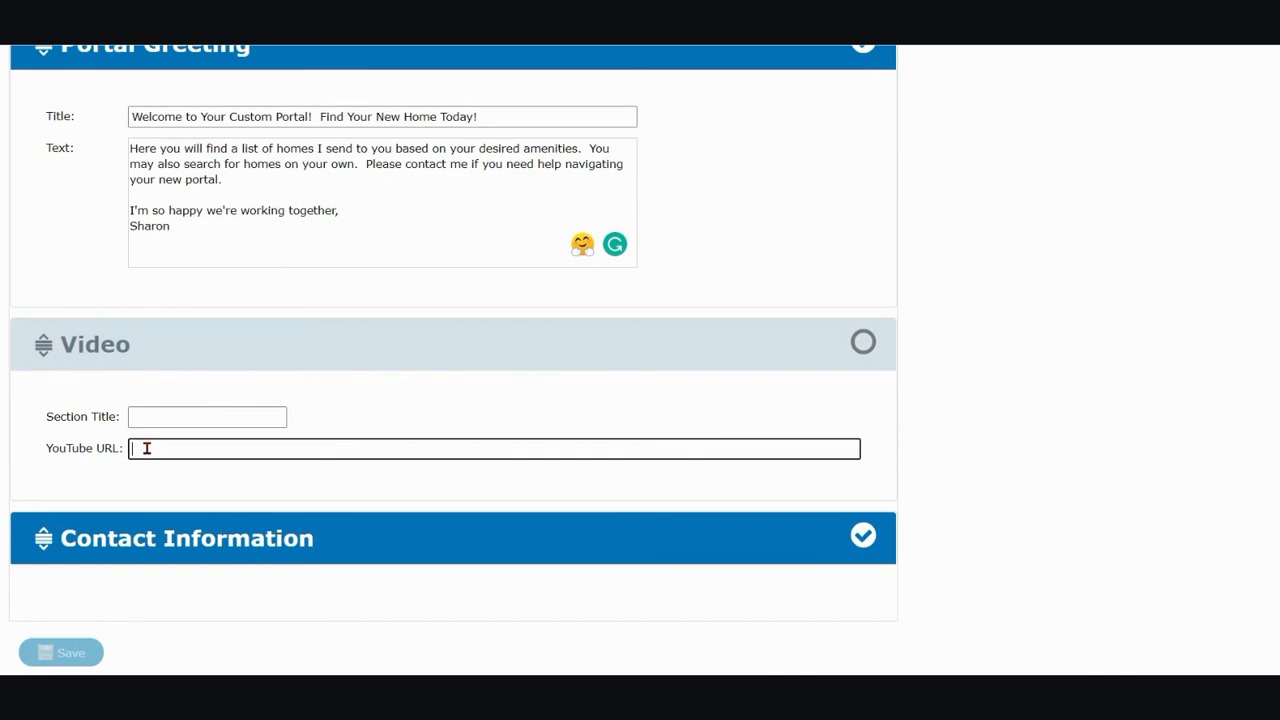
# Review the Contact Information section, including the choices for its first content line, and save the portal profile
pyautogui.scroll(-2, 180, 449)
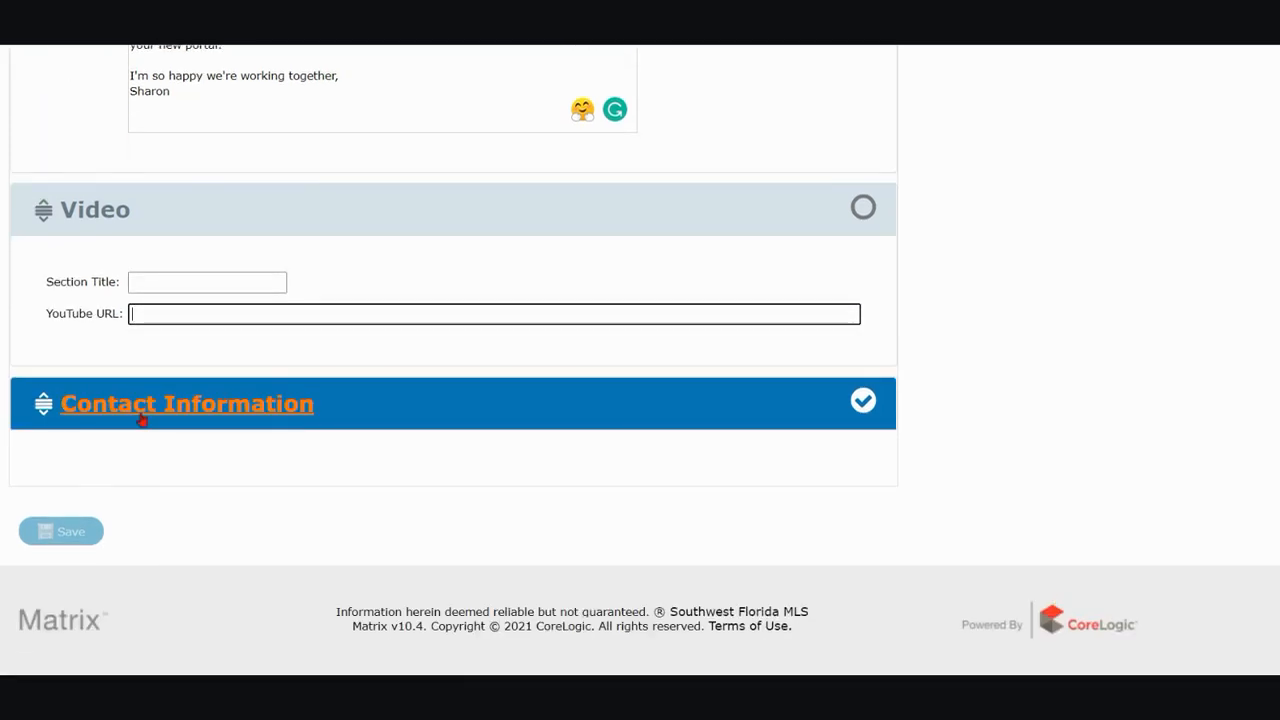
pyautogui.click(143, 418)
pyautogui.scroll(-3, 535, 566)
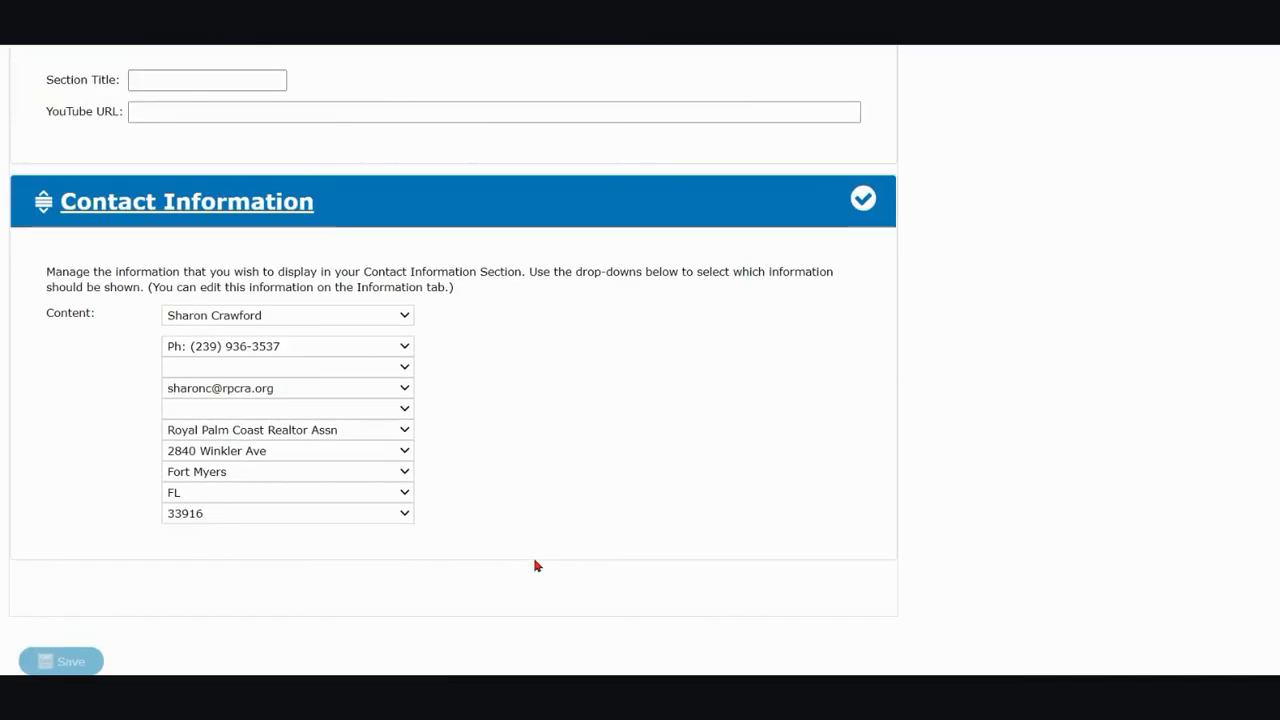
pyautogui.click(331, 321)
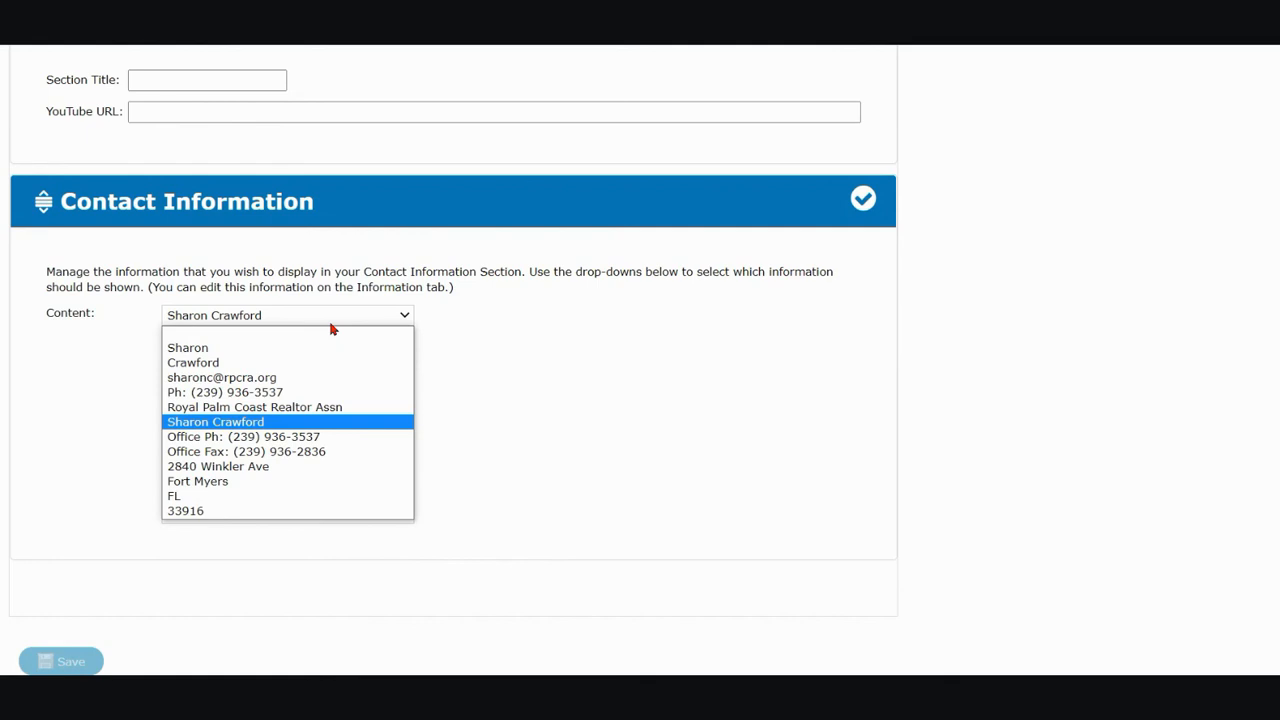
pyautogui.click(331, 325)
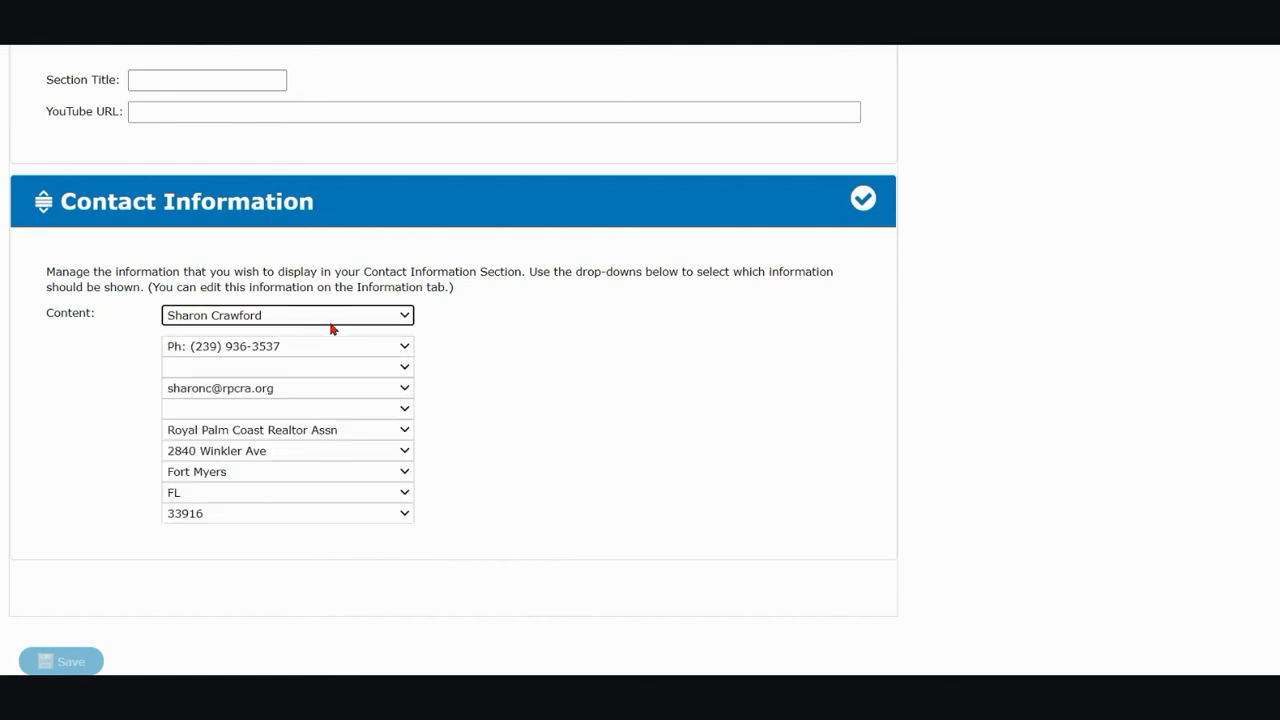
pyautogui.scroll(-2, 174, 586)
pyautogui.click(73, 535)
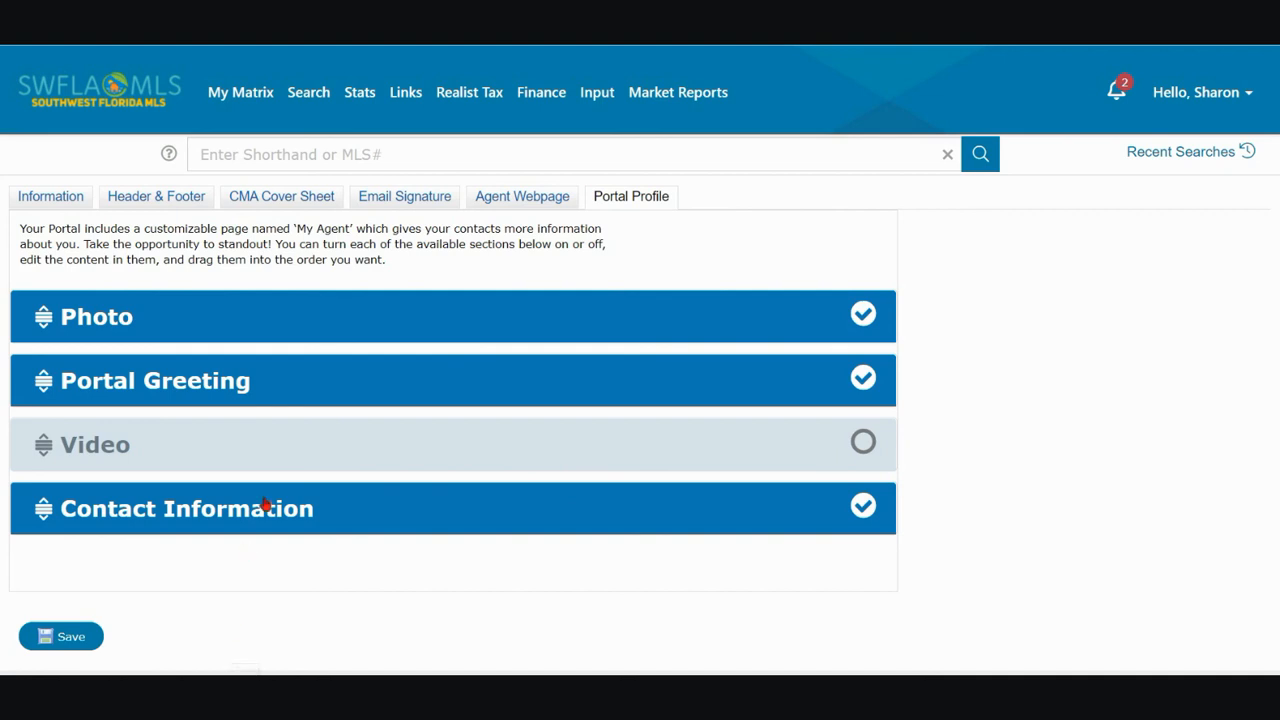
# Open the buyer contact's details from the contacts list and launch that contact's portal
pyautogui.moveTo(249, 100)
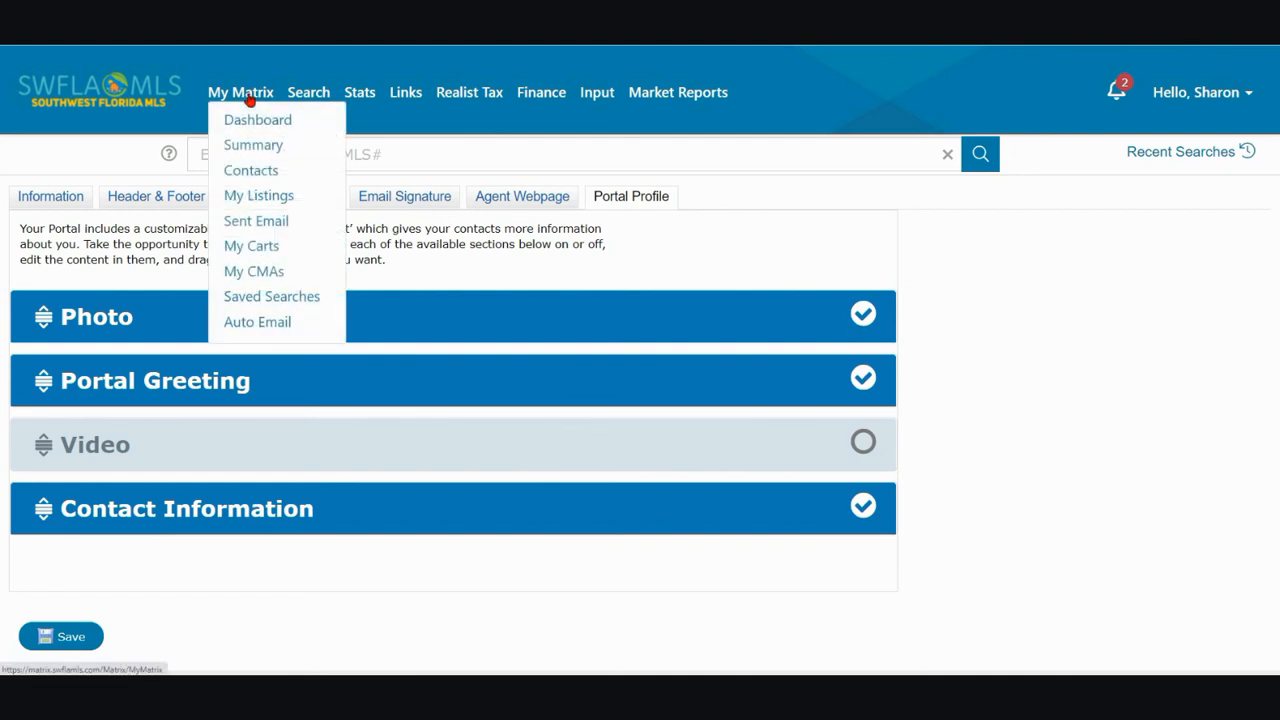
pyautogui.click(249, 172)
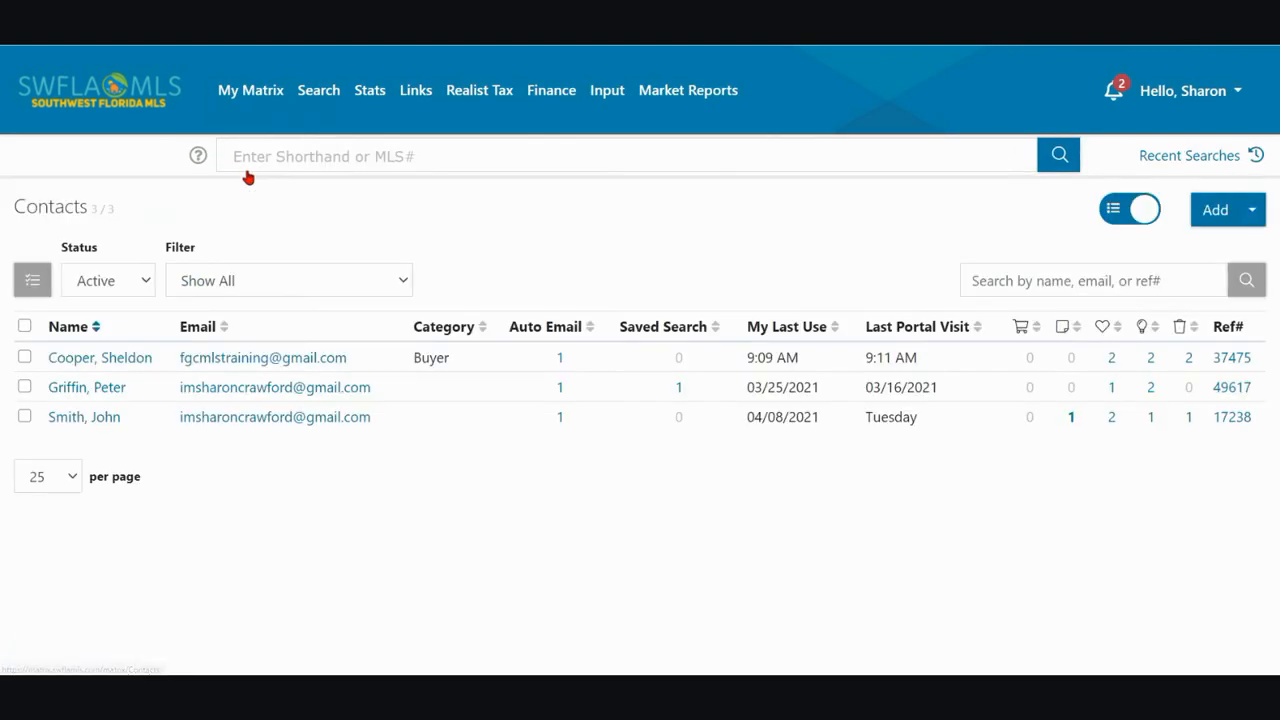
pyautogui.click(80, 362)
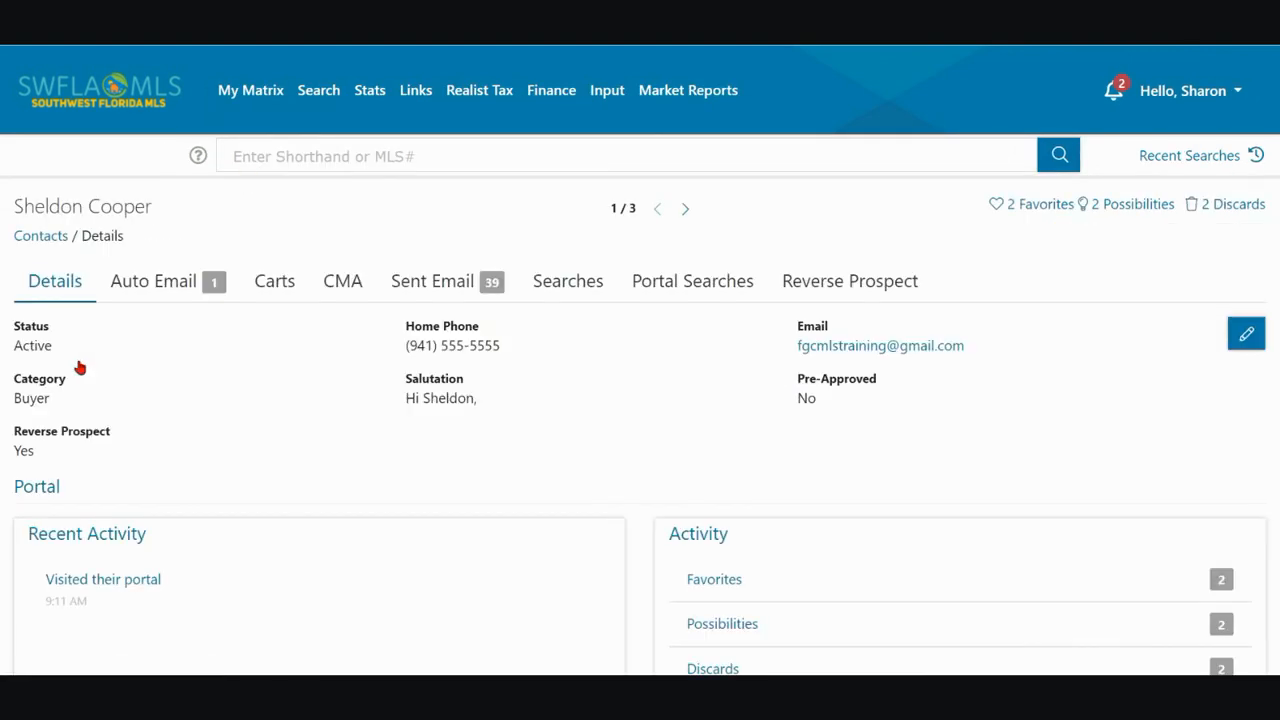
pyautogui.scroll(-3, 317, 410)
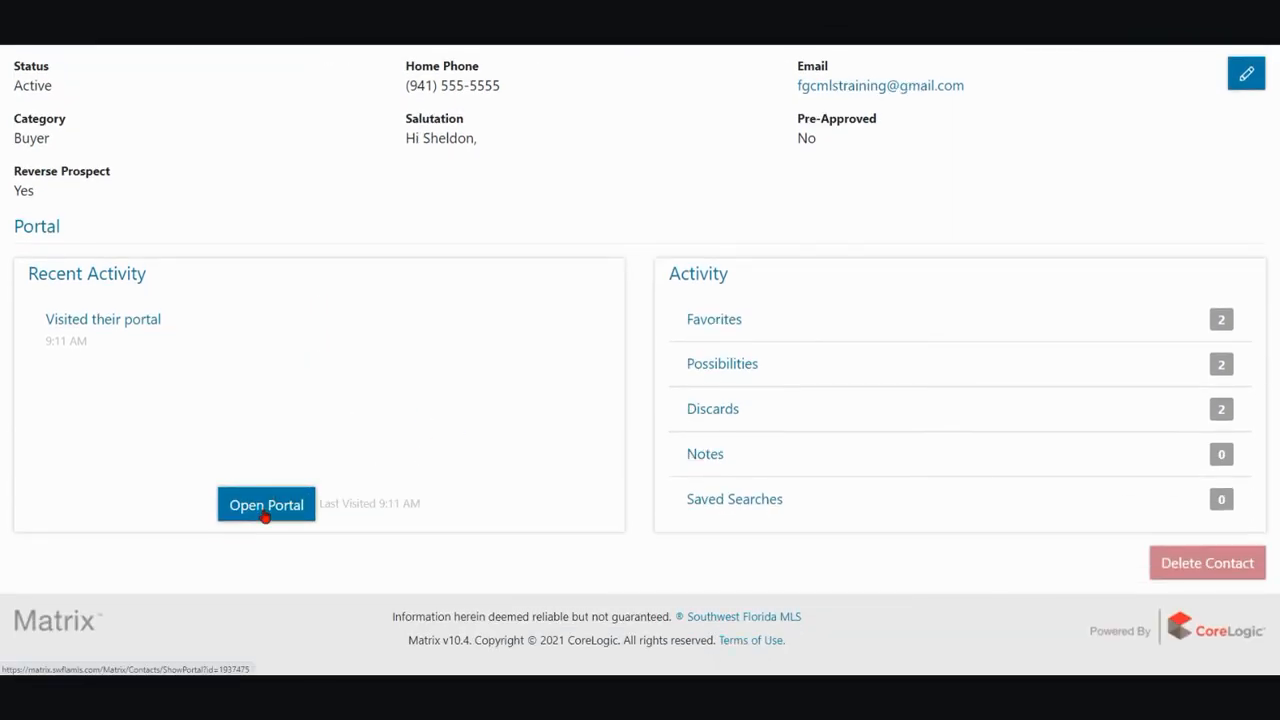
pyautogui.click(266, 505)
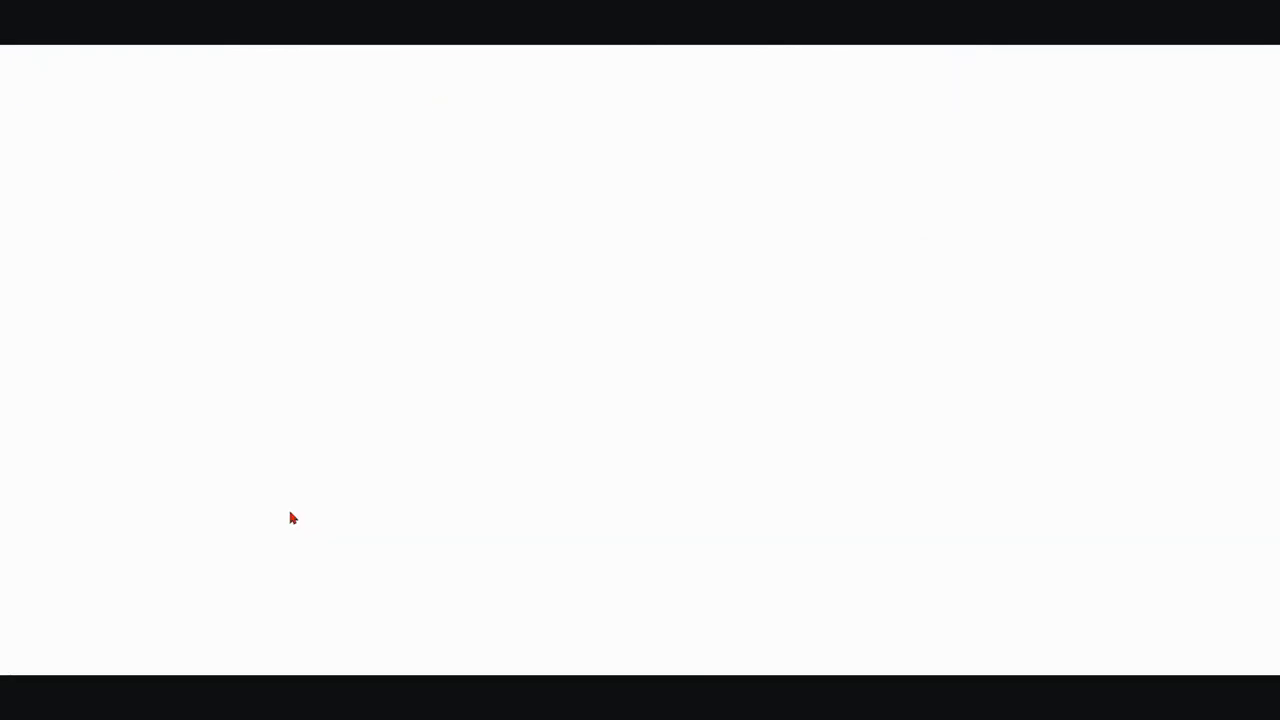